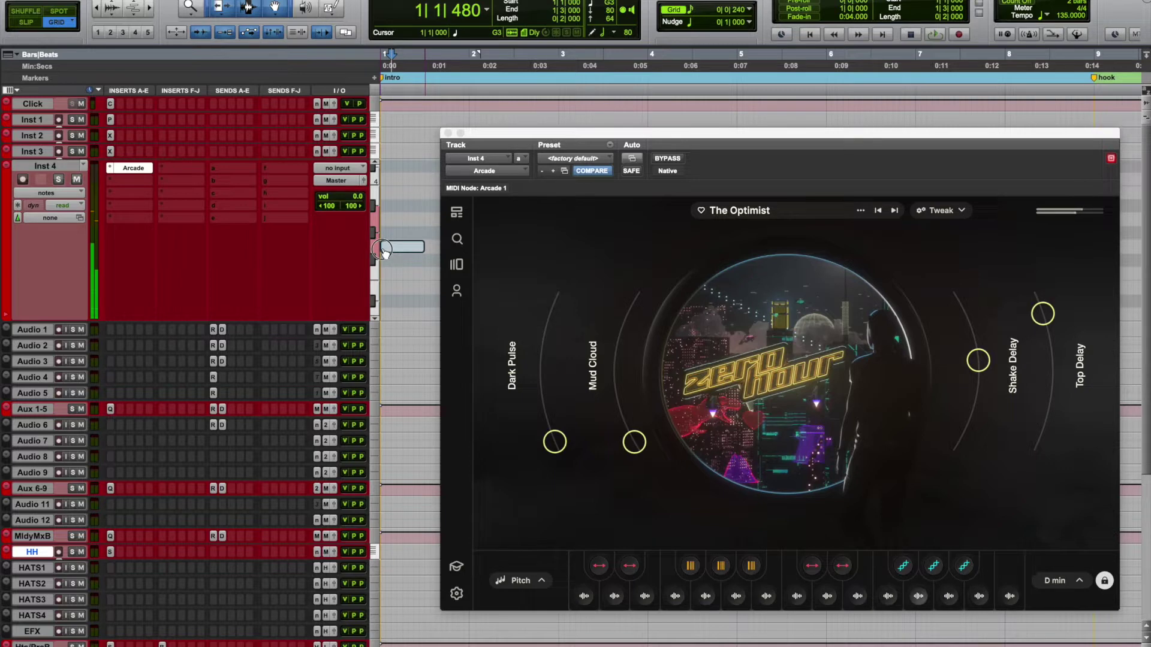
Lower the Arcade MIDI note on Inst 4 from G3 to F3
drag(387, 268, 388, 274)
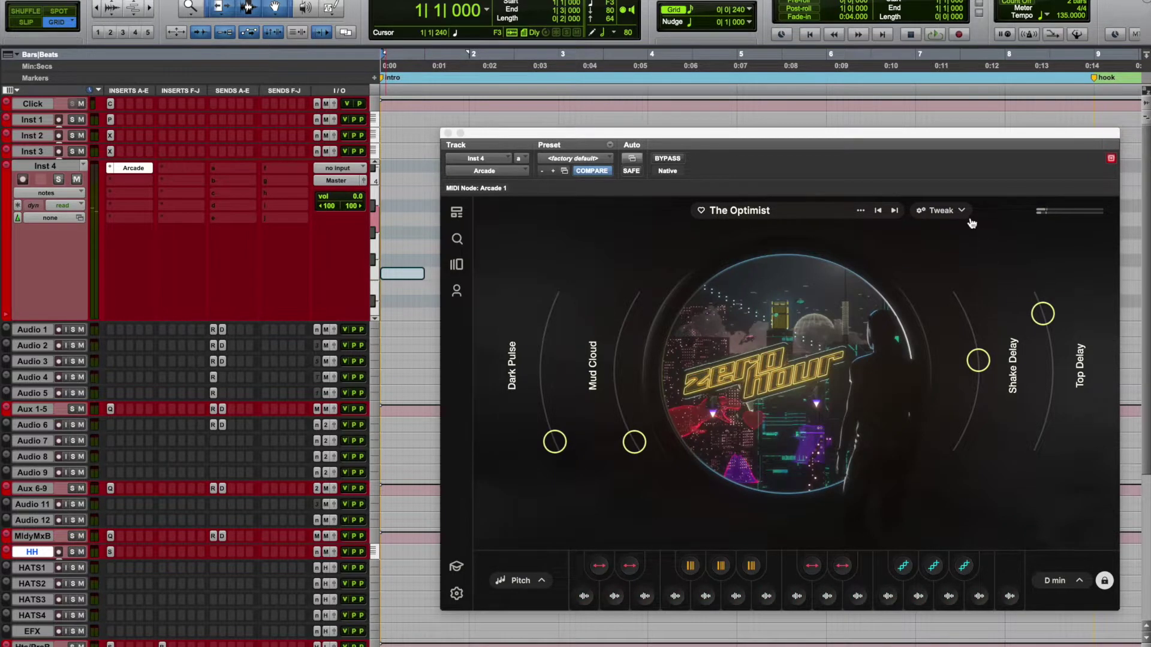
Change The Optimist kit's playback speed from /2 to x1, keeping the key at D min
click(941, 210)
click(1013, 239)
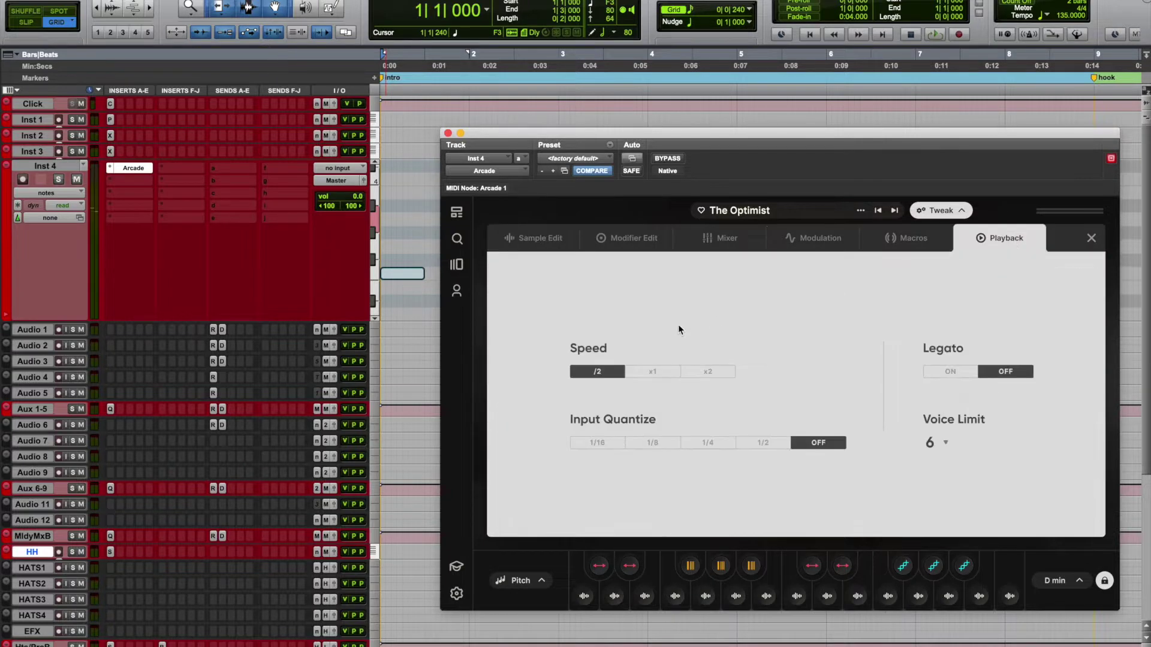
click(1062, 581)
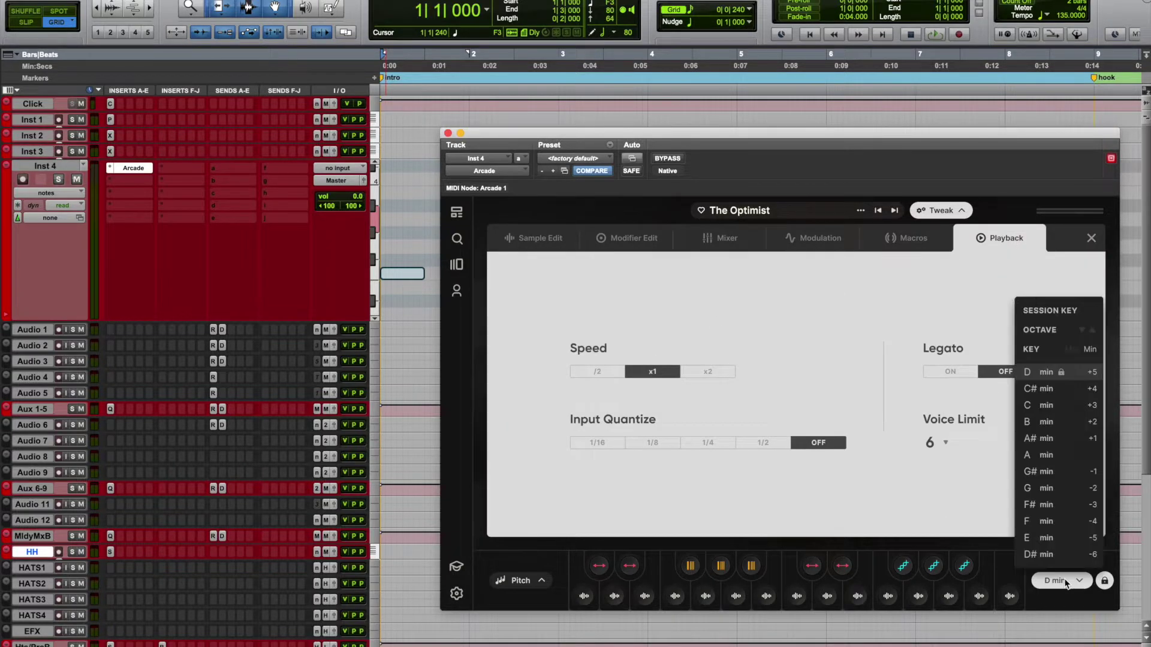
click(1065, 277)
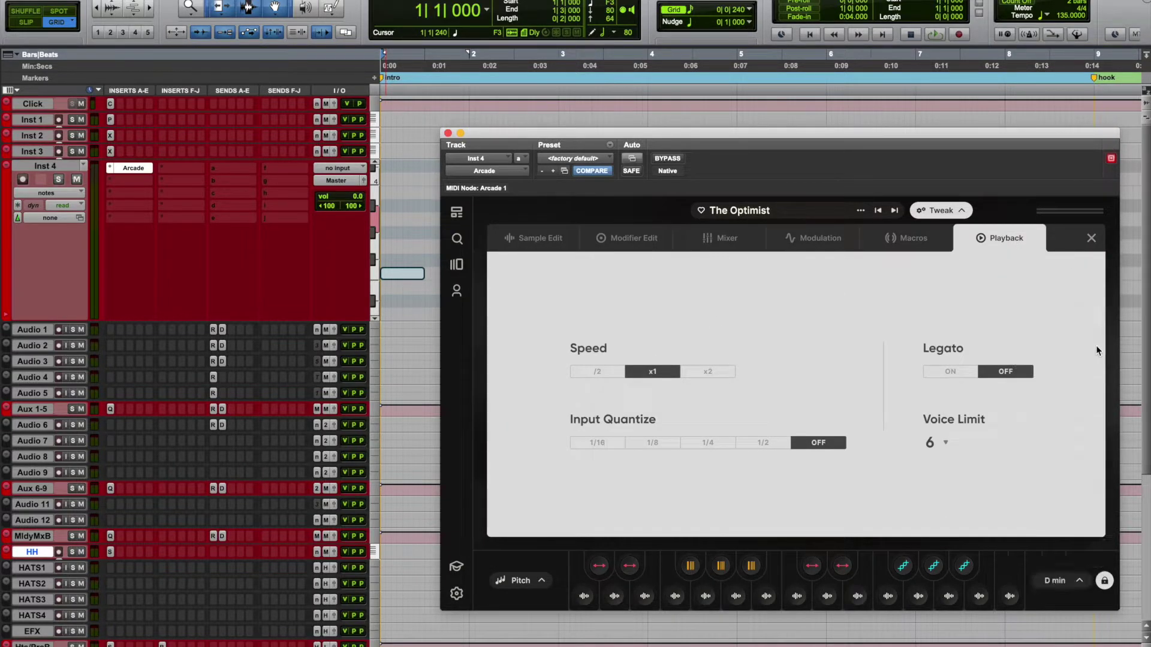
click(1090, 239)
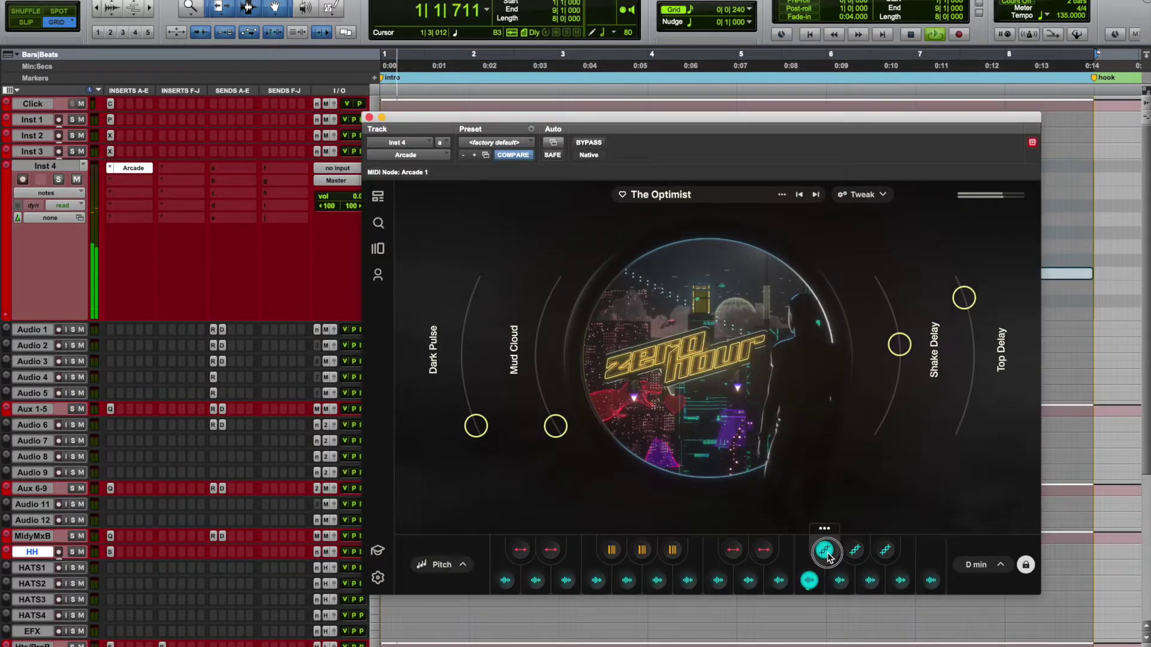
Audition four of the Arcade kit's modifier pads, then close the Arcade window
click(764, 550)
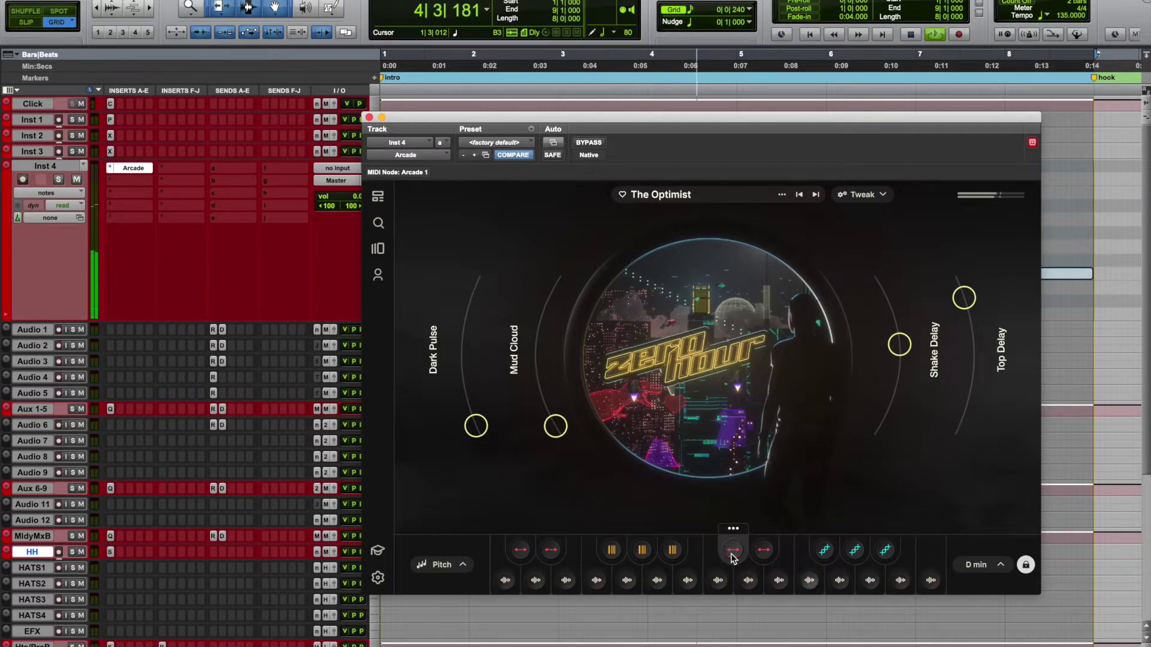
click(676, 555)
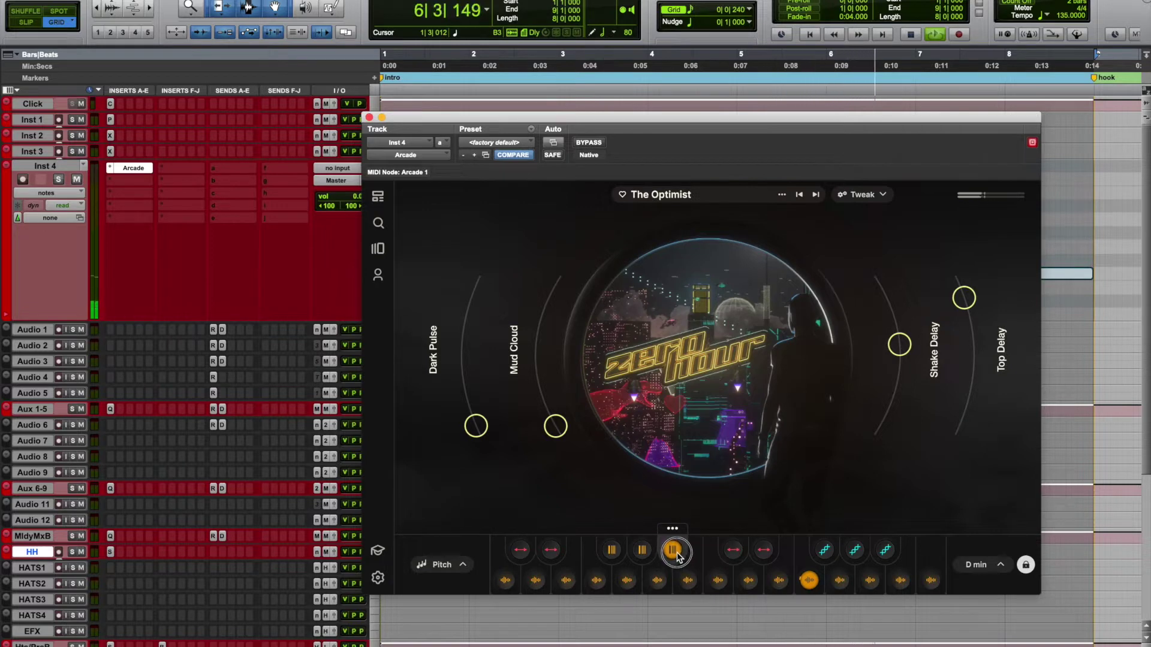
click(643, 551)
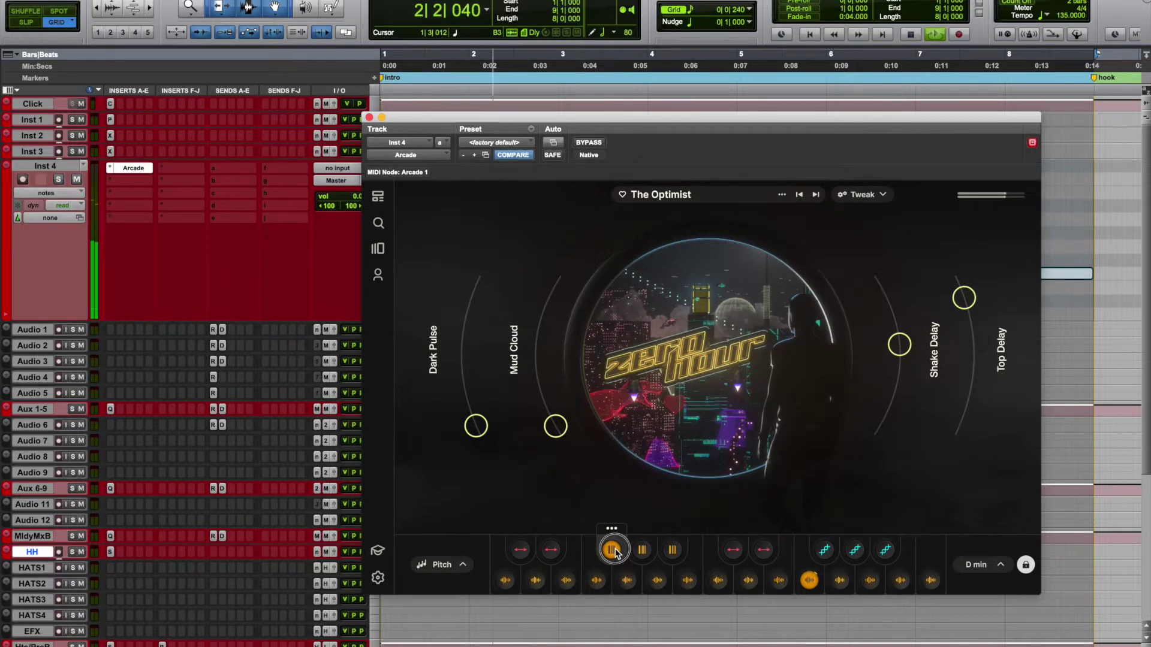
click(550, 550)
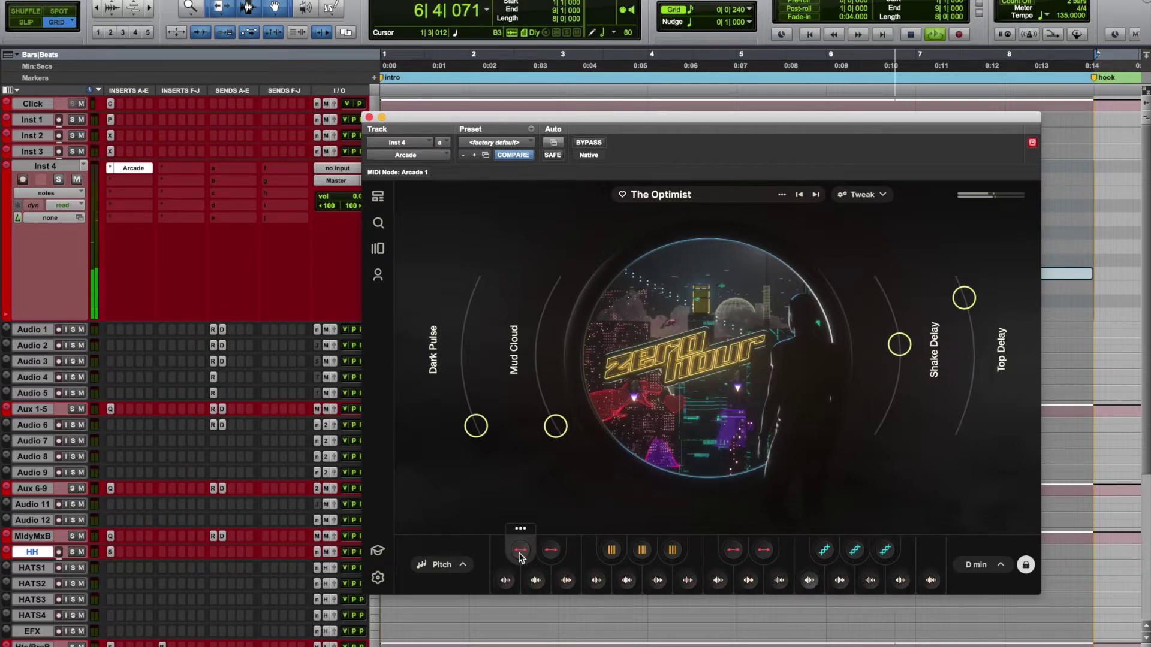
click(369, 118)
Enlarge Inst 4, draw a note at bar 4 ending at bar 5, and set the grid to 1/8
key(e)
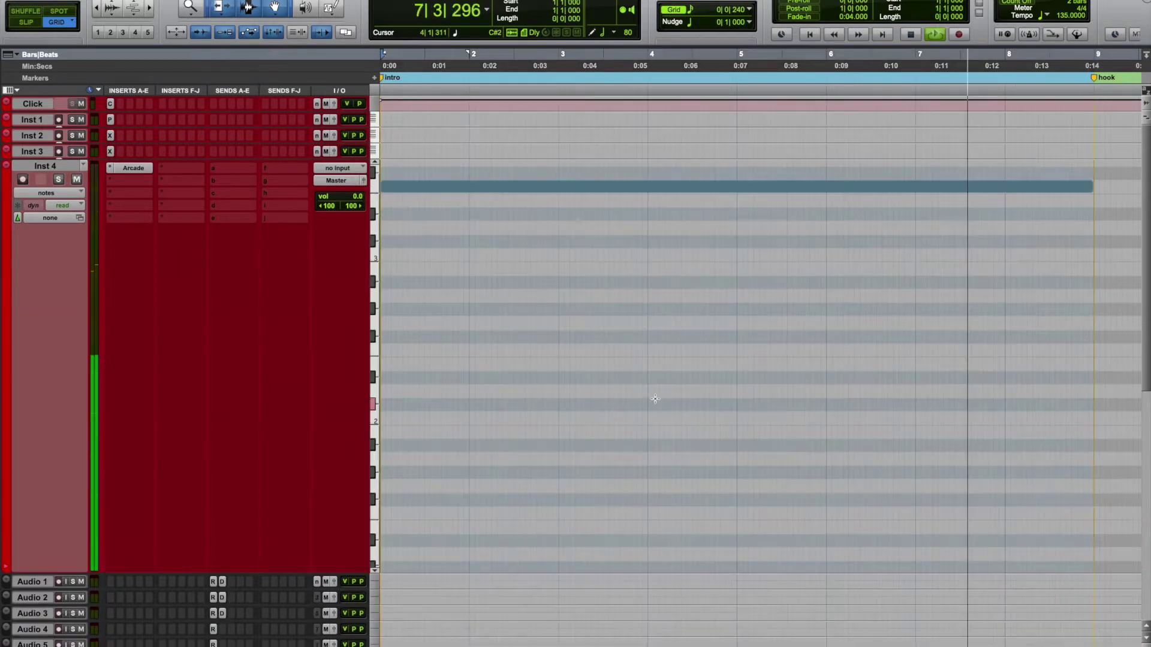
click(653, 404)
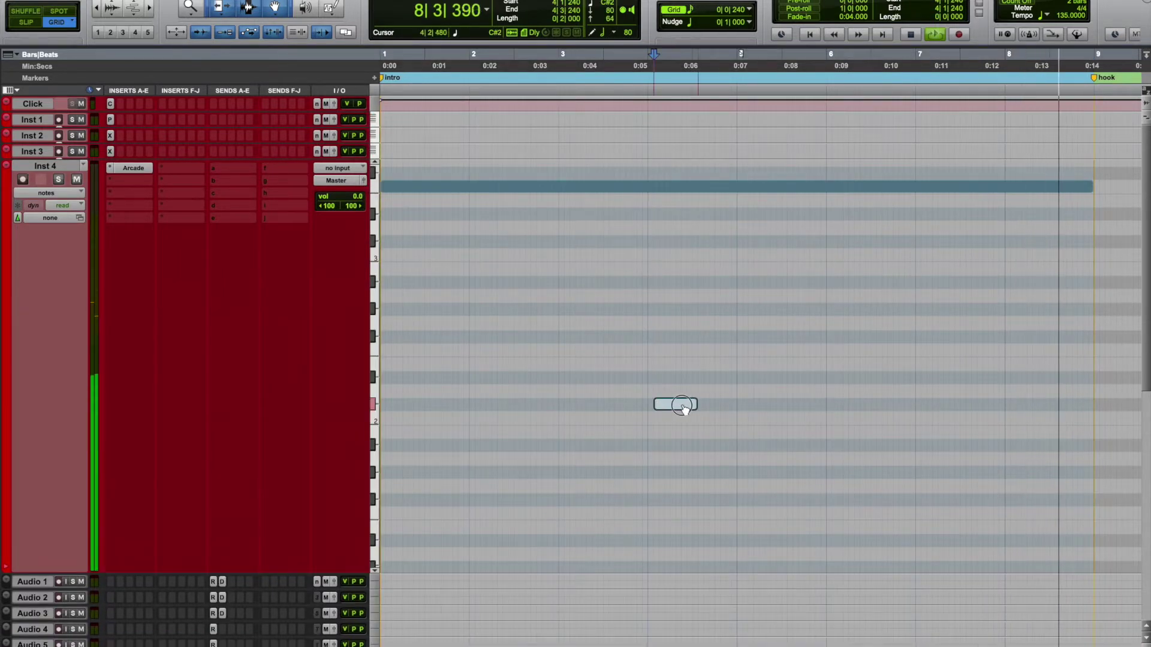
drag(683, 406, 736, 404)
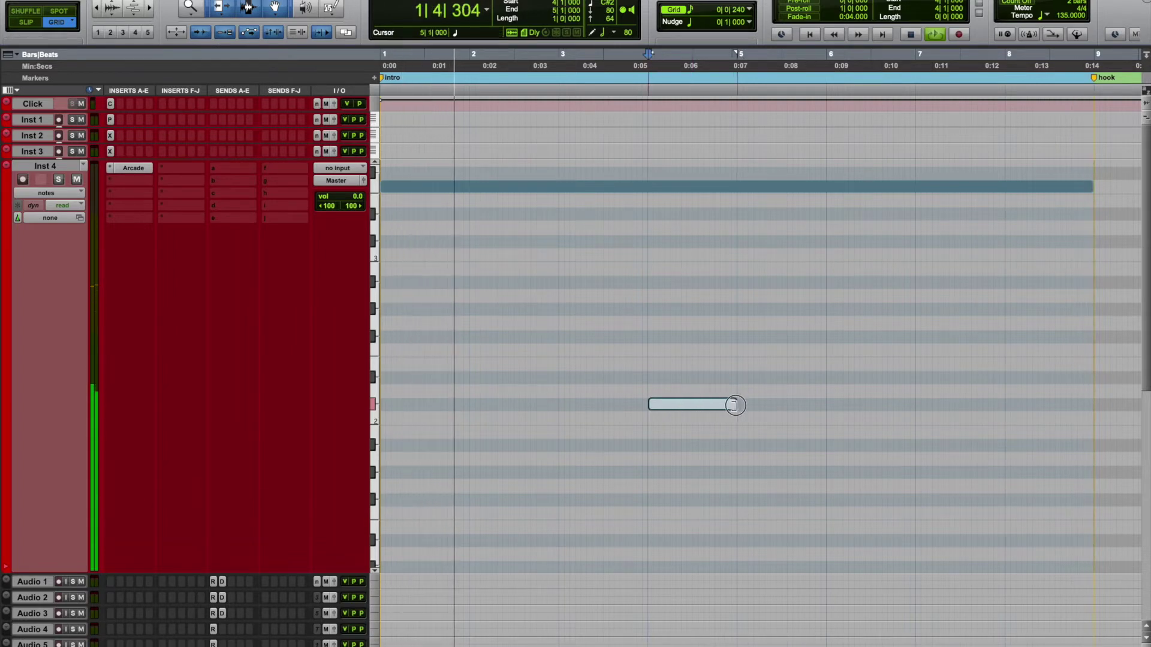
click(717, 9)
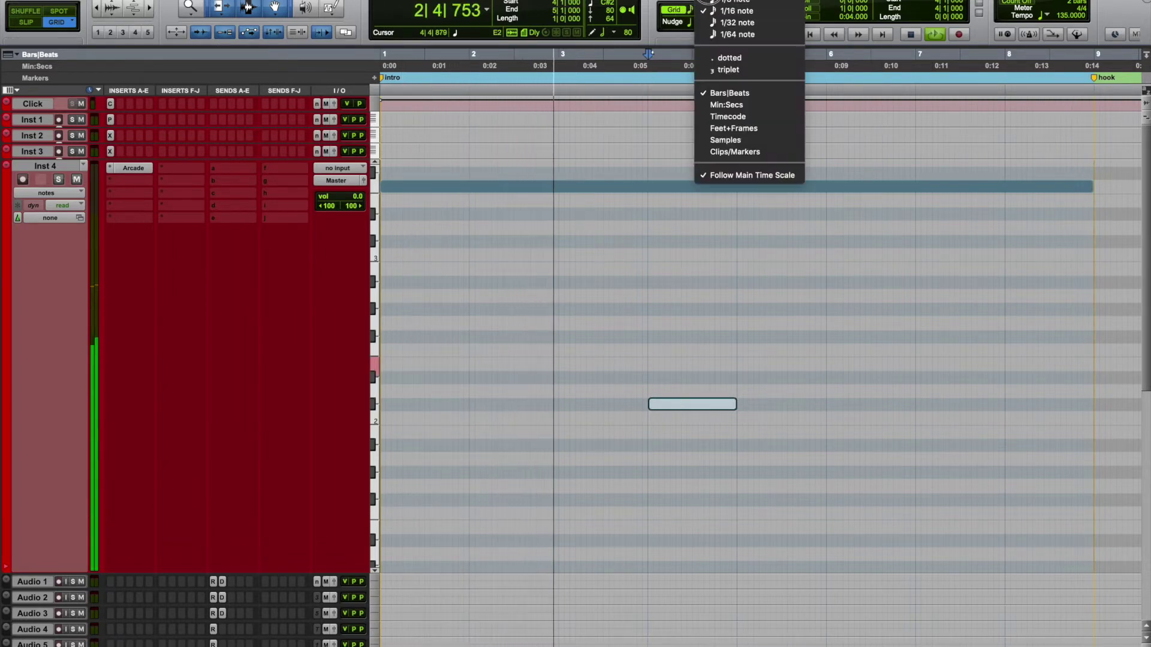
click(716, 1)
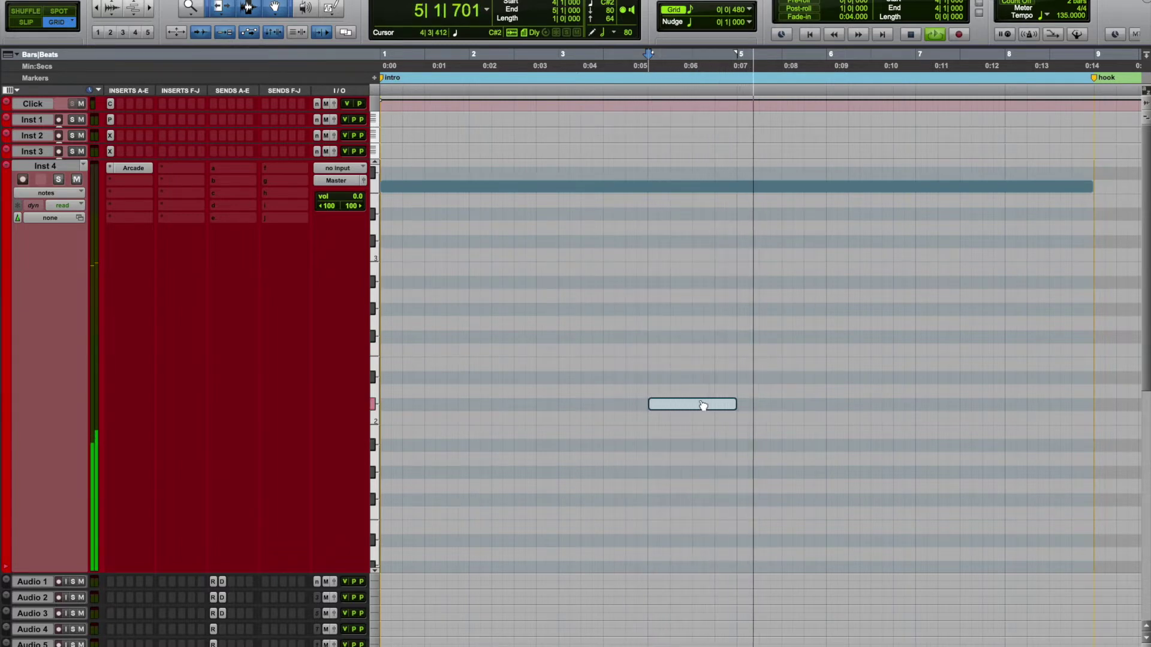
drag(653, 404, 715, 404)
Play back bars 1–5 and draw a new short note near 2|4
click(676, 300)
key(space)
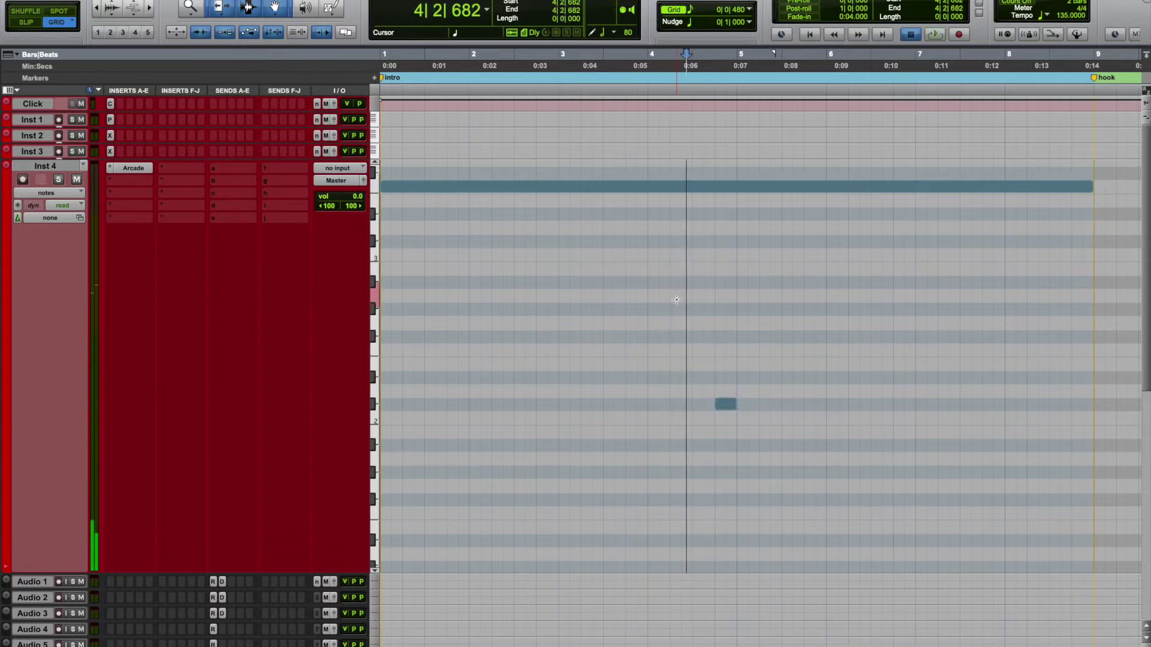
key(space)
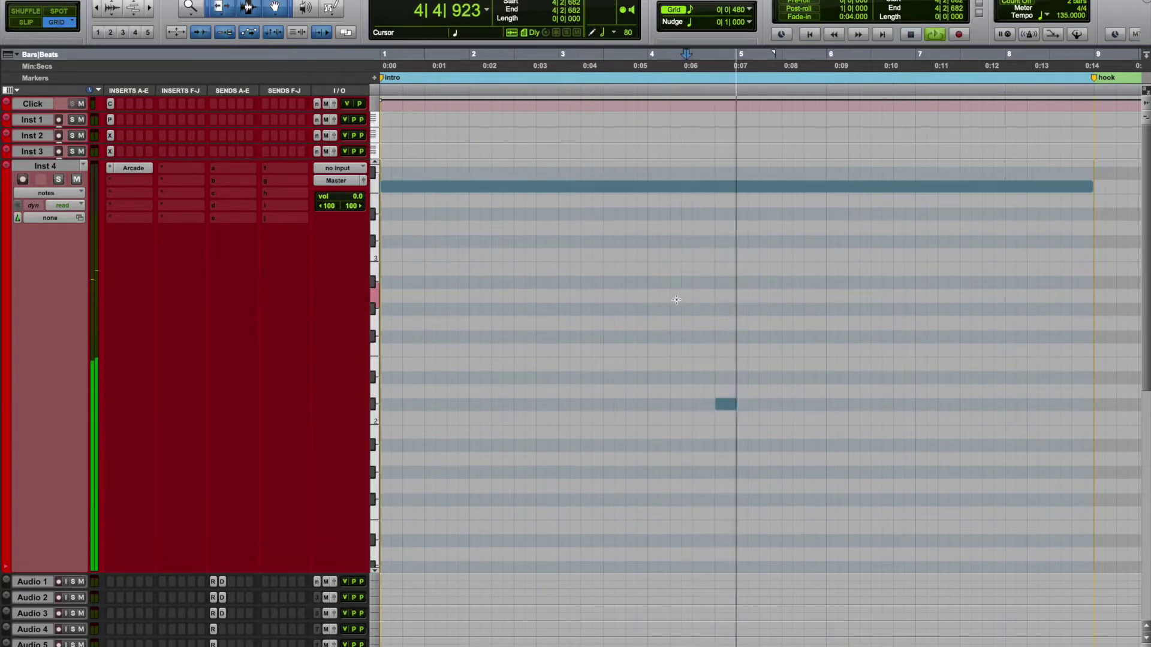
key(space)
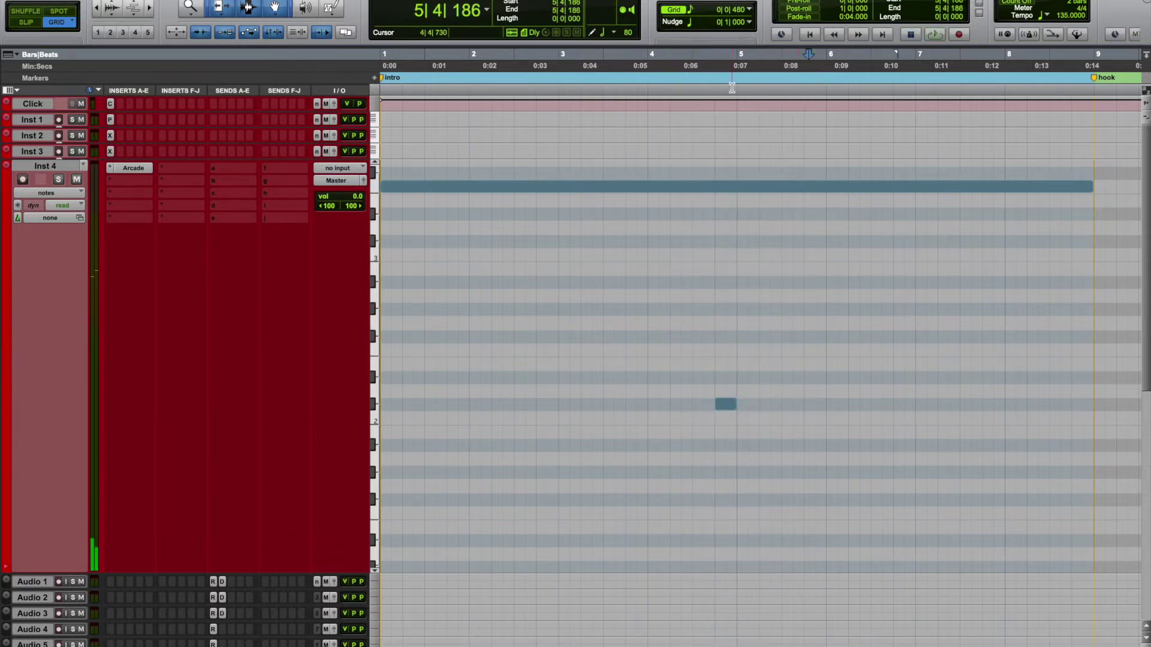
drag(732, 87, 381, 90)
key(space)
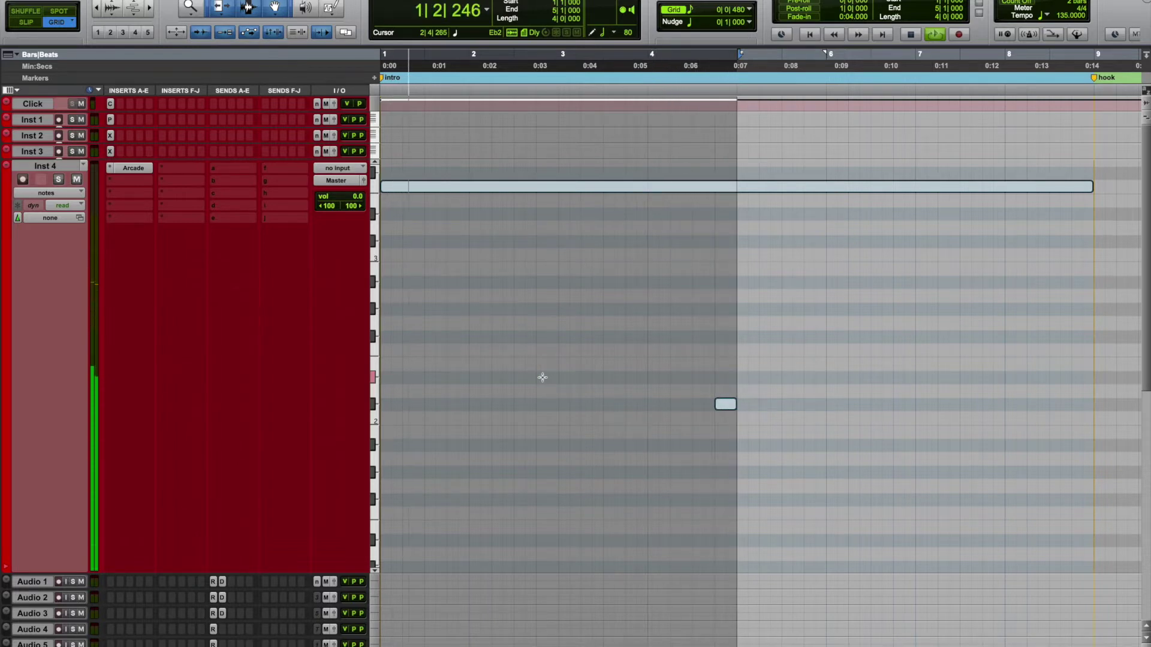
mouse_move(540, 375)
mouse_down()
mouse_move(579, 377)
mouse_move(557, 378)
mouse_up()
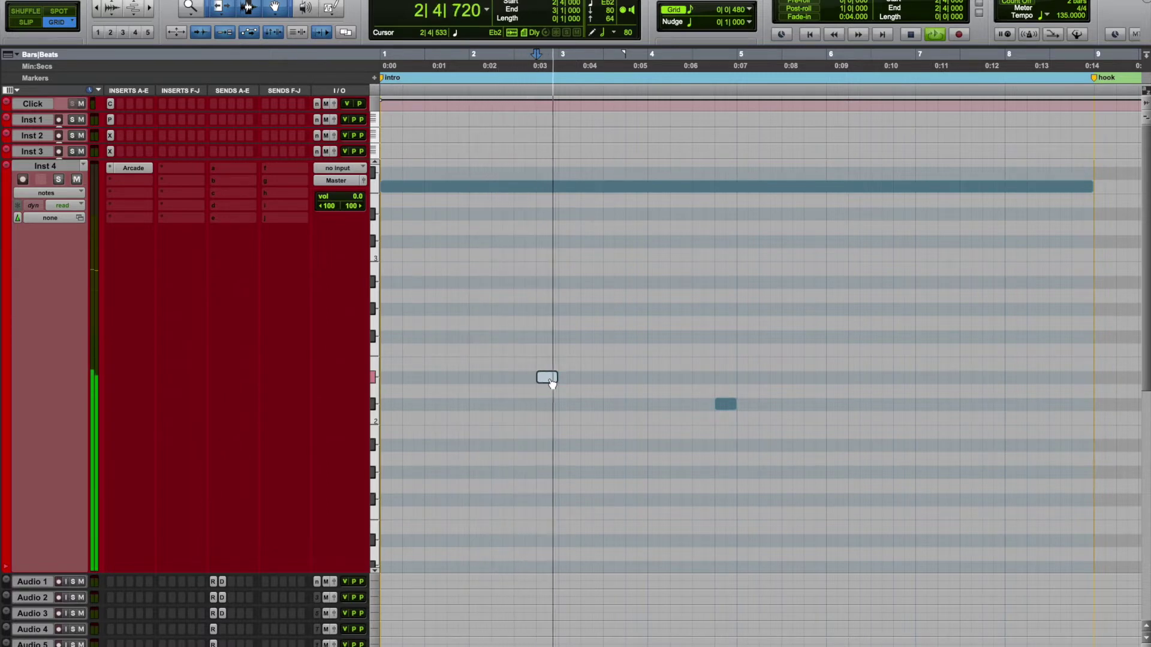
Trim the bar-2 note to start at 2|3 and add a longer, higher note at 4|1
mouse_move(537, 378)
mouse_down()
mouse_move(517, 378)
mouse_move(535, 378)
mouse_up()
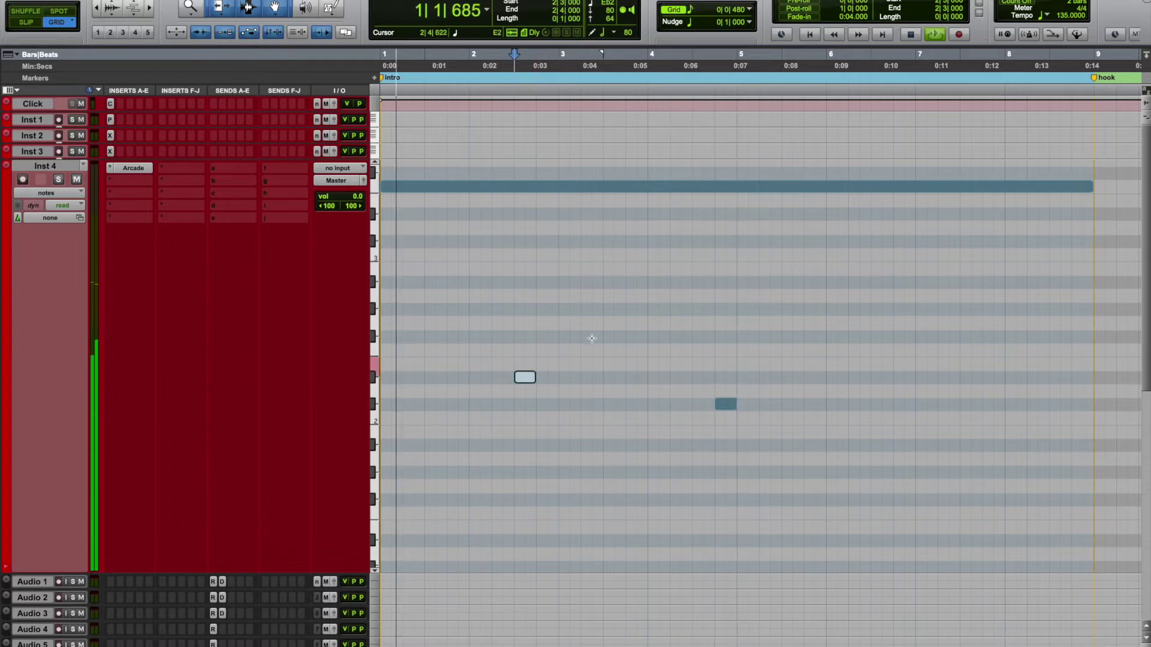
click(659, 337)
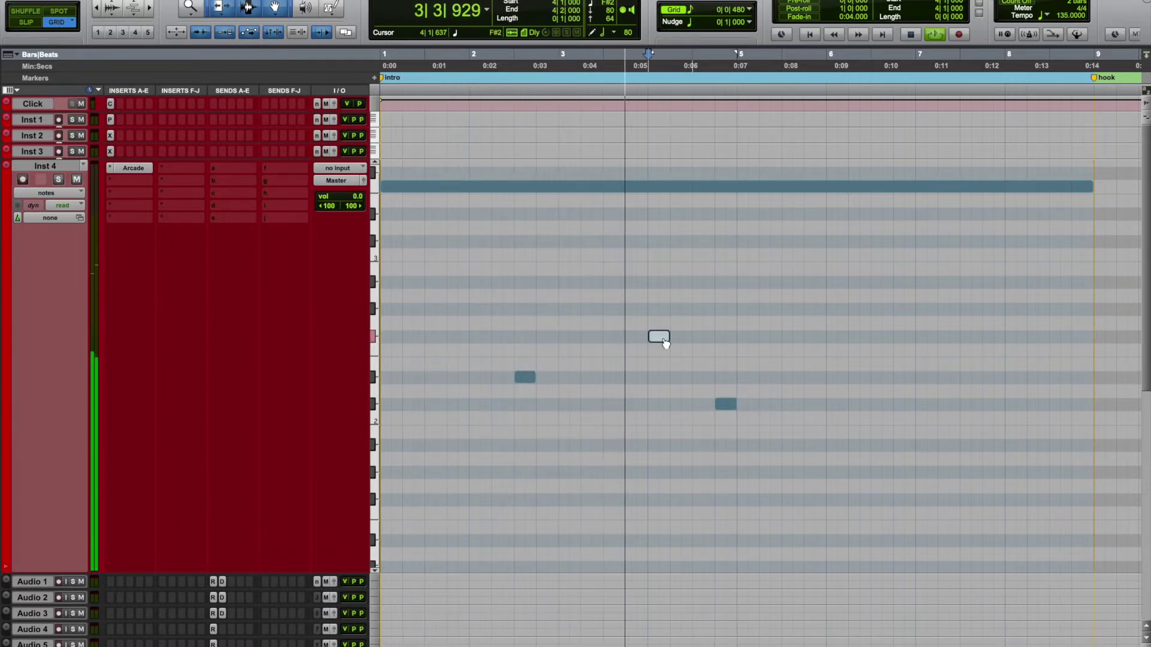
drag(676, 338, 692, 337)
Play back bars 1–5 and extend the bar-4 note to end shortly before bar 5
click(640, 266)
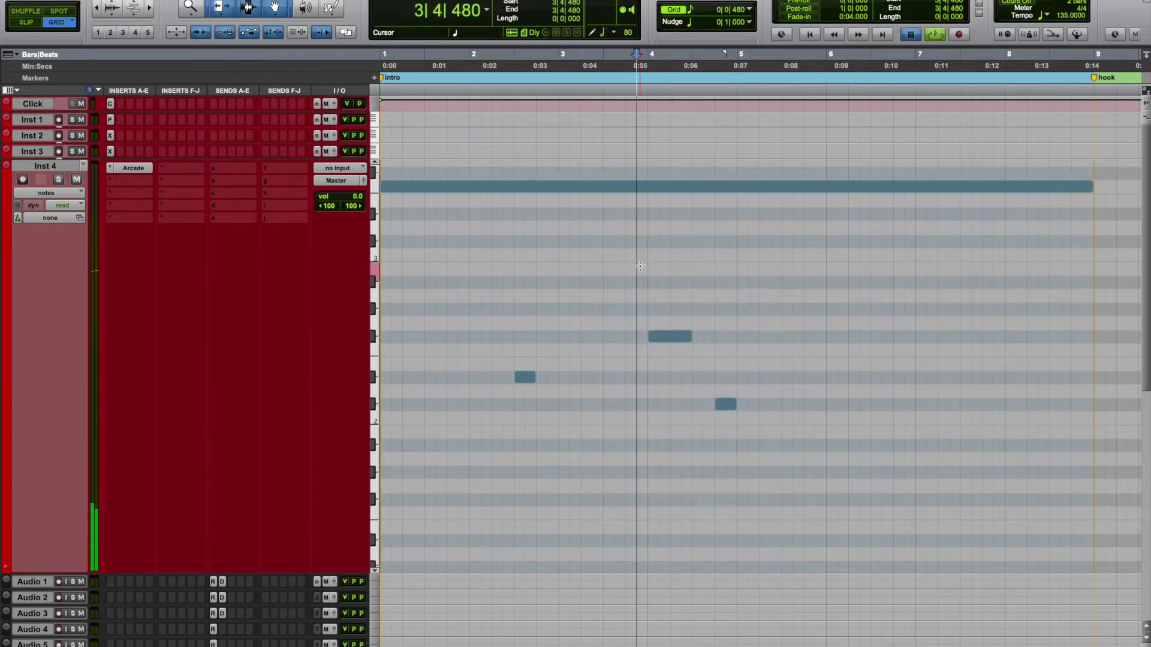
key(space)
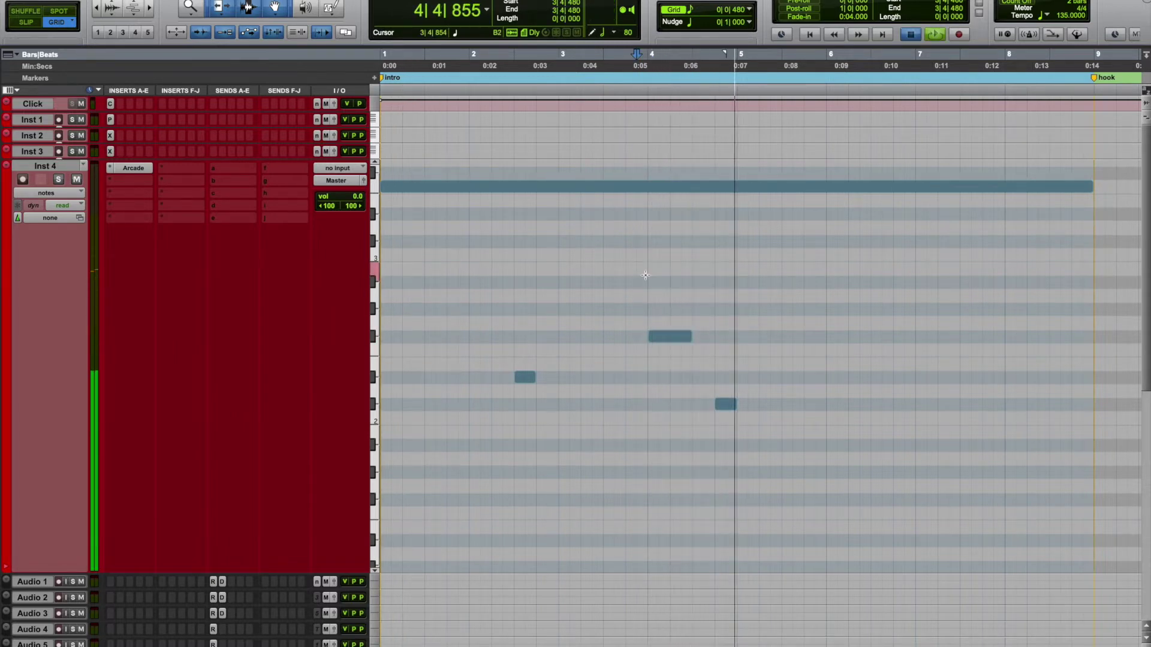
drag(735, 91, 145, 112)
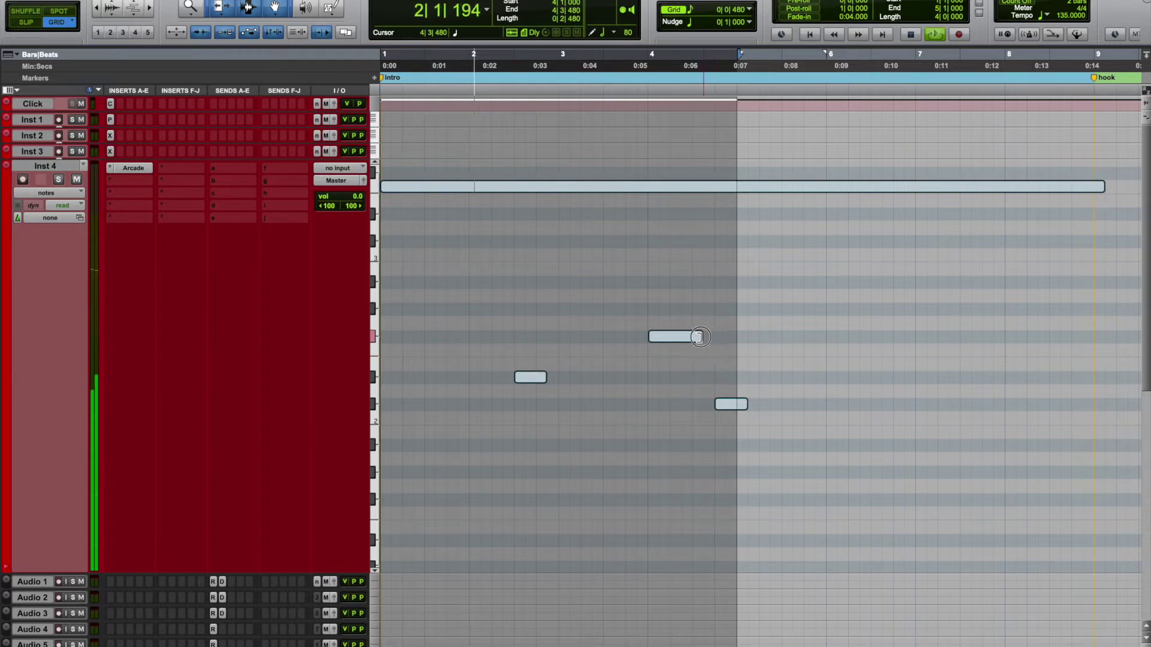
click(701, 337)
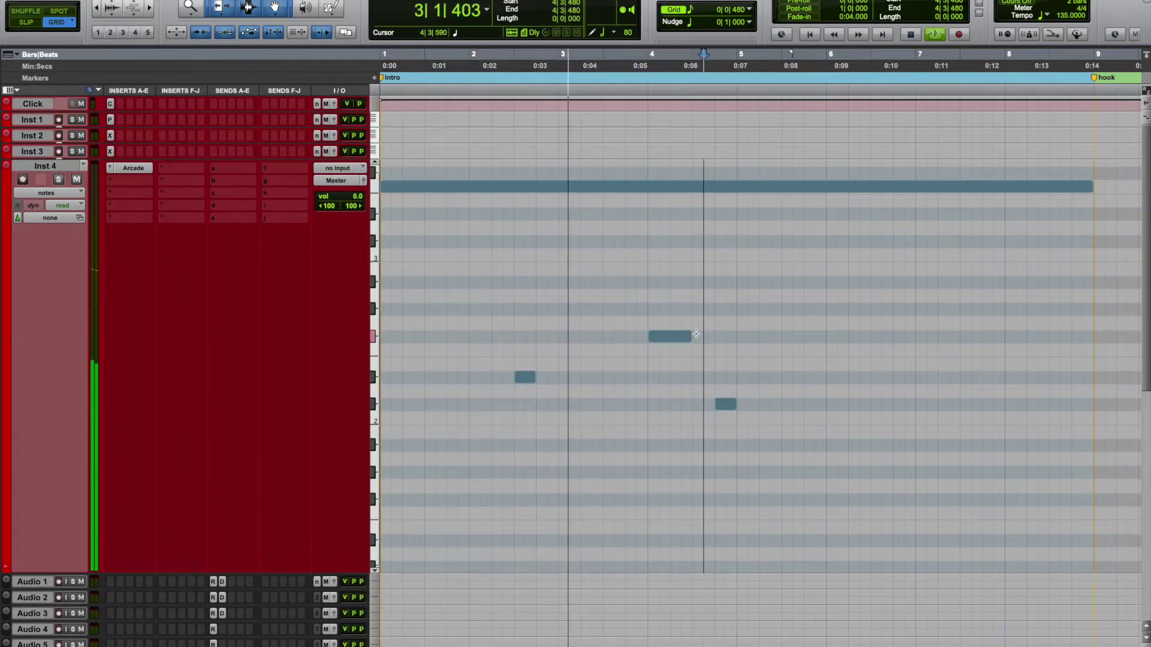
drag(691, 337, 714, 337)
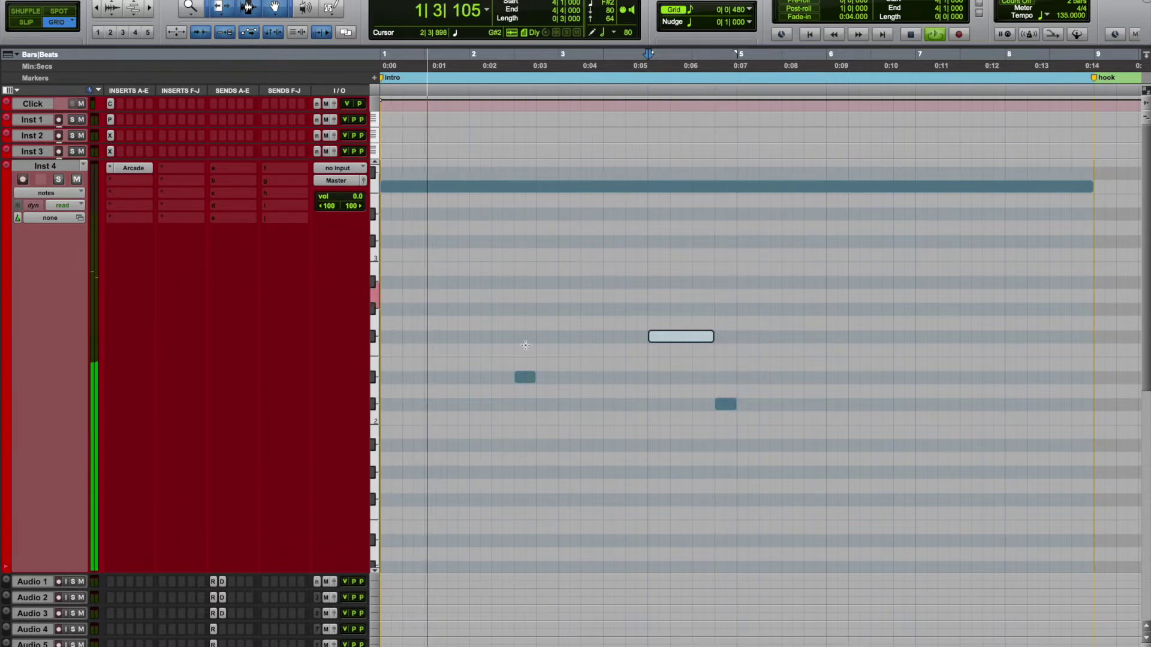
Add a bass note at 8|4, then move it back to 7|3 and lengthen it to end at bar 8
key(space)
key(space)
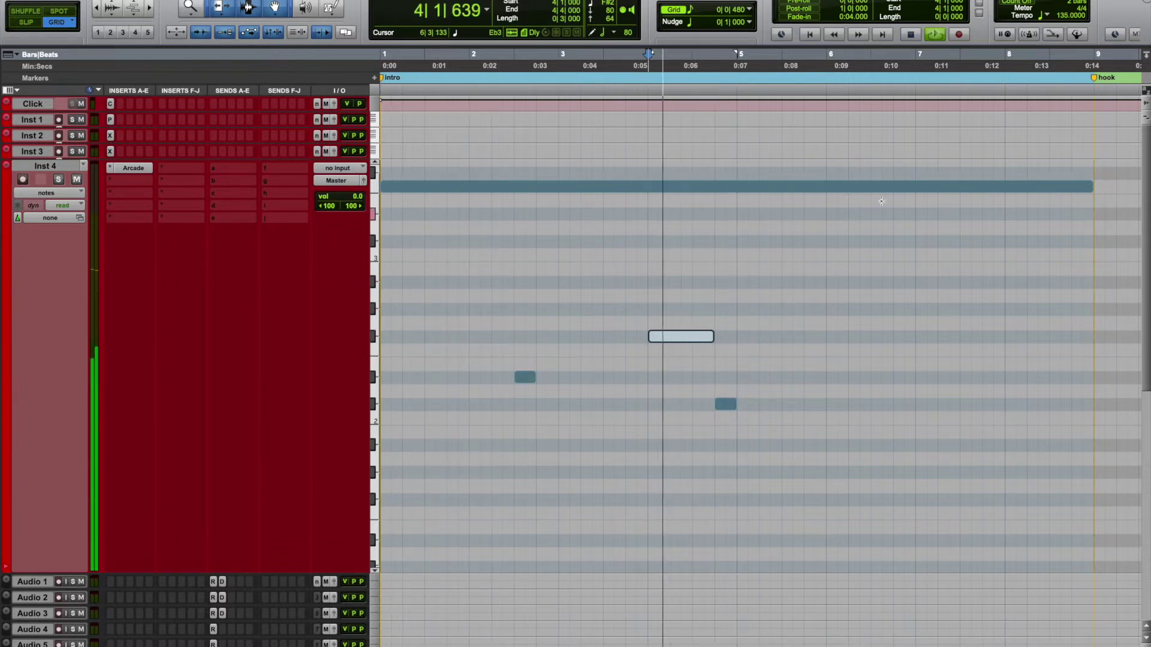
click(375, 308)
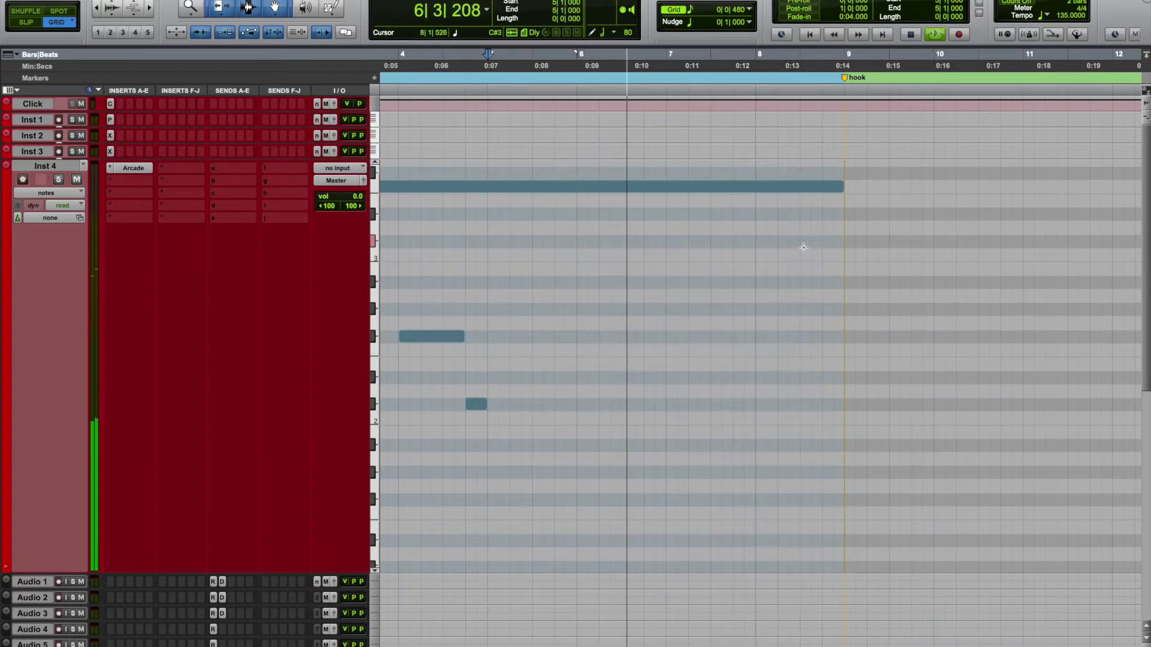
click(824, 308)
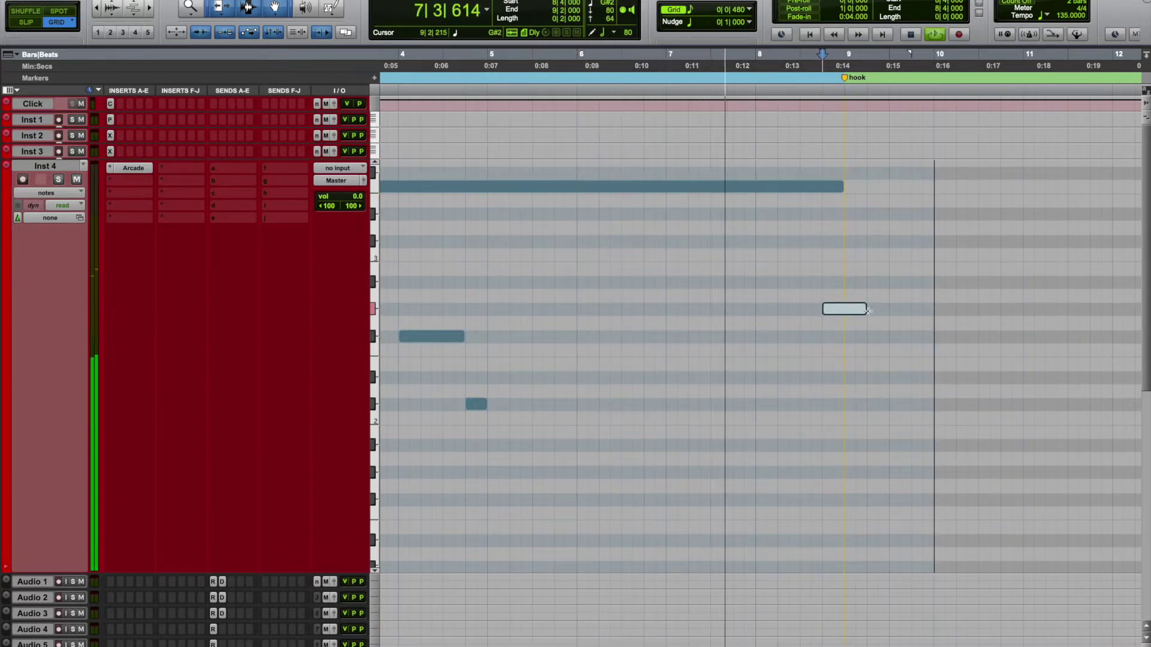
drag(835, 308, 842, 308)
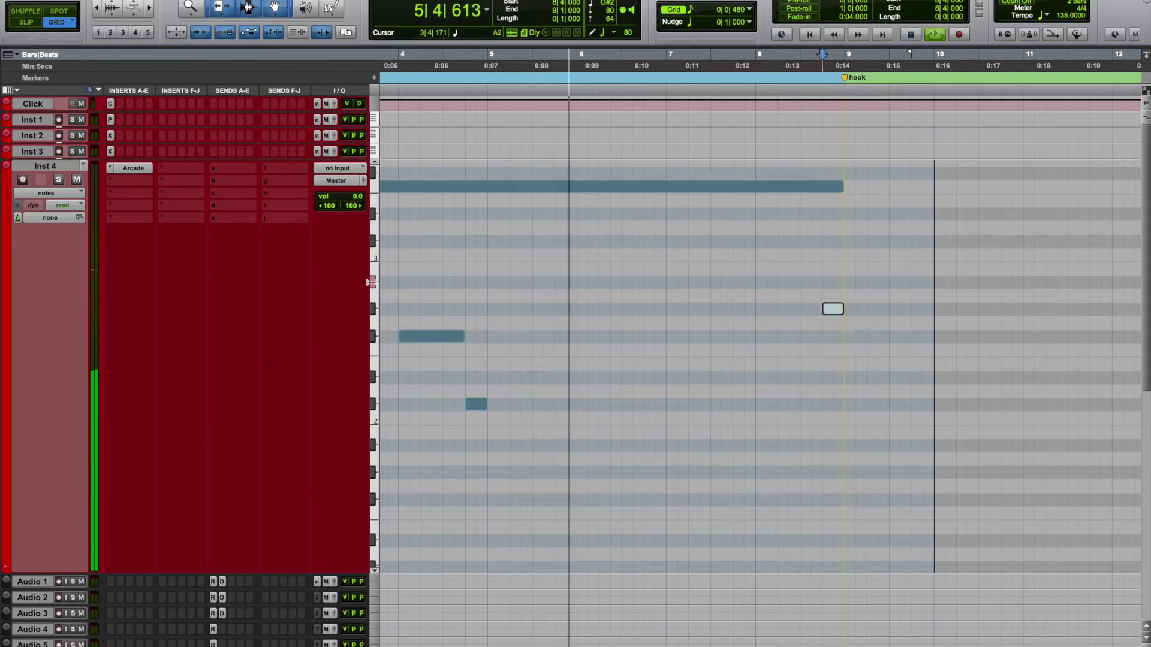
drag(838, 304, 807, 310)
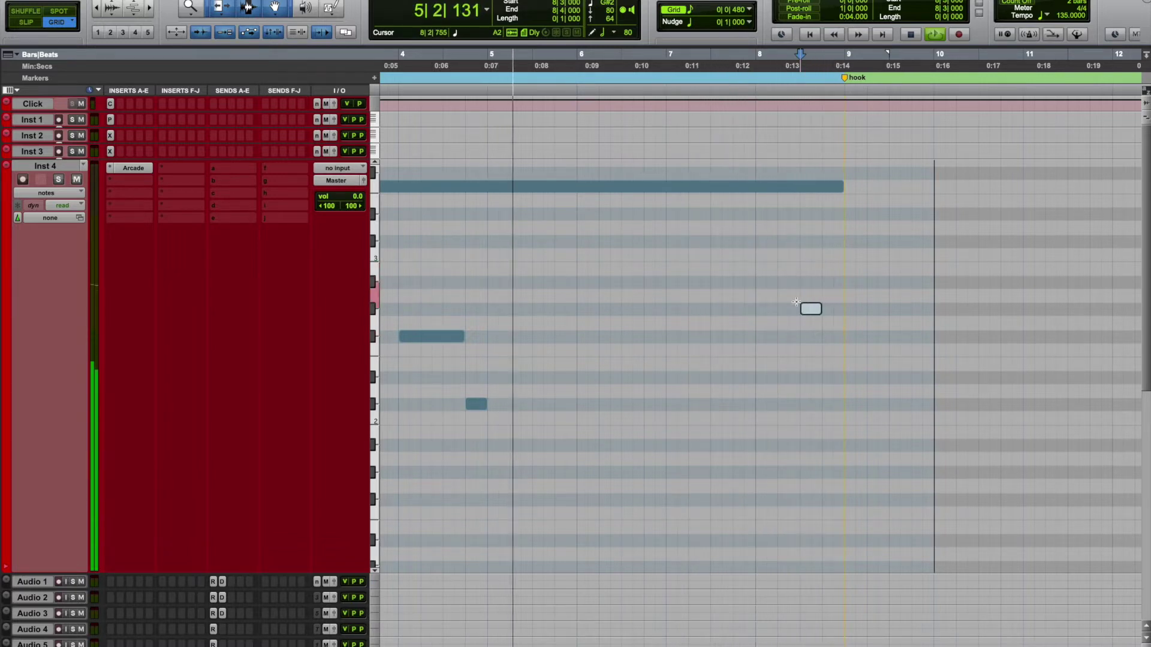
drag(813, 314, 724, 314)
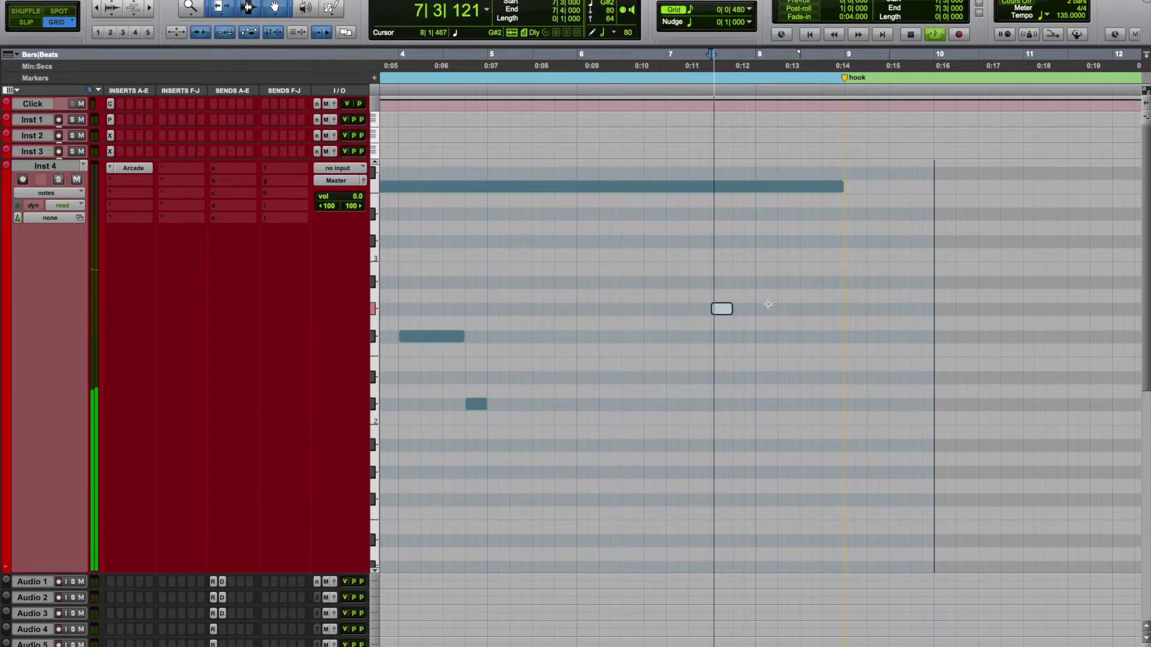
drag(727, 309, 697, 311)
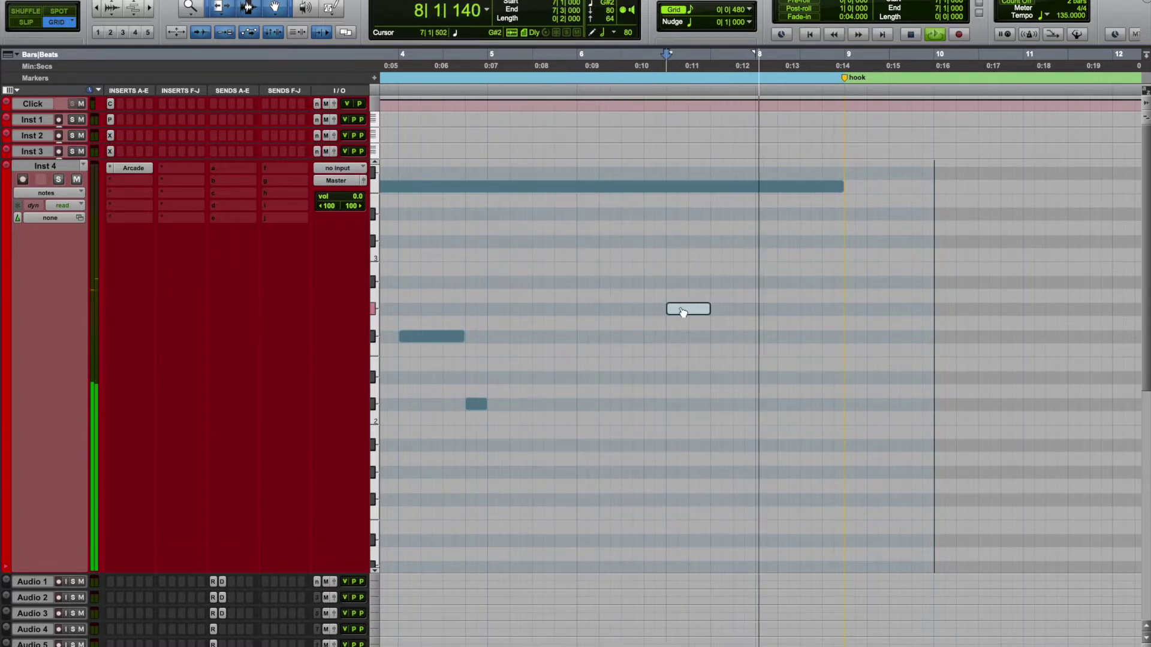
click(374, 282)
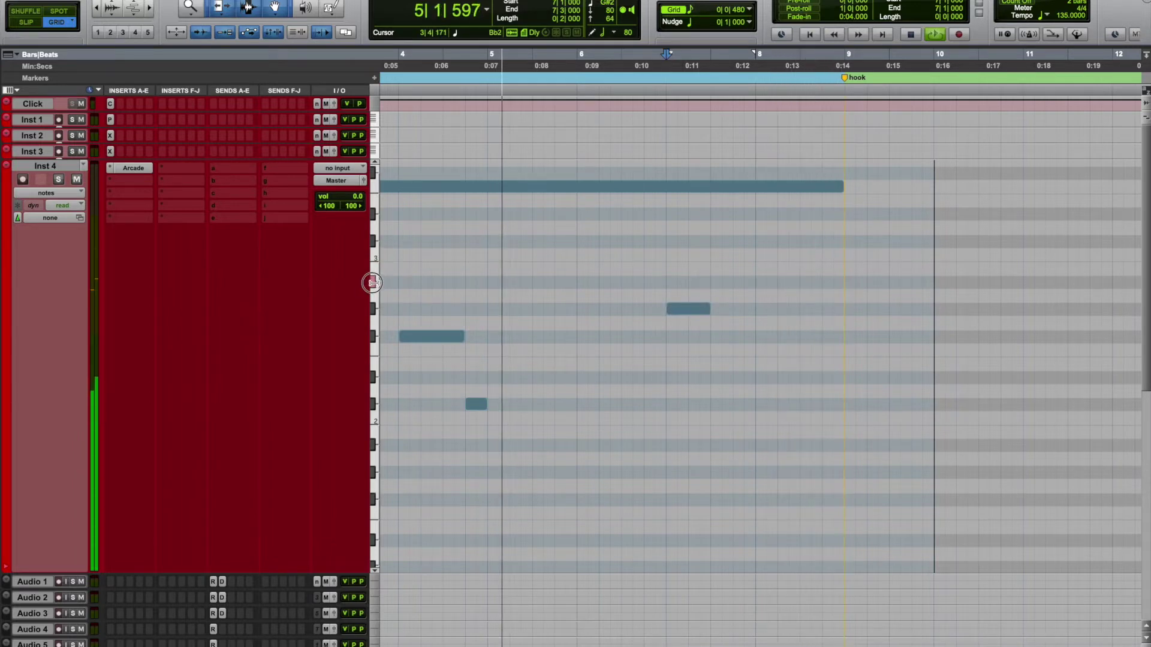
Add a new note at 8|3 and raise it from Bb2 to C#3
click(803, 282)
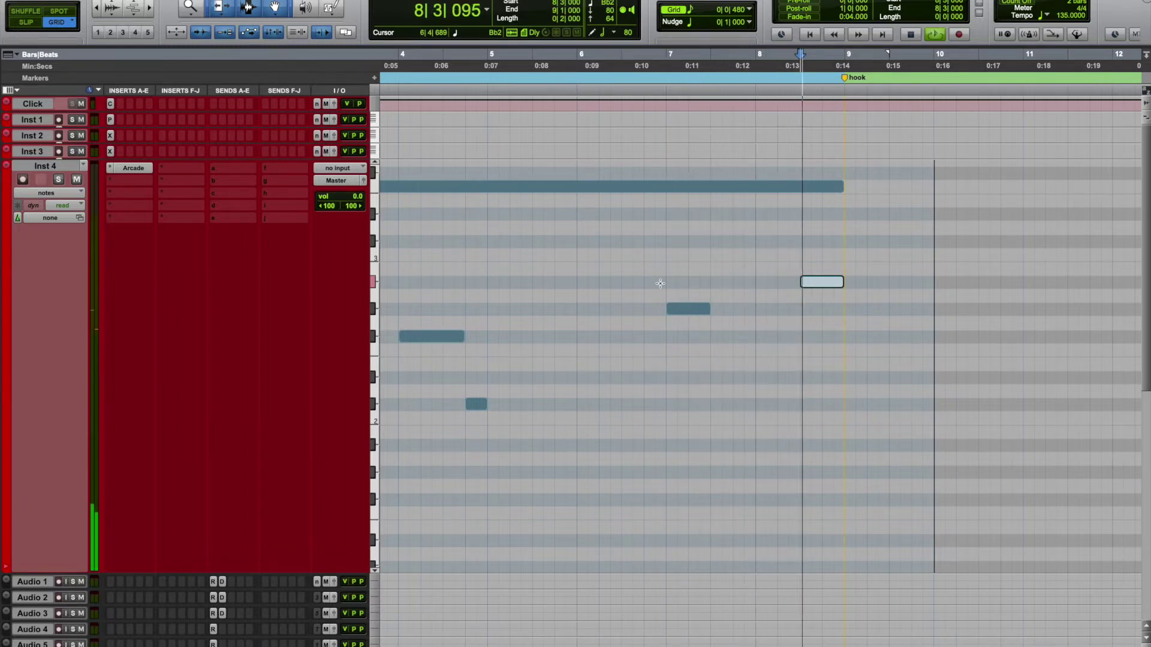
drag(826, 284, 826, 246)
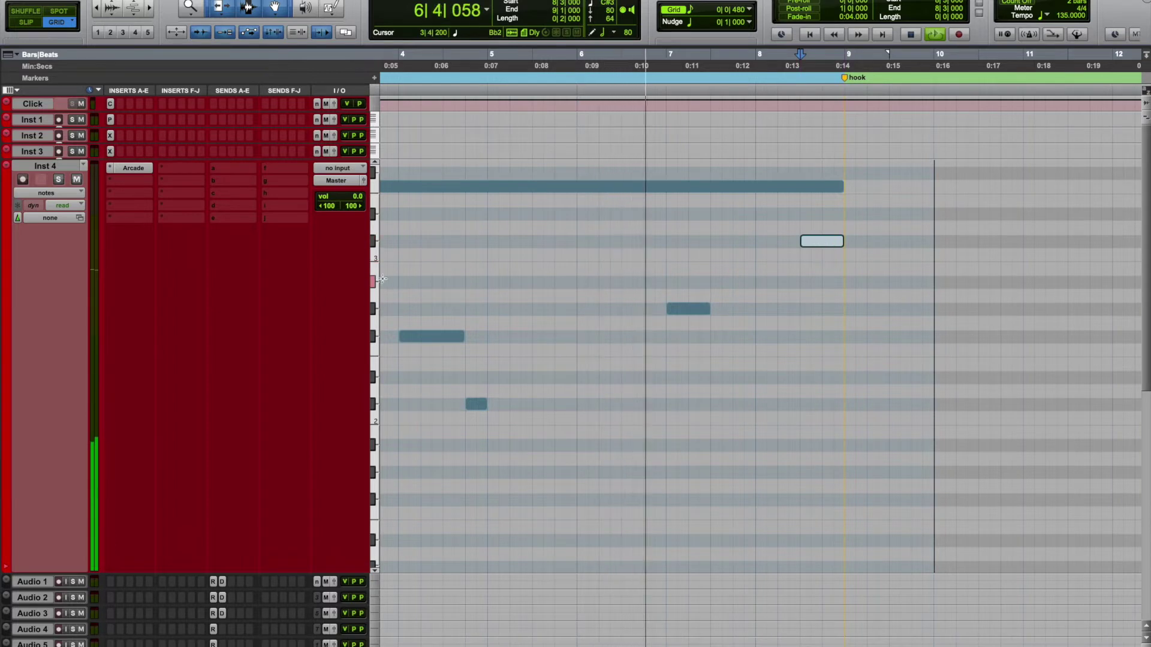
scroll(372, 283, up, 2)
Shorten the G#2 note at 7|1 to one beat and select bars 5 to 9
scroll(371, 283, up, 3)
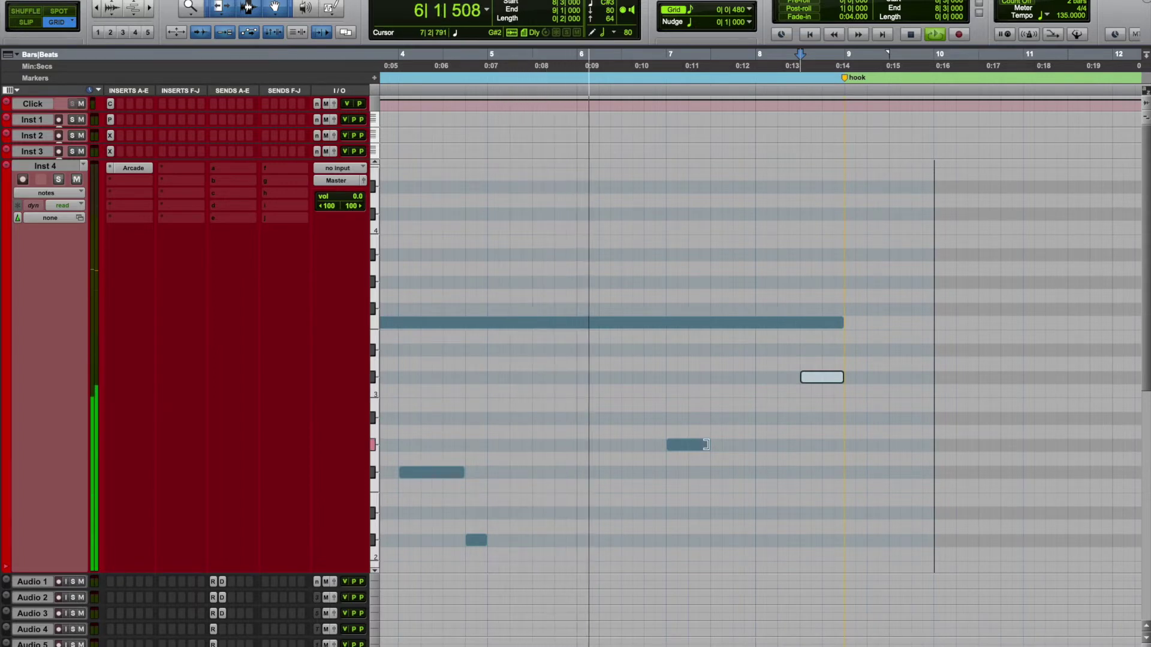
drag(708, 445, 687, 444)
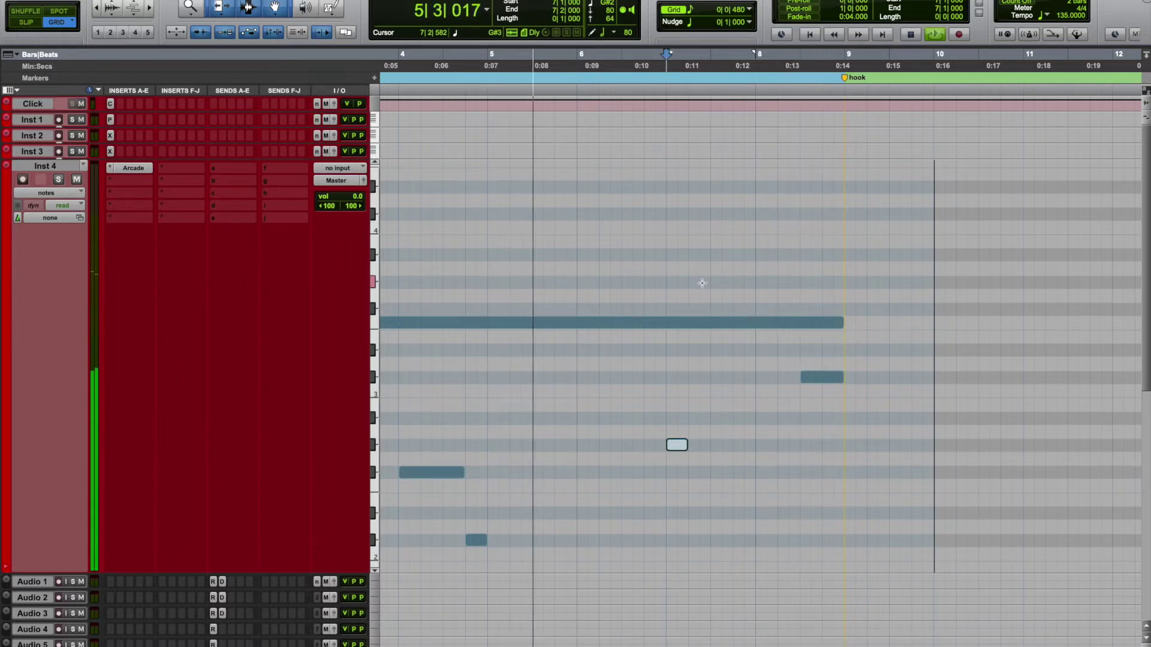
key(space)
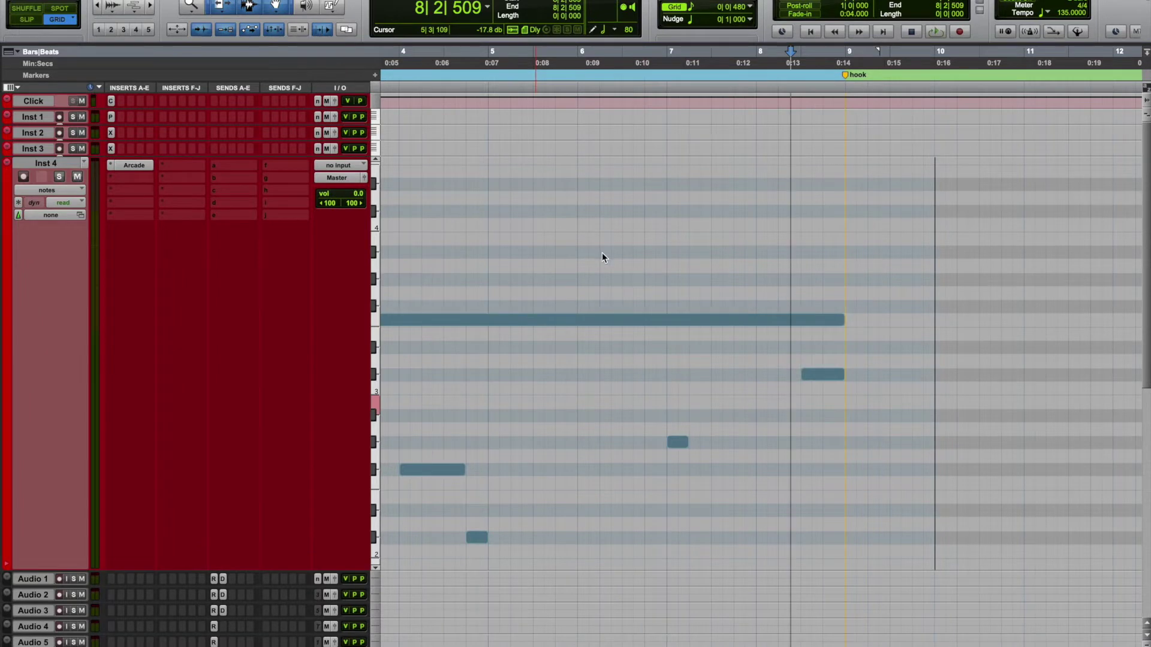
click(602, 255)
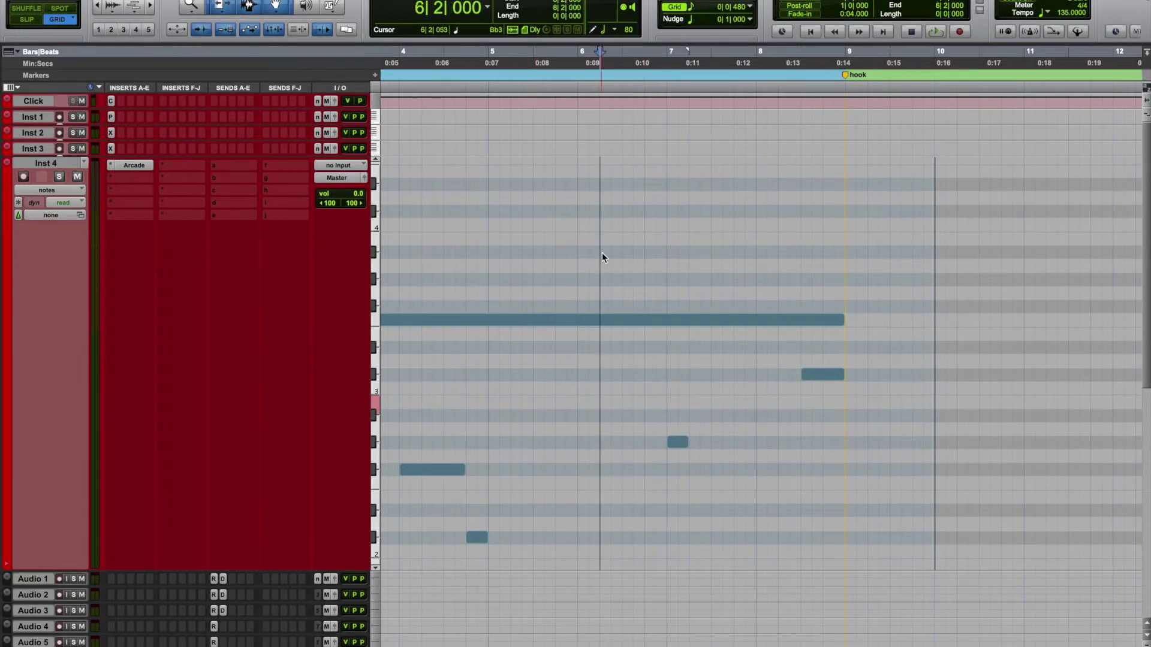
drag(489, 88, 848, 88)
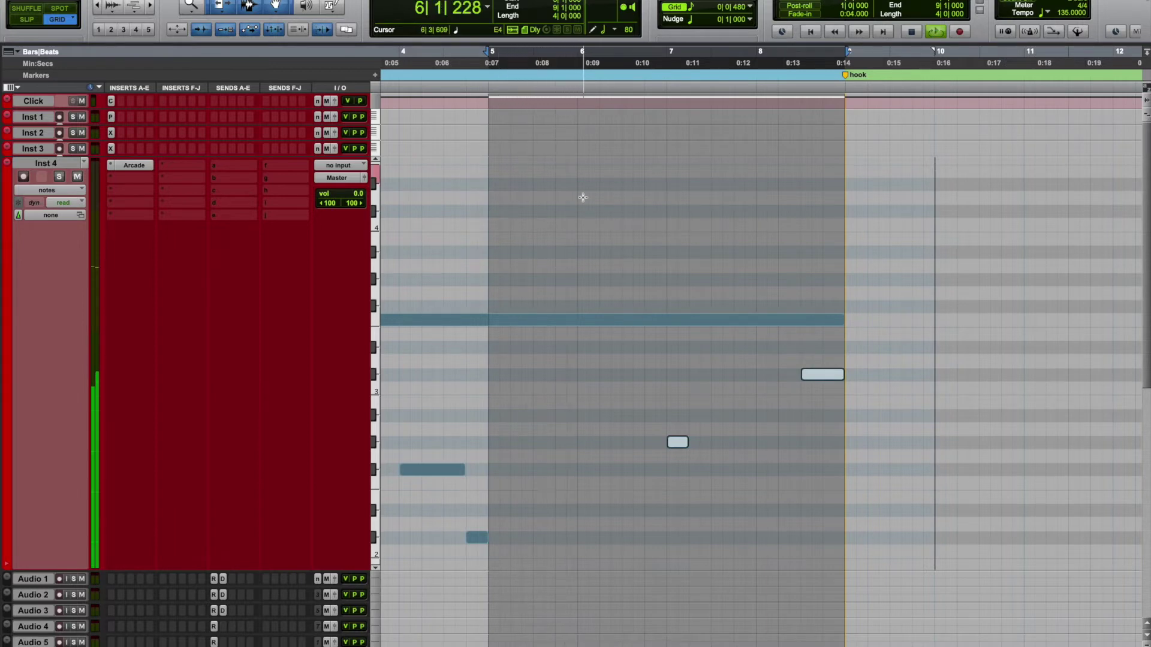
Draw a new higher bass note around bar 6 and trim its start and end
click(371, 278)
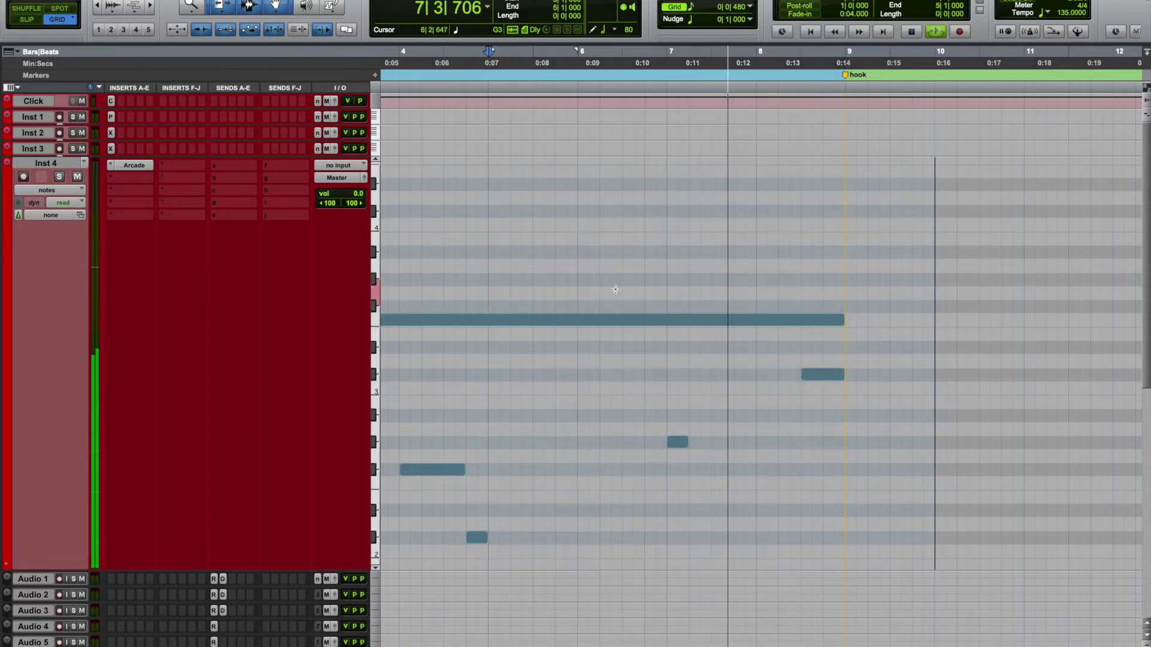
click(642, 279)
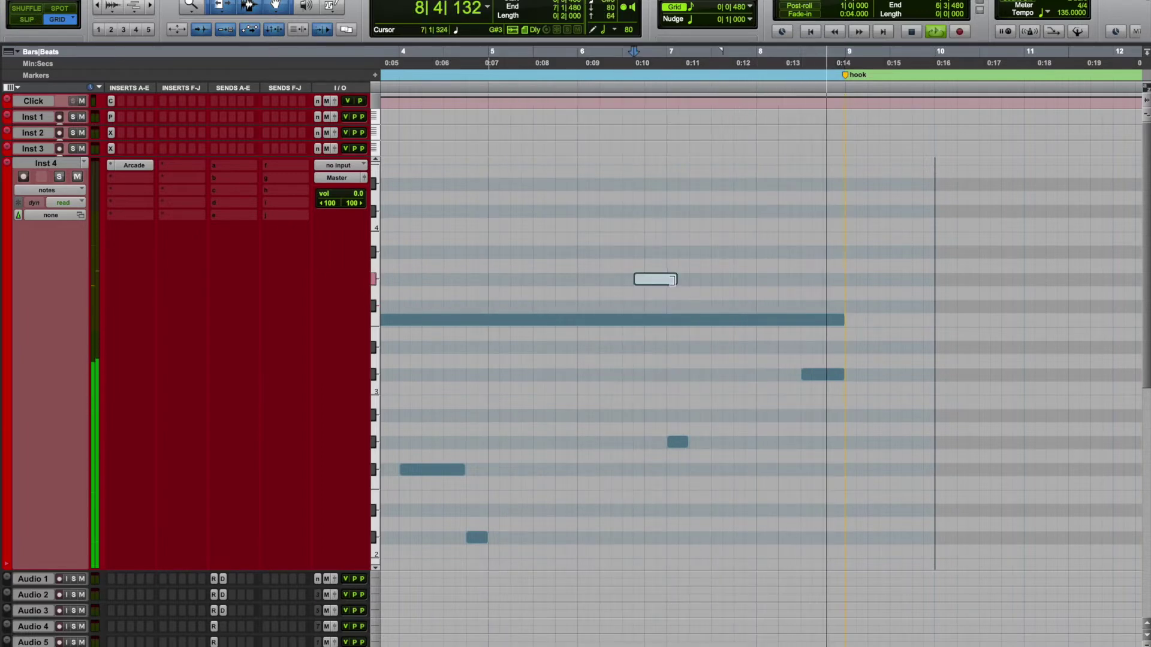
drag(662, 280, 652, 280)
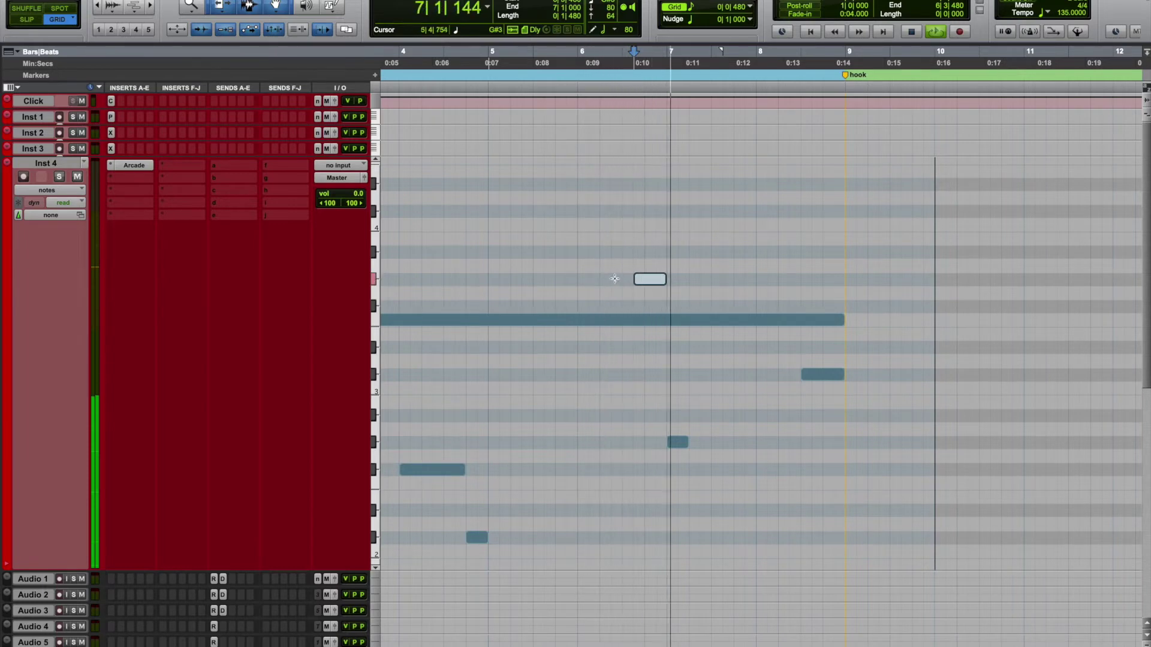
drag(635, 279, 624, 279)
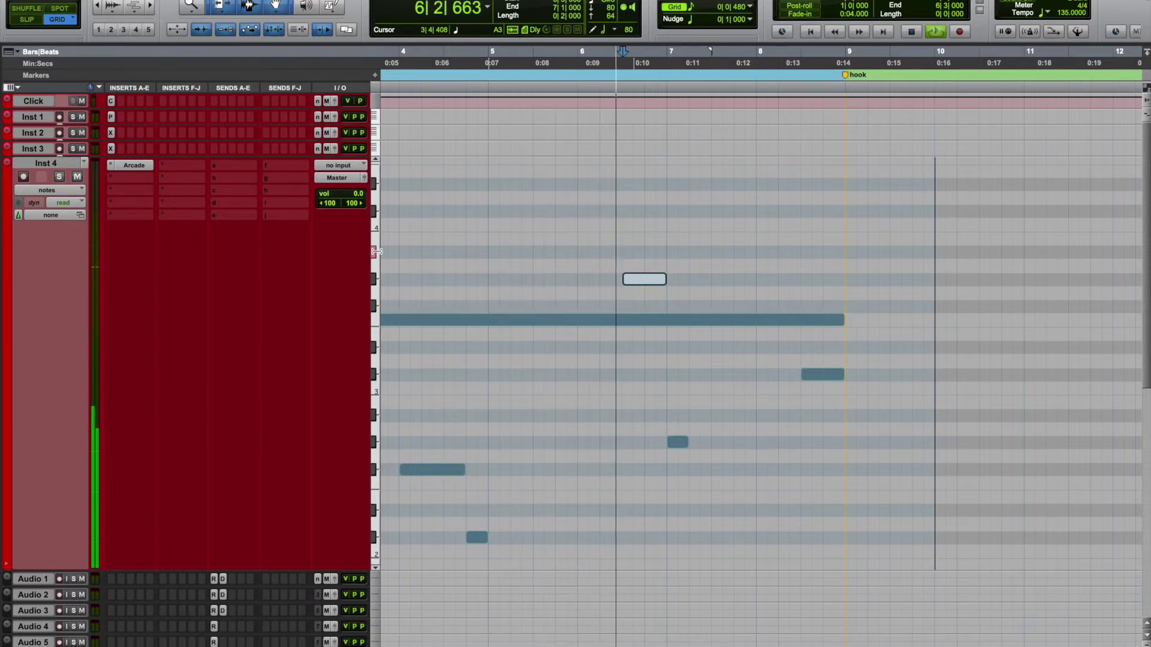
click(376, 251)
click(376, 254)
click(374, 252)
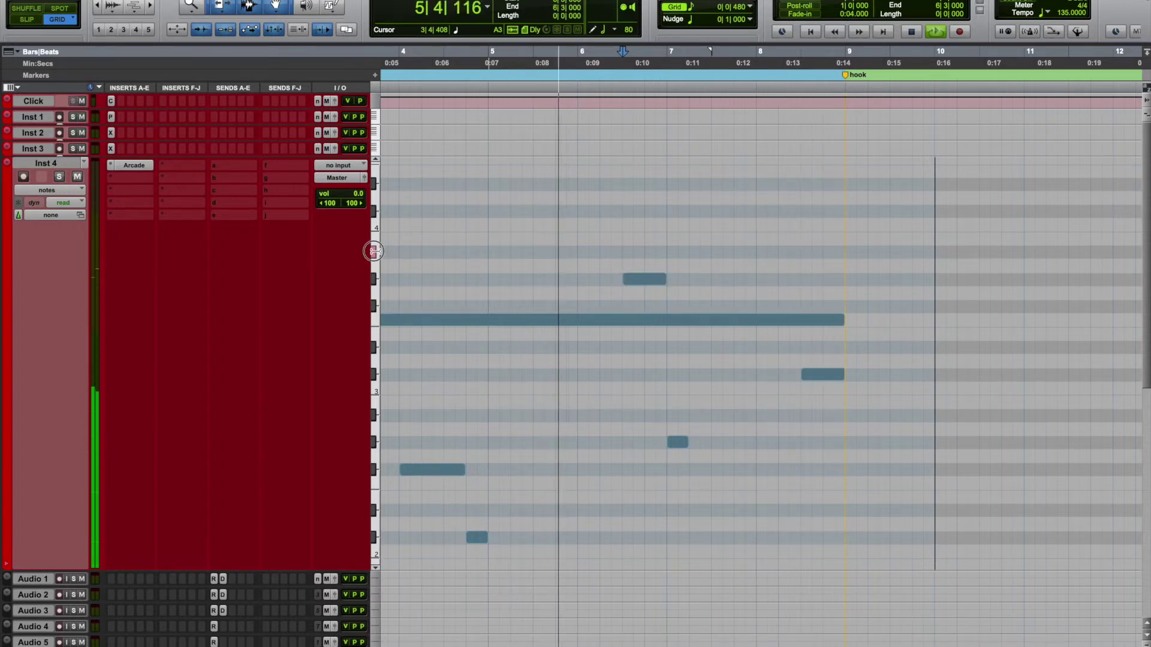
key(space)
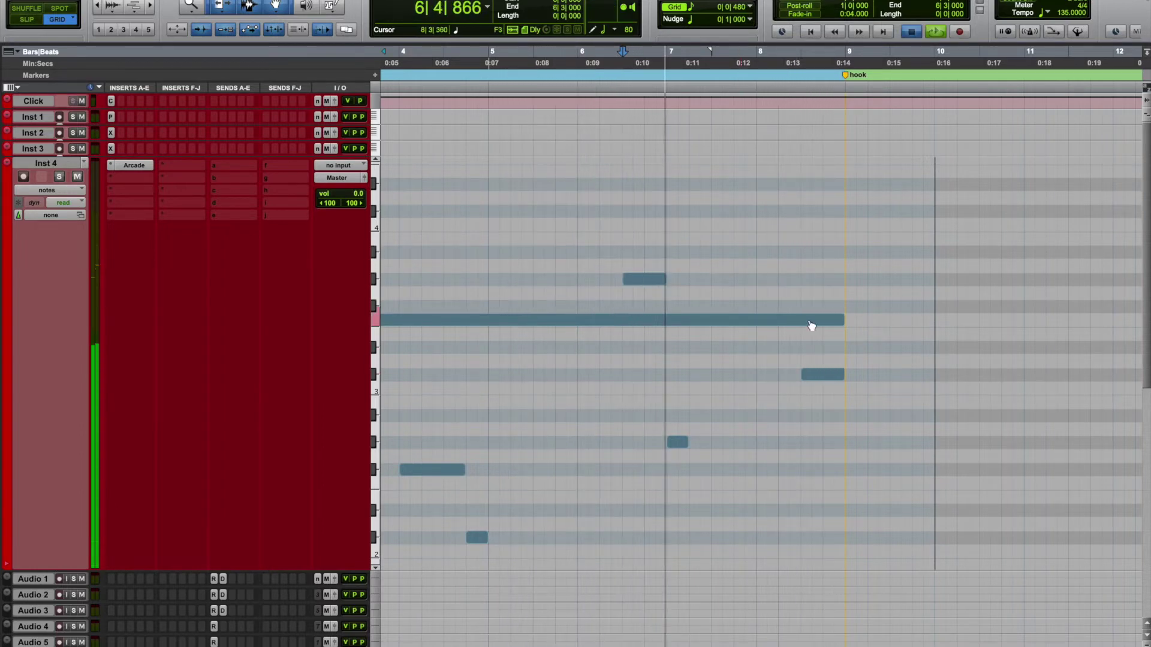
Switch the Inst 4 track view from notes to clips
key(e)
key(e)
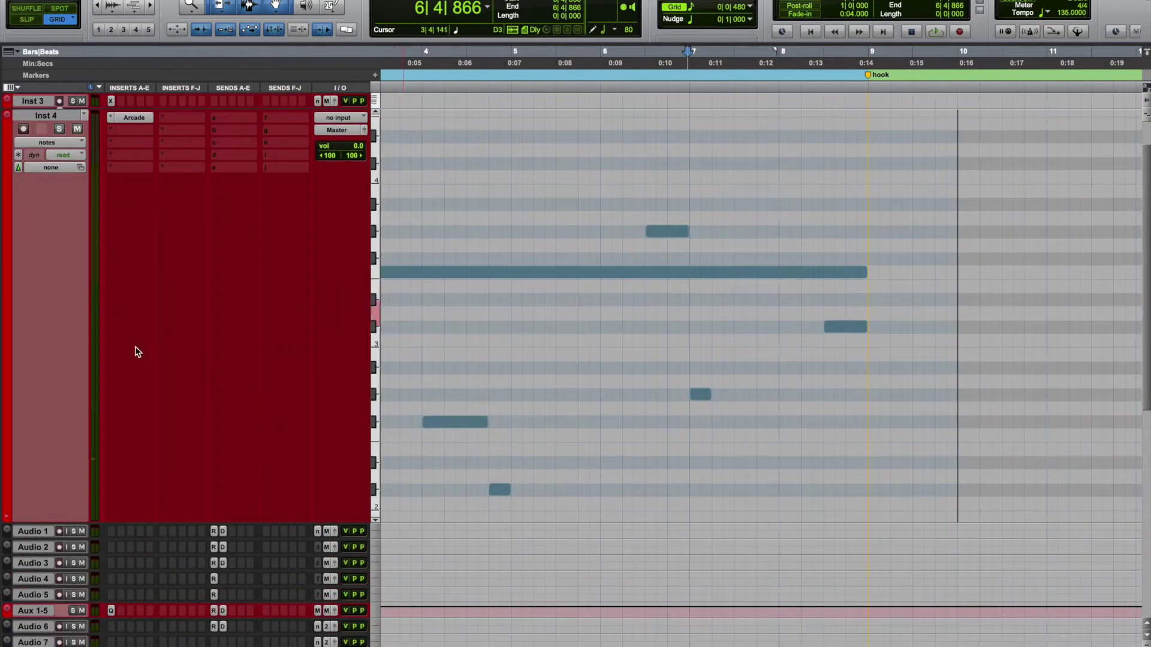
click(59, 143)
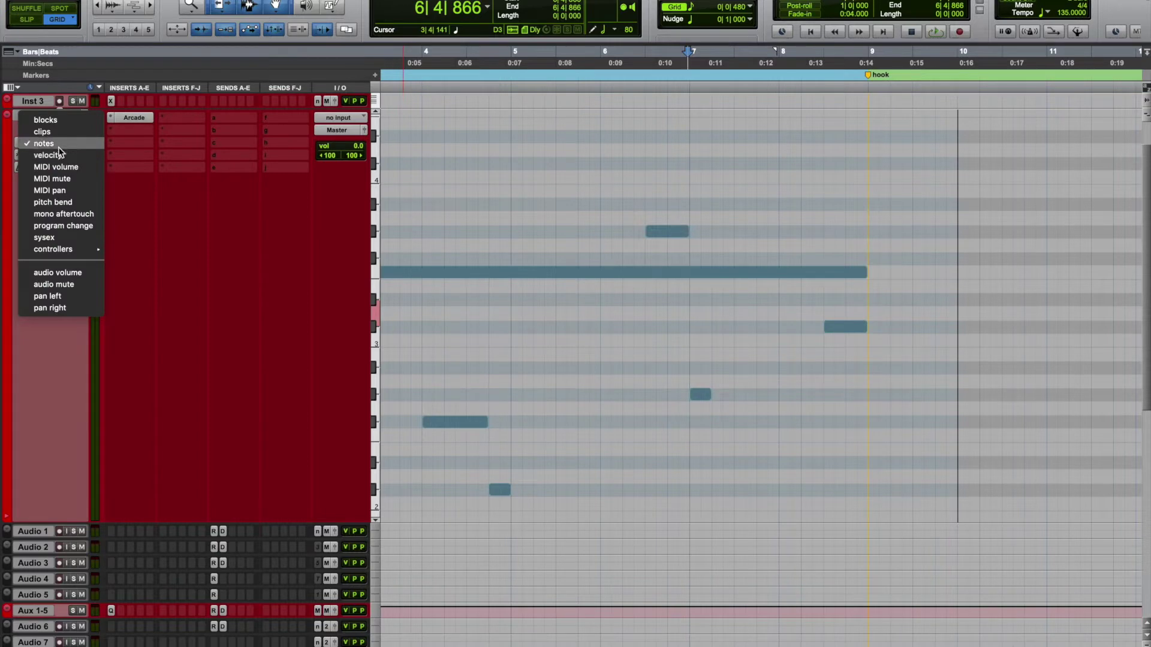
click(46, 133)
Render the Inst 4 MIDI clip to audio on Audio 3 and trim it to end at bar 9
click(512, 503)
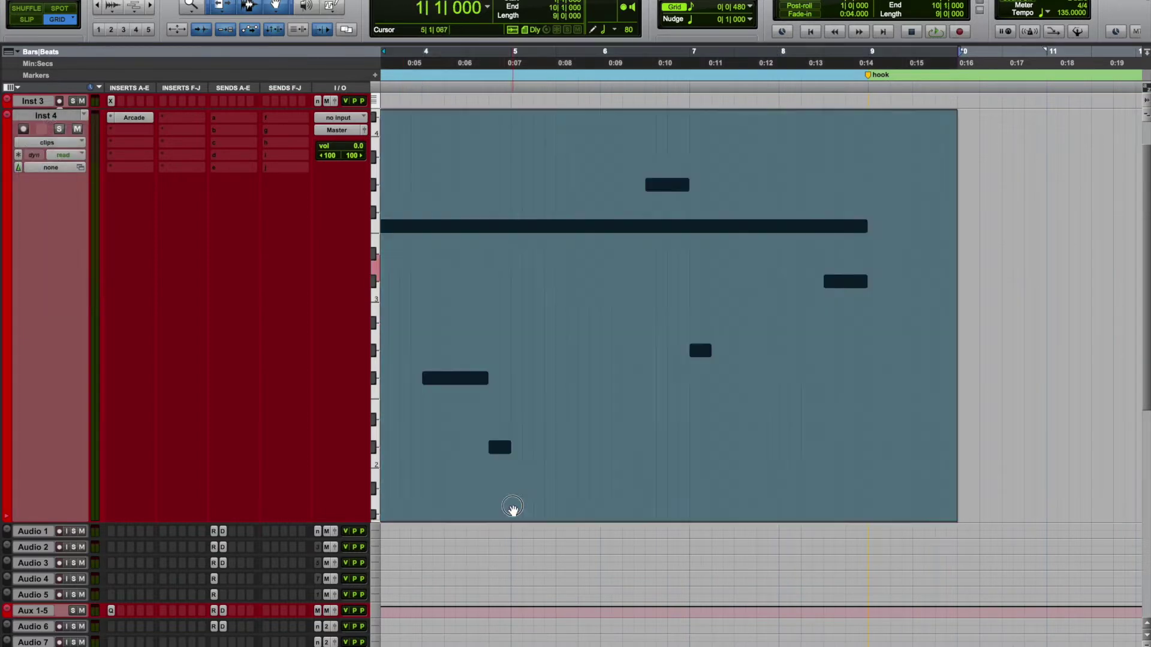
key(super+alt+b)
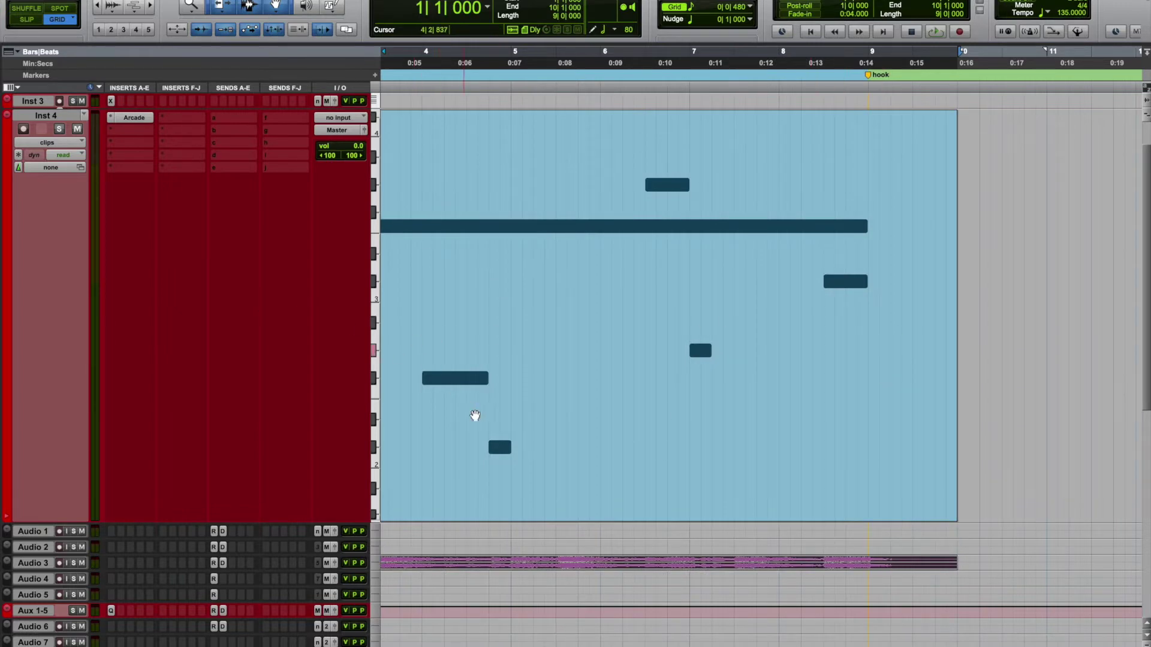
scroll(474, 415, up, 3)
key(ctrl+bracketleft)
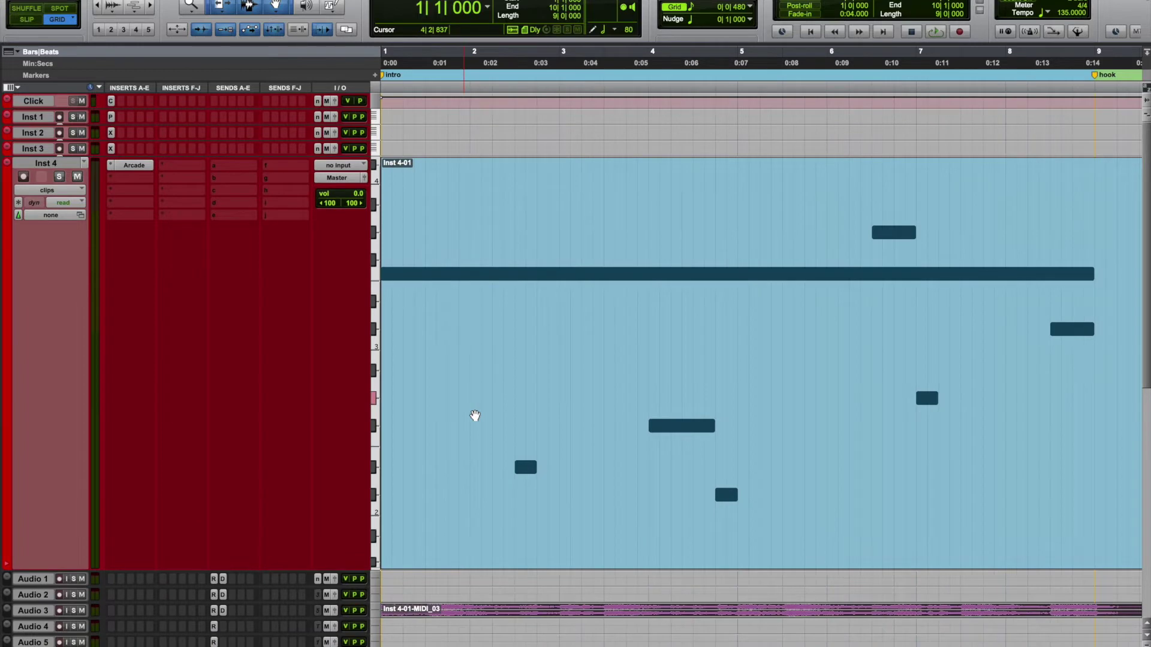
scroll(507, 435, down, 2)
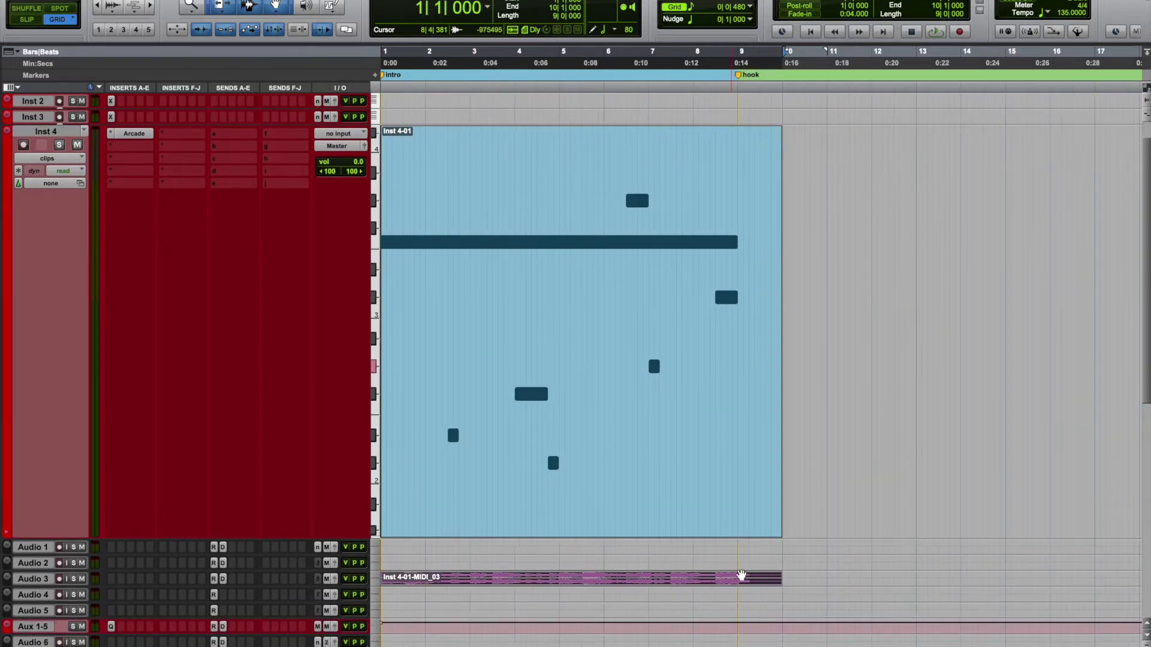
click(763, 577)
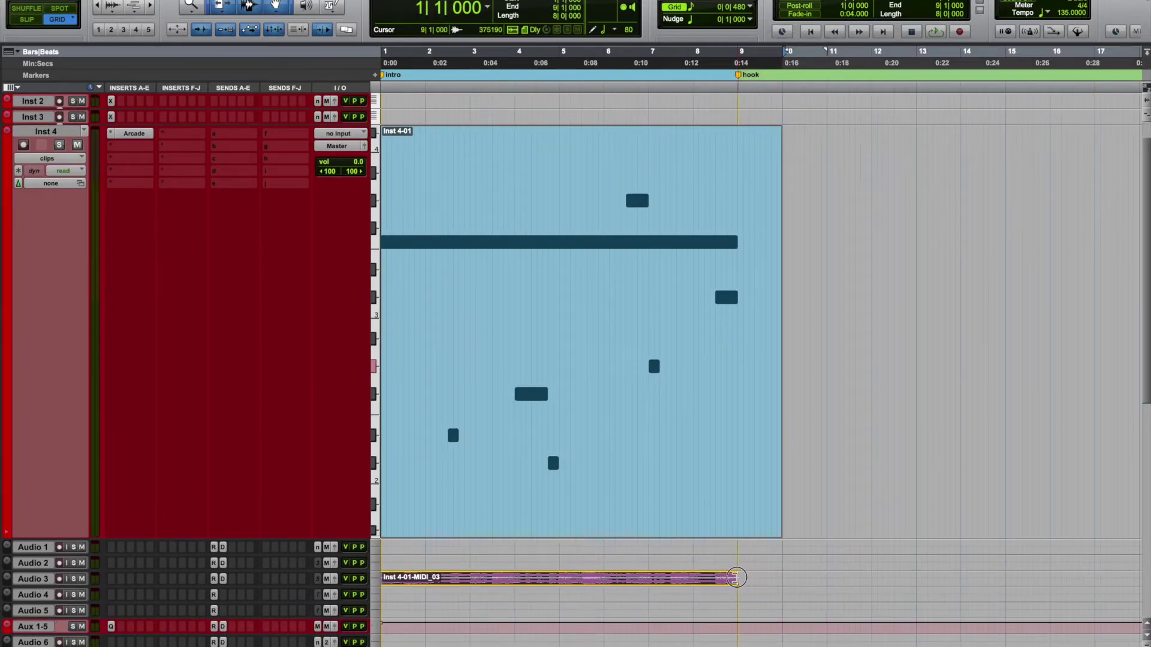
click(720, 557)
Move the Inst 4-01 MIDI clip back to bar 1 and trim it to end at bar 9
click(669, 476)
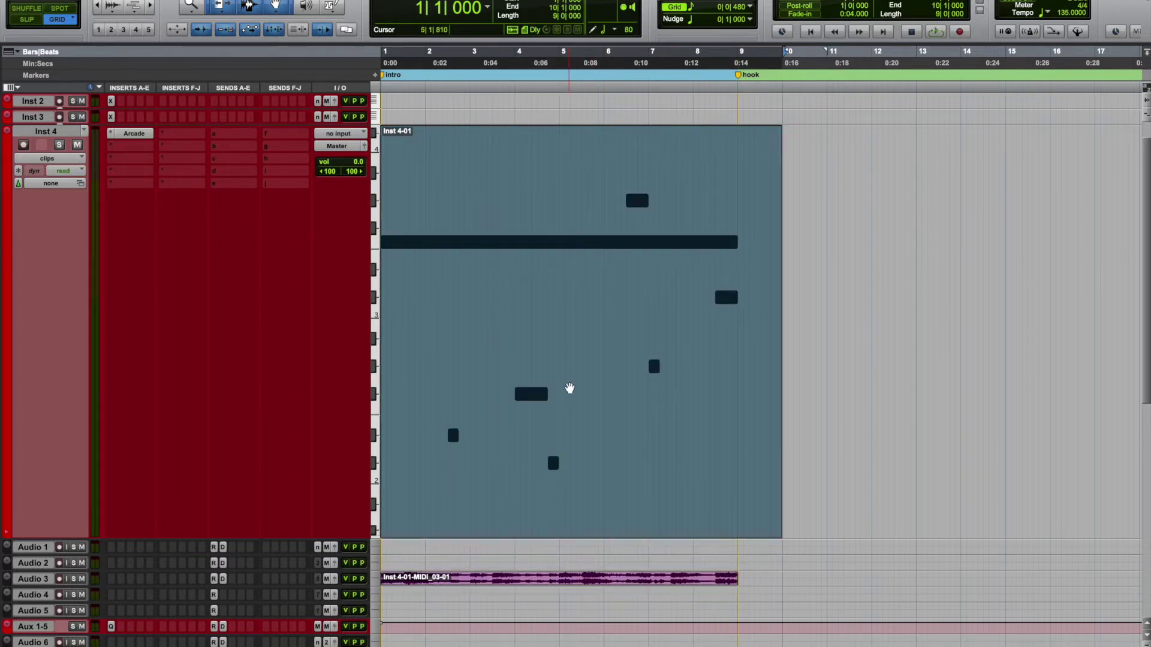
drag(592, 384, 1043, 329)
drag(763, 239, 329, 258)
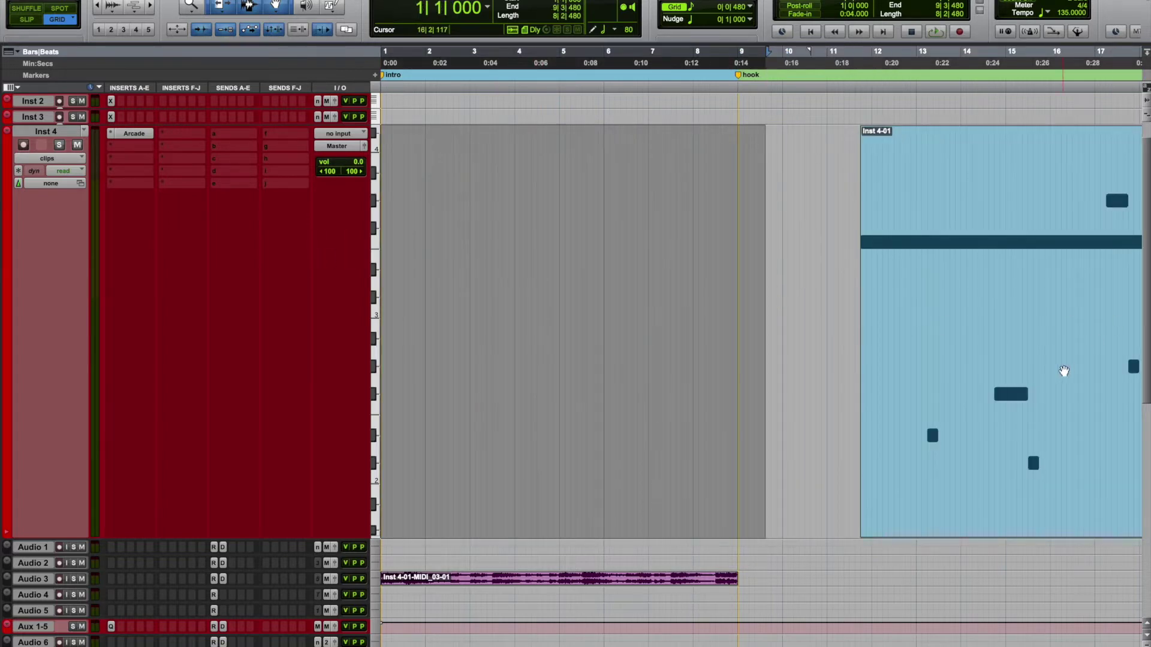
click(1063, 370)
drag(971, 380, 202, 384)
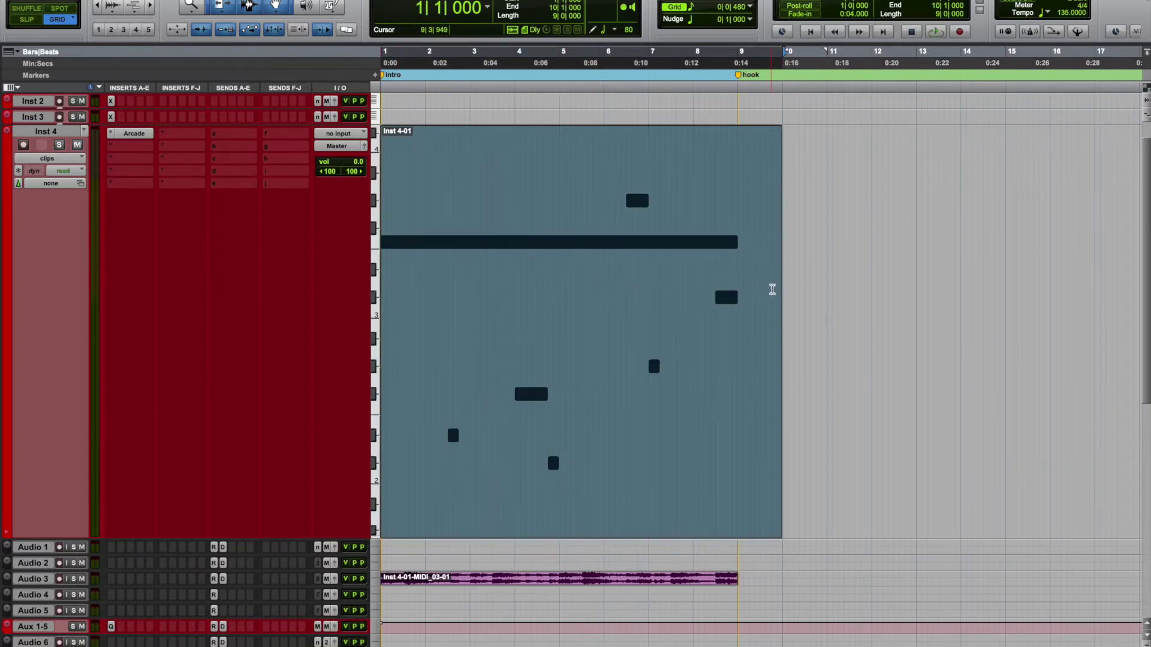
drag(773, 287, 733, 292)
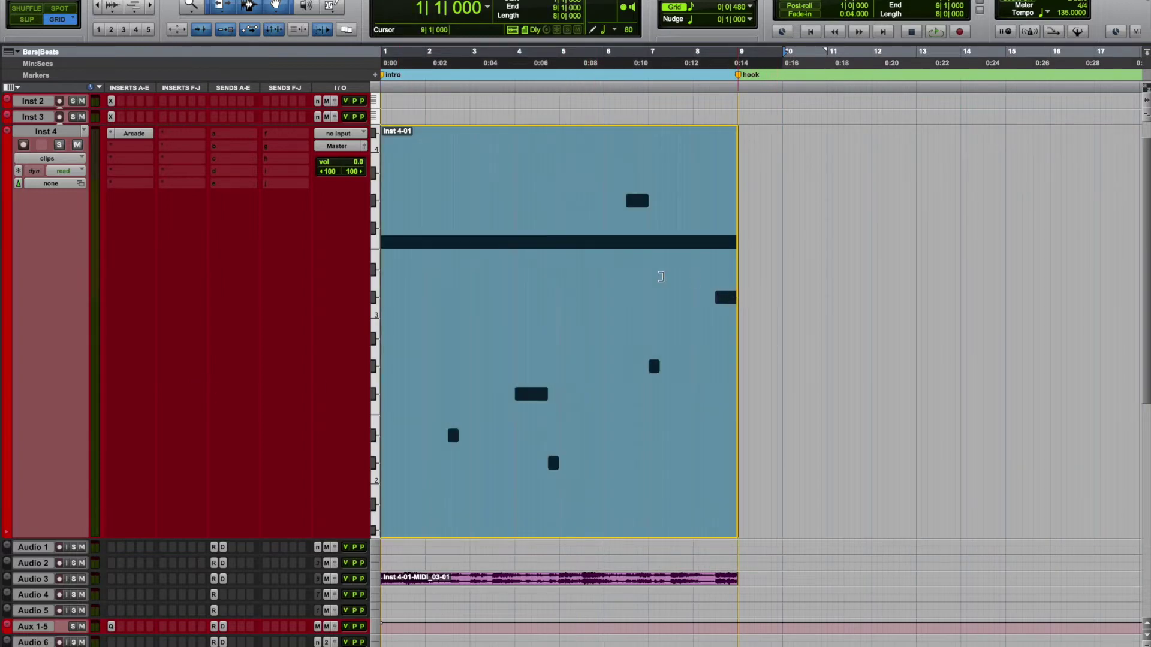
click(431, 136)
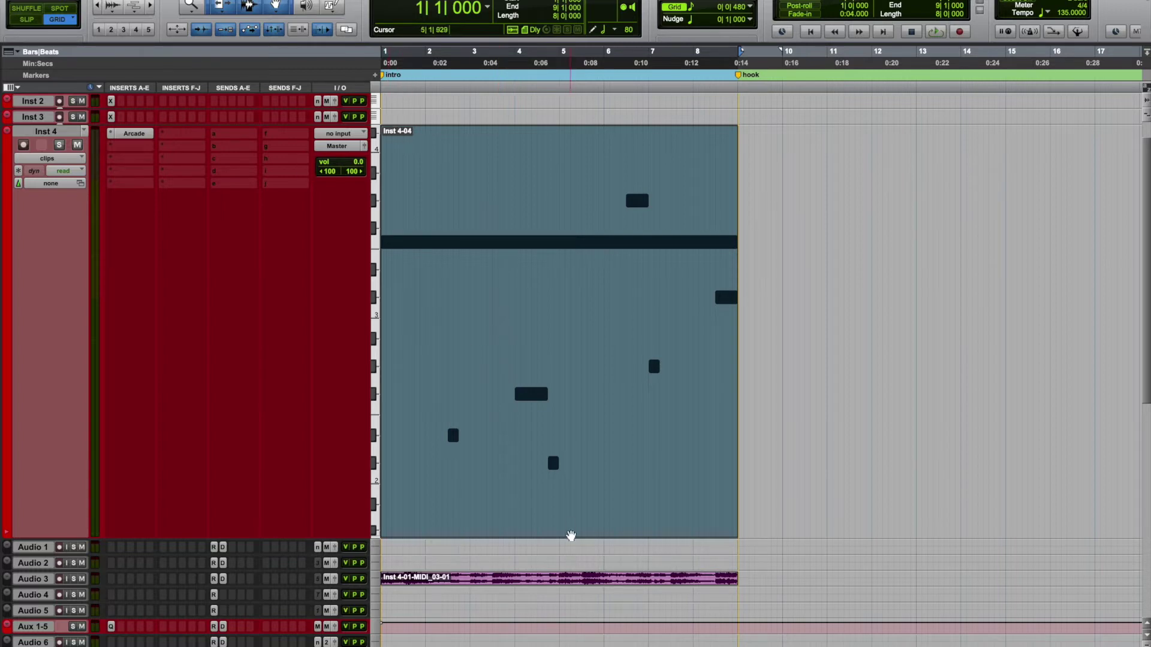
Move the Inst 4-04 clip to around bar 7 and toggle the Clips List open and closed
drag(570, 414, 871, 412)
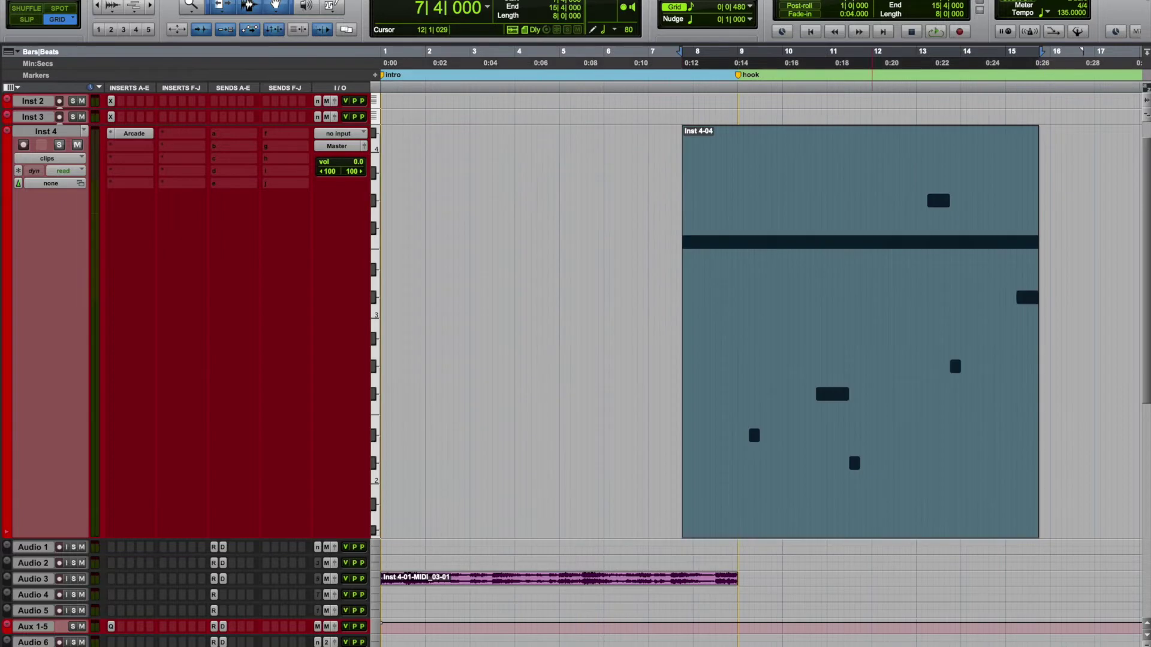
key(super+shift+l)
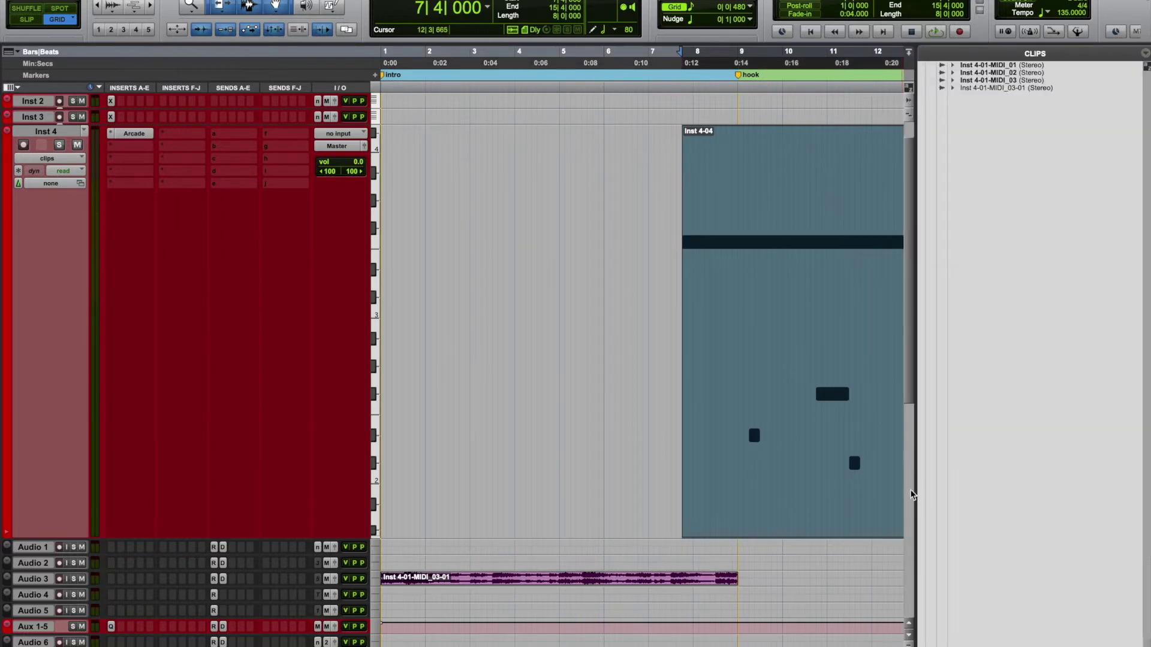
key(super+shift+l)
Move the Inst 4-04 clip to start at bar 1 and audition Arcade pad samples
drag(837, 429, 446, 411)
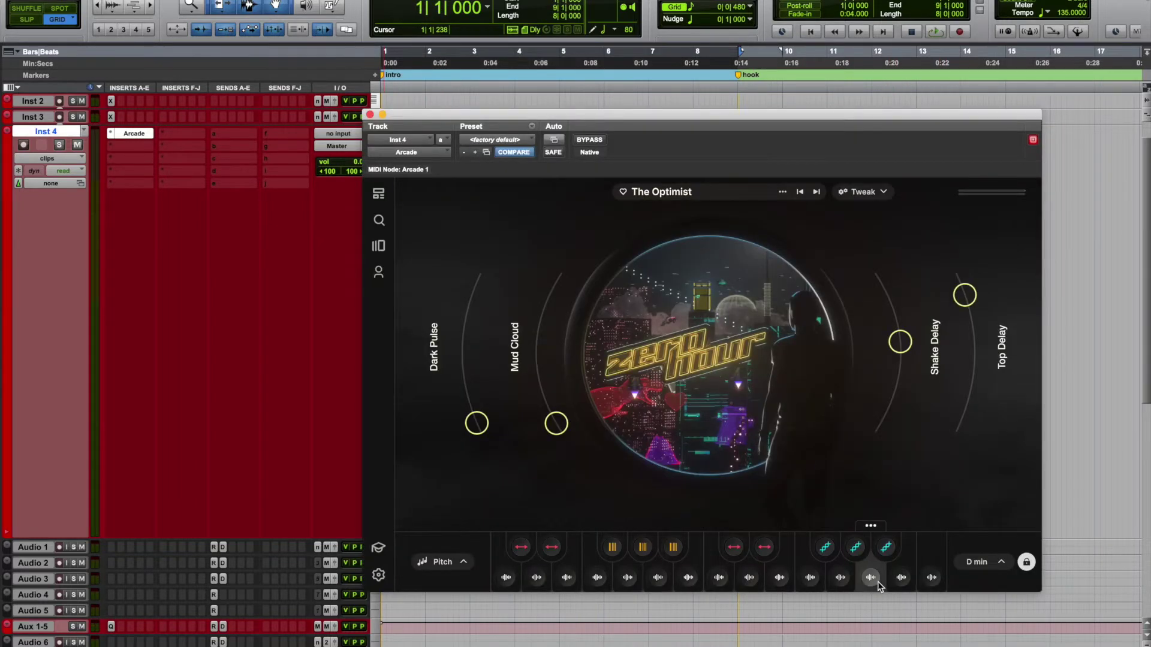
click(872, 579)
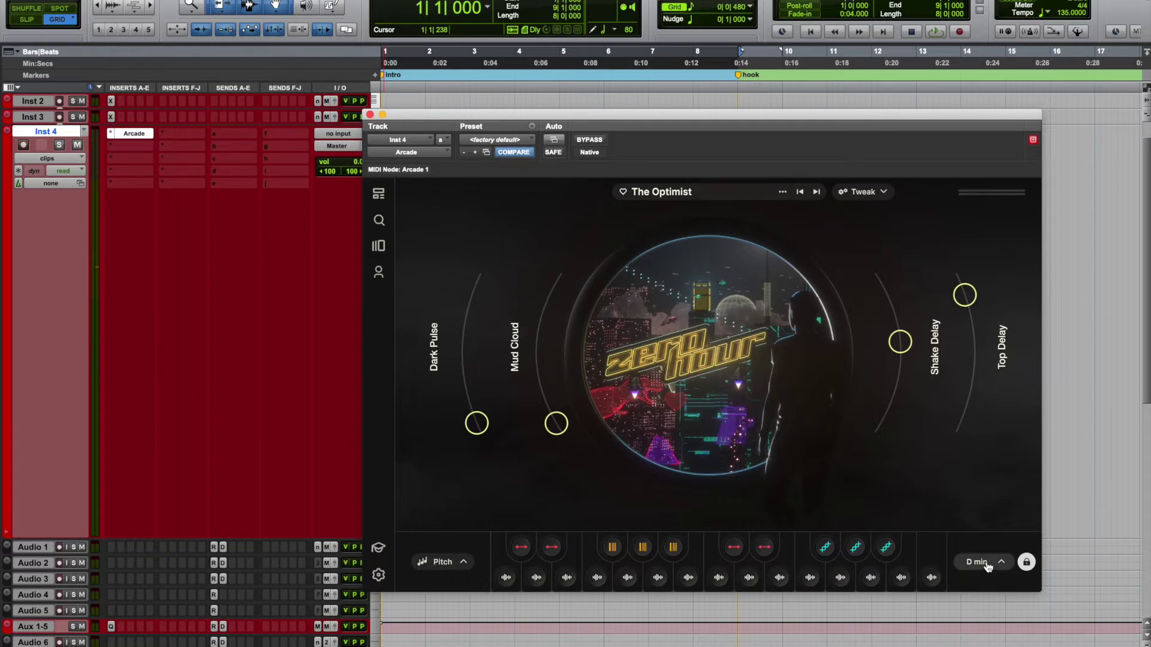
click(870, 579)
click(870, 579)
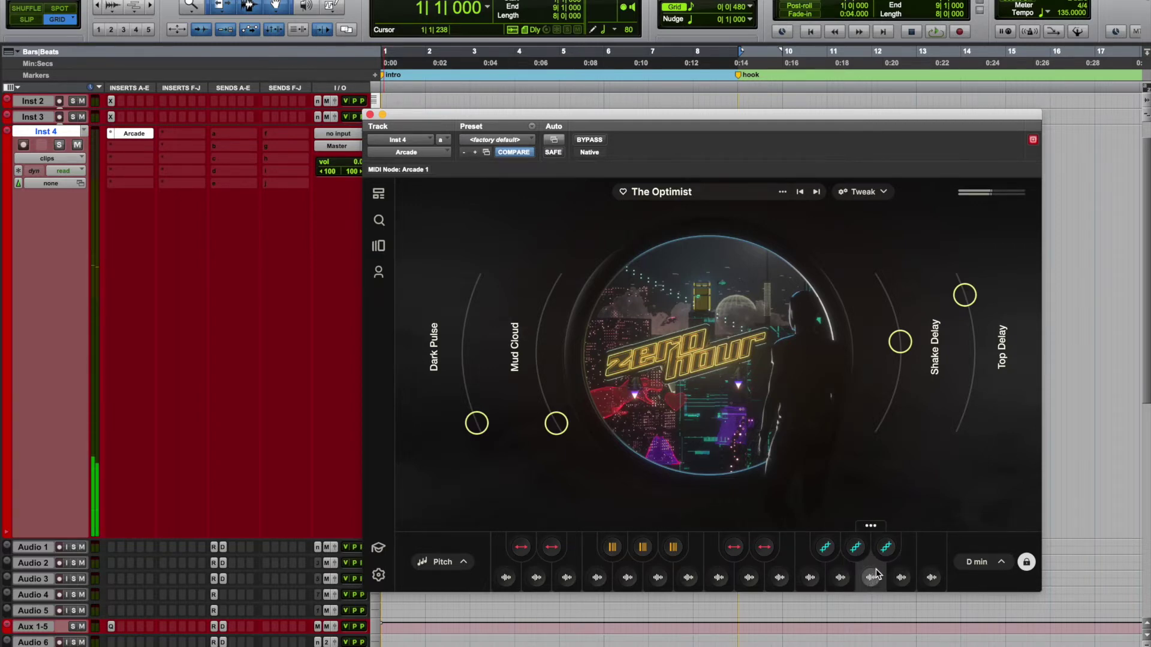
In Sample Edit, check the D min key list and raise the LoFi Pluck Simple Groove filter cutoff
click(878, 569)
key(space)
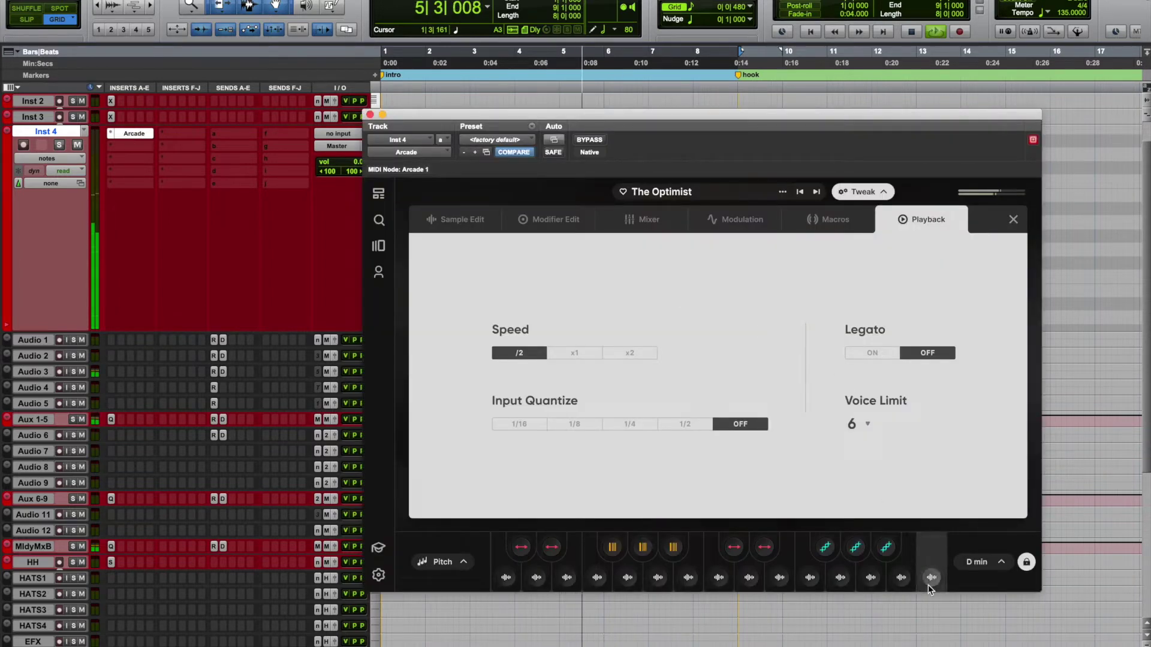
click(987, 566)
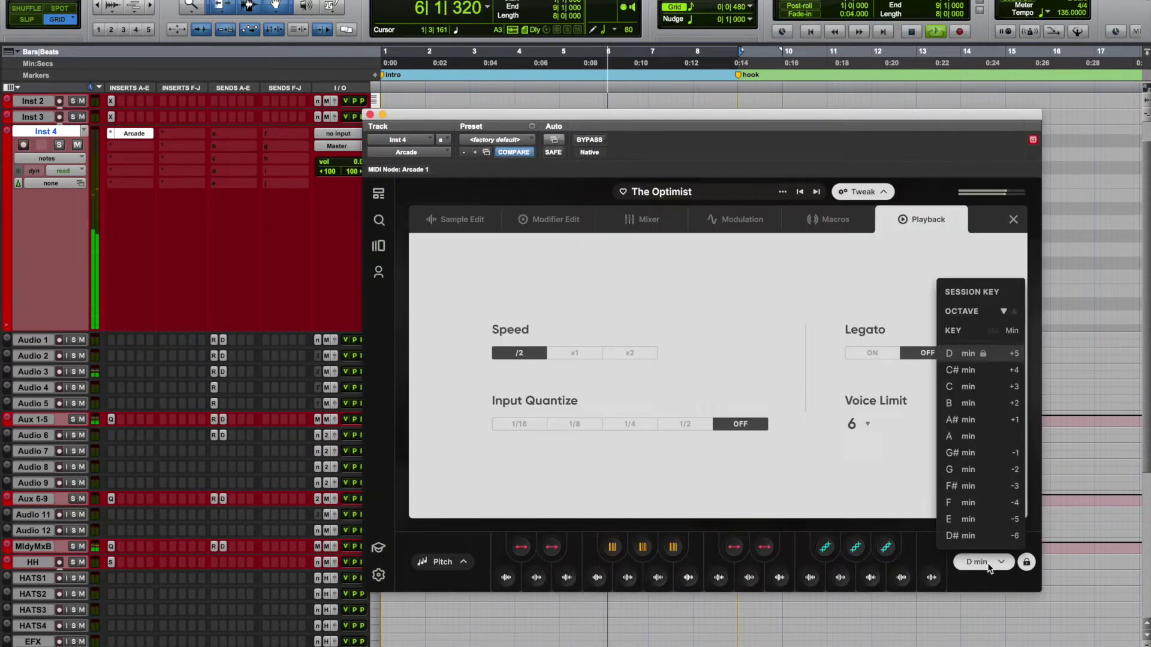
click(1014, 313)
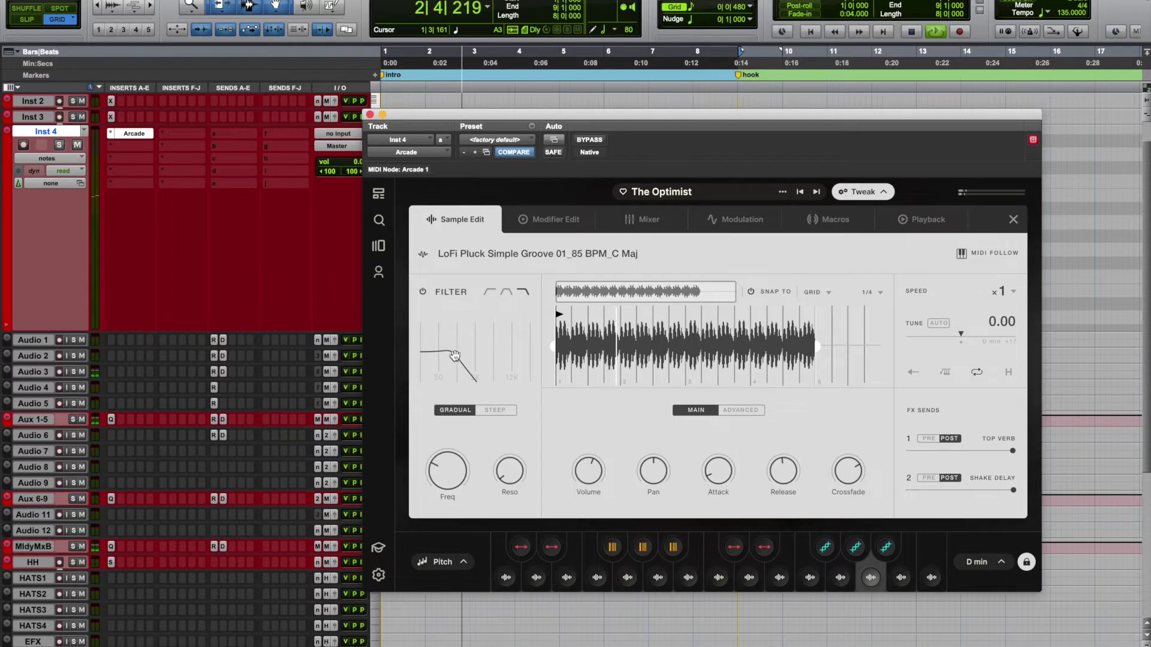
mouse_move(451, 359)
mouse_down()
mouse_move(491, 359)
mouse_move(461, 364)
mouse_move(471, 365)
mouse_up()
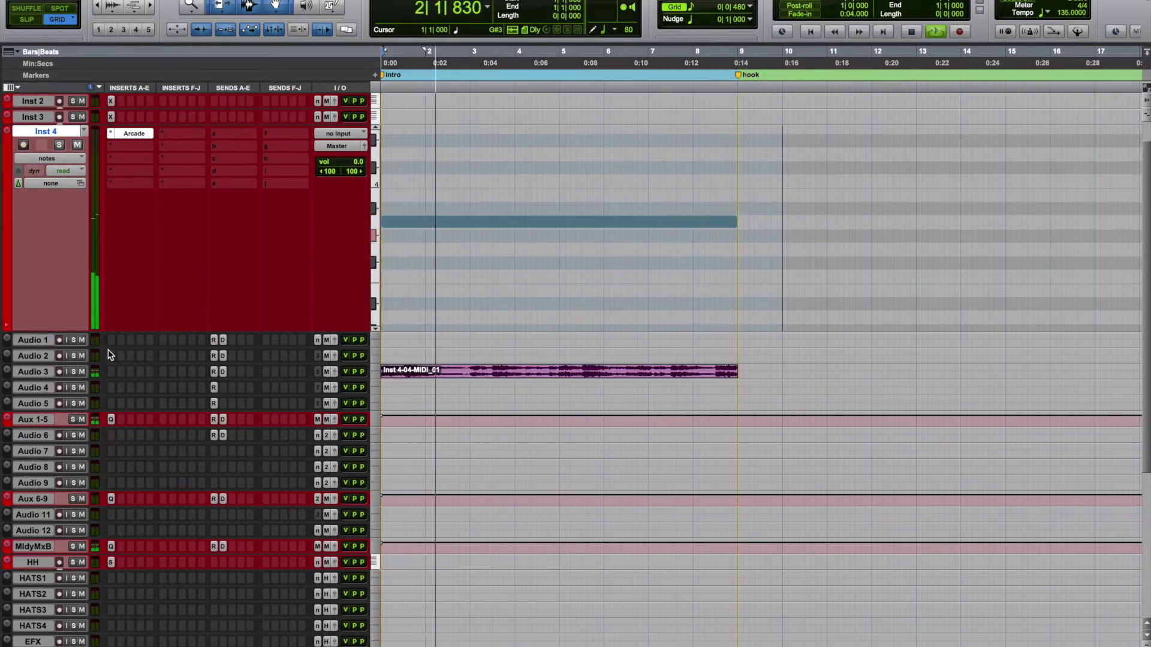
Play the Inst 4-04-MIDI_01 audio clip, muting and then unmuting Audio 3
click(82, 372)
key(space)
click(659, 378)
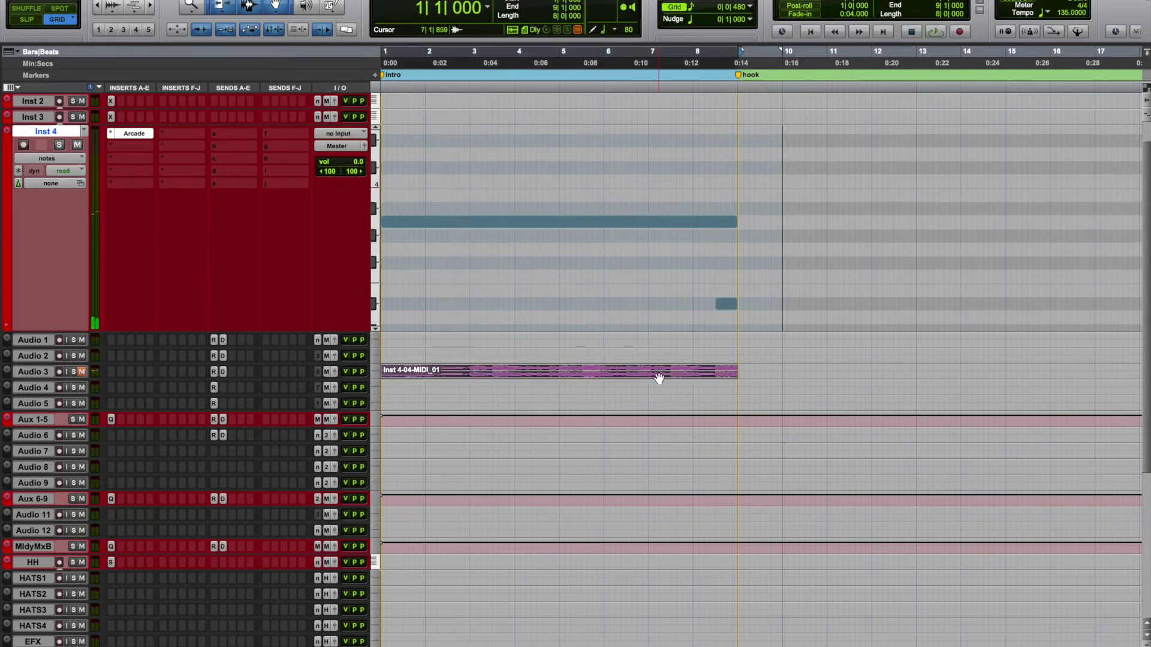
key(space)
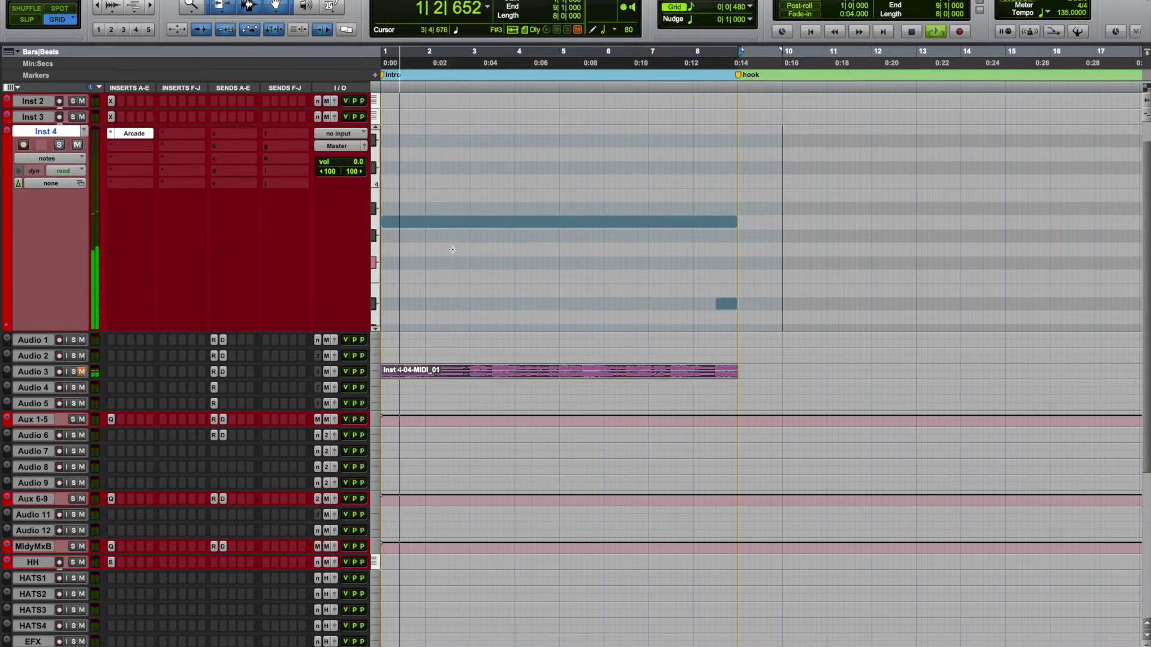
click(81, 372)
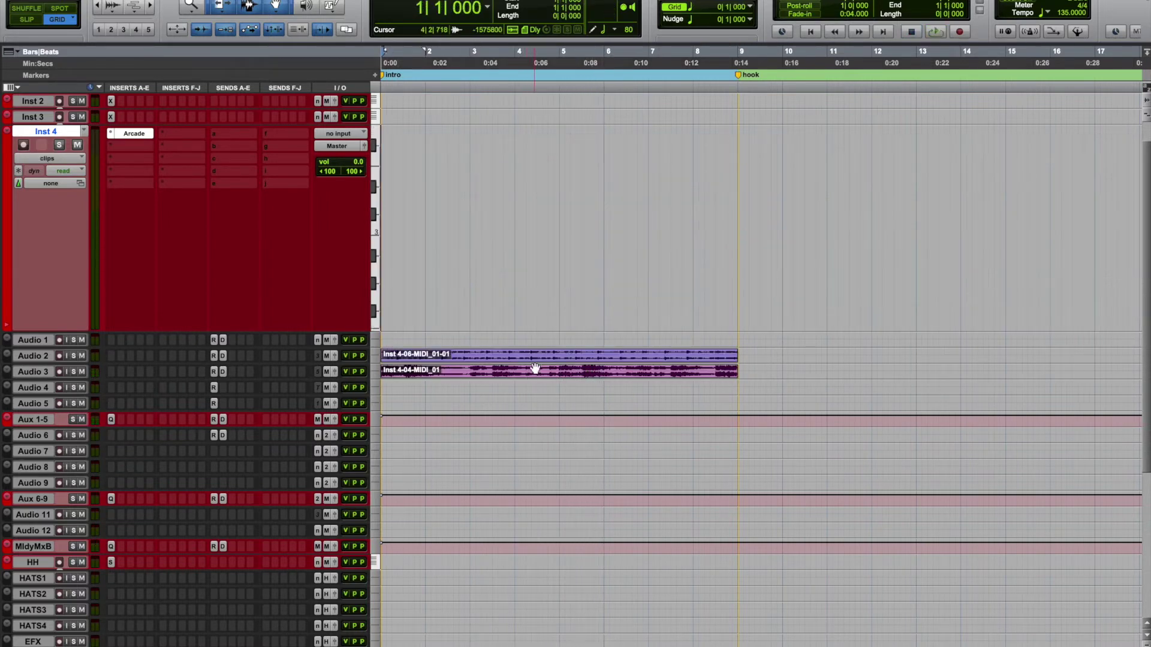
Loop-play the Inst 4-06 clip on Audio 2 and increase that track's height
click(534, 368)
key(space)
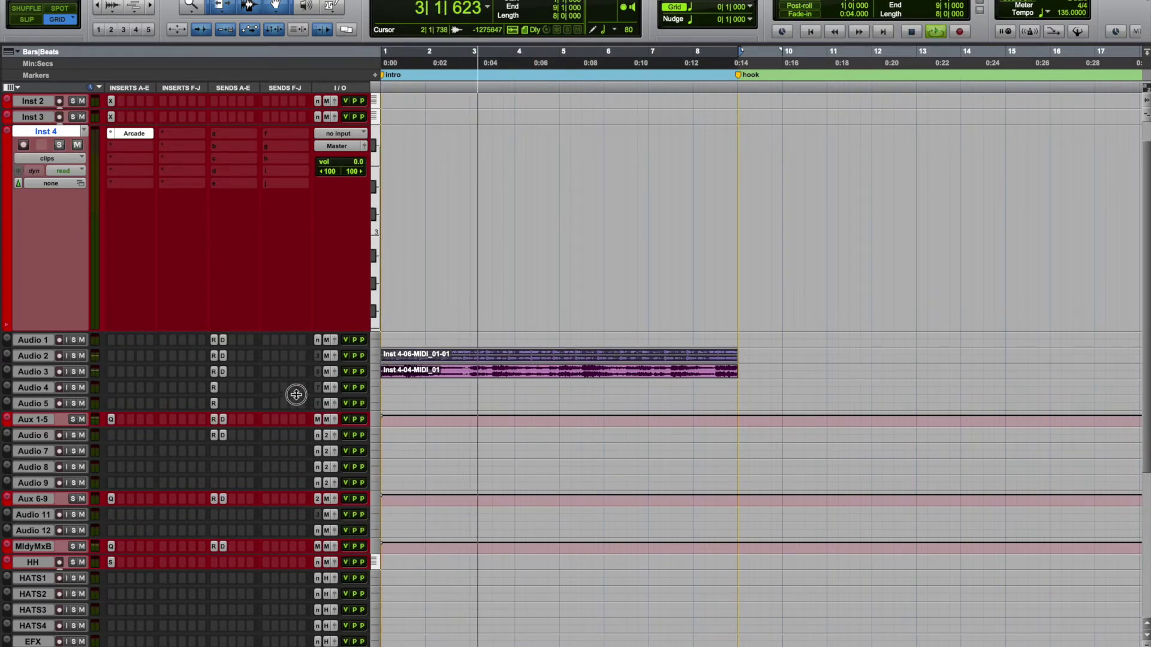
key(ctrl+Down)
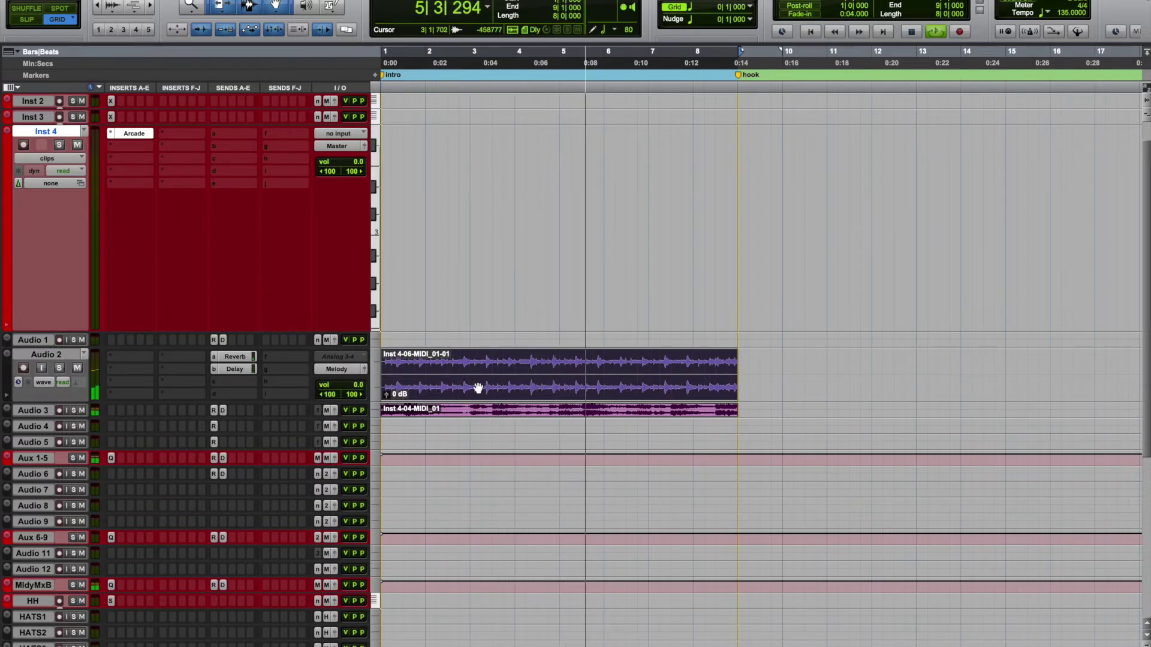
Check the session key choices in the Arcade window, then close it
click(136, 135)
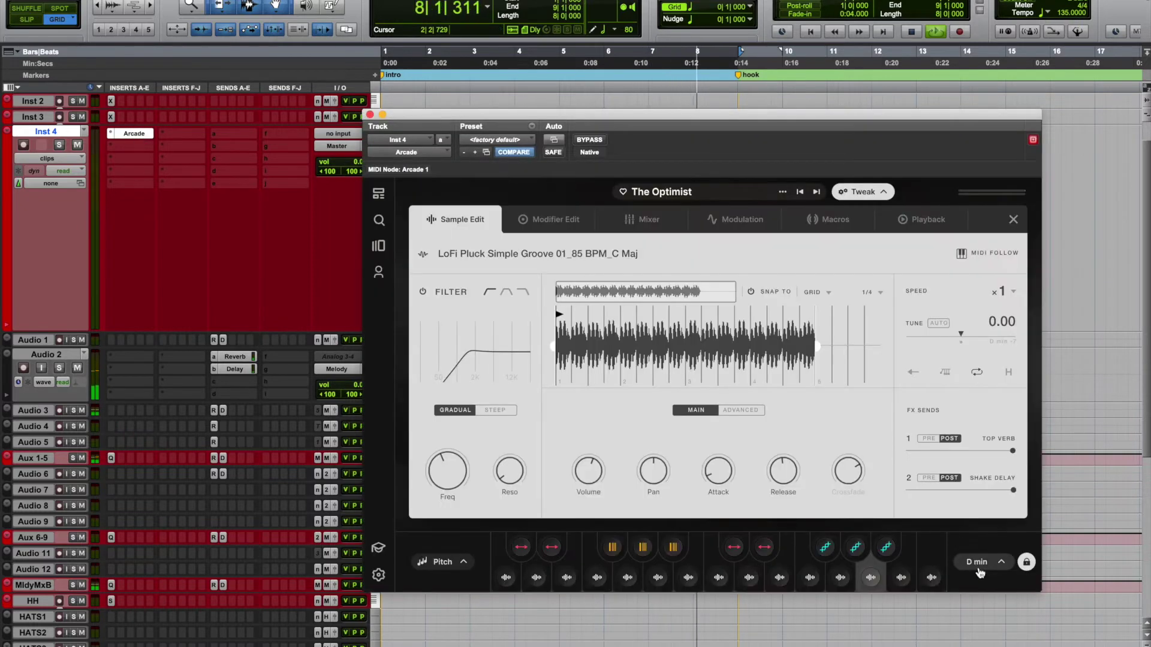
click(979, 565)
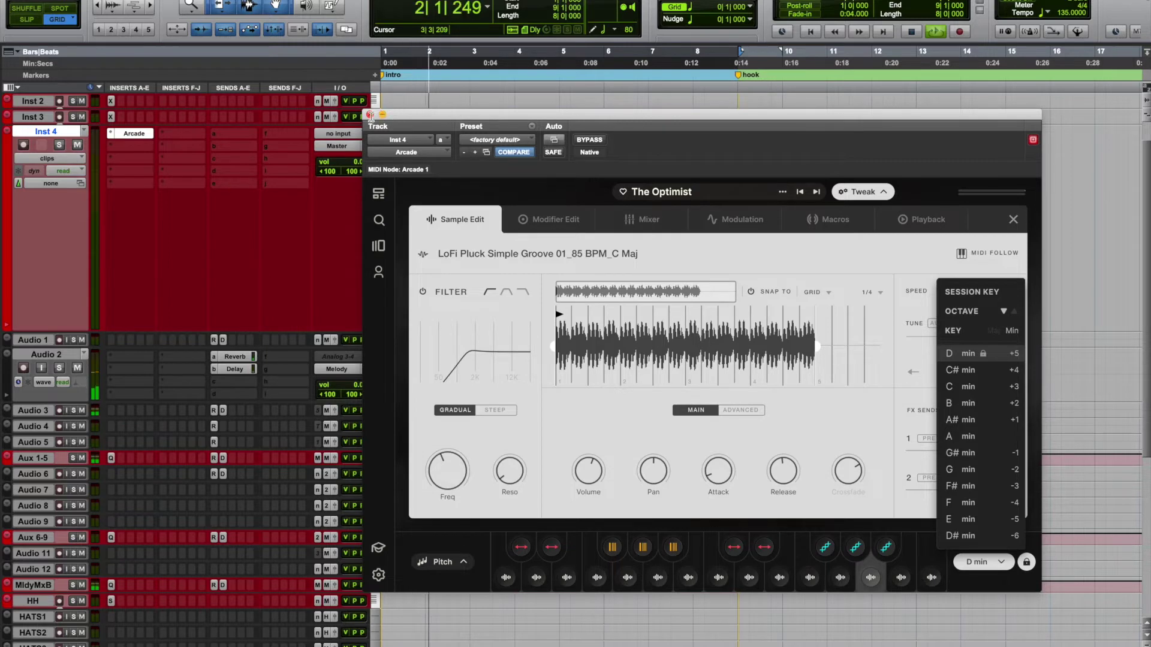
click(370, 115)
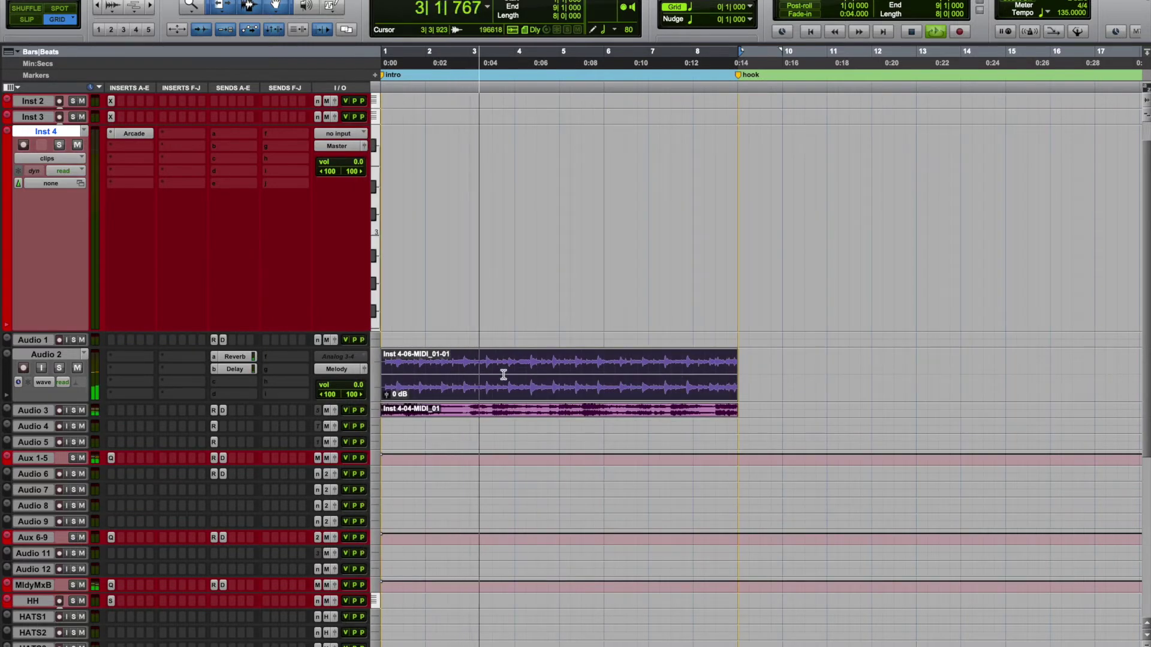
Stop playback, lower Audio 2's volume fader to -4.0 dB, and resume playback
key(space)
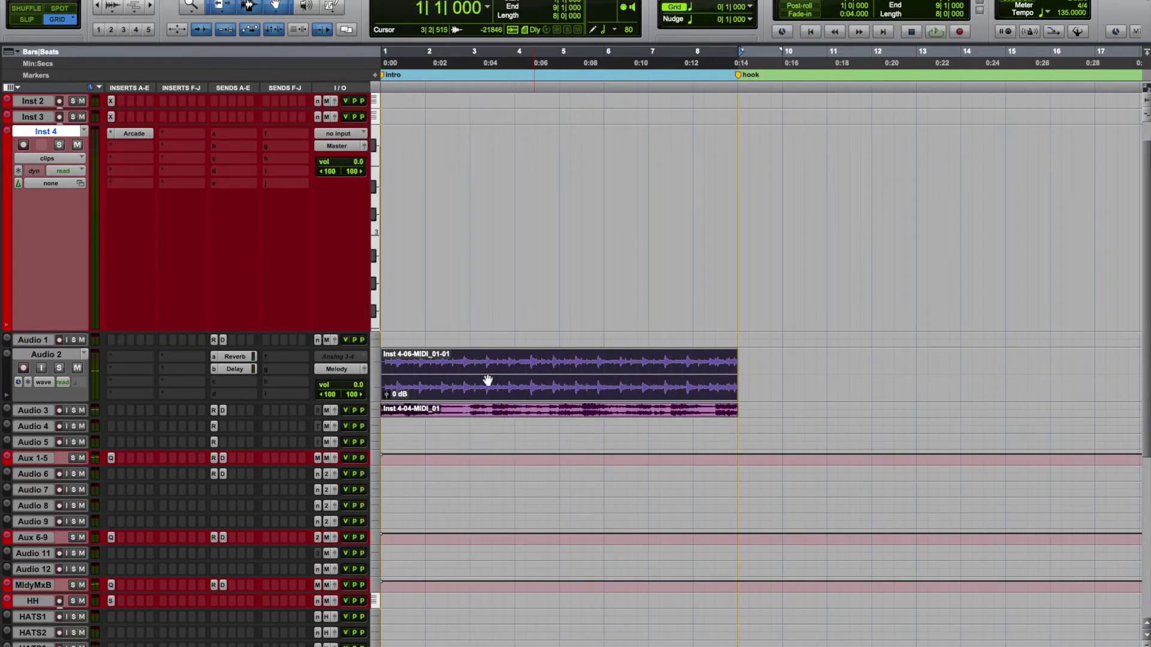
click(360, 394)
drag(360, 391, 360, 392)
key(space)
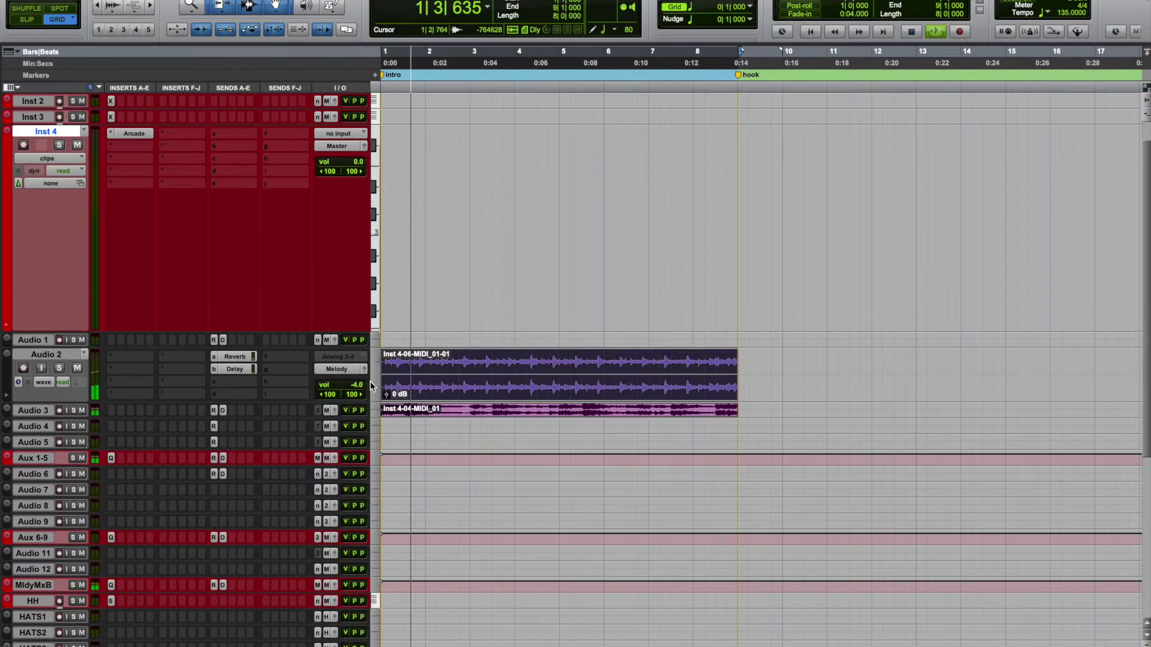
click(128, 361)
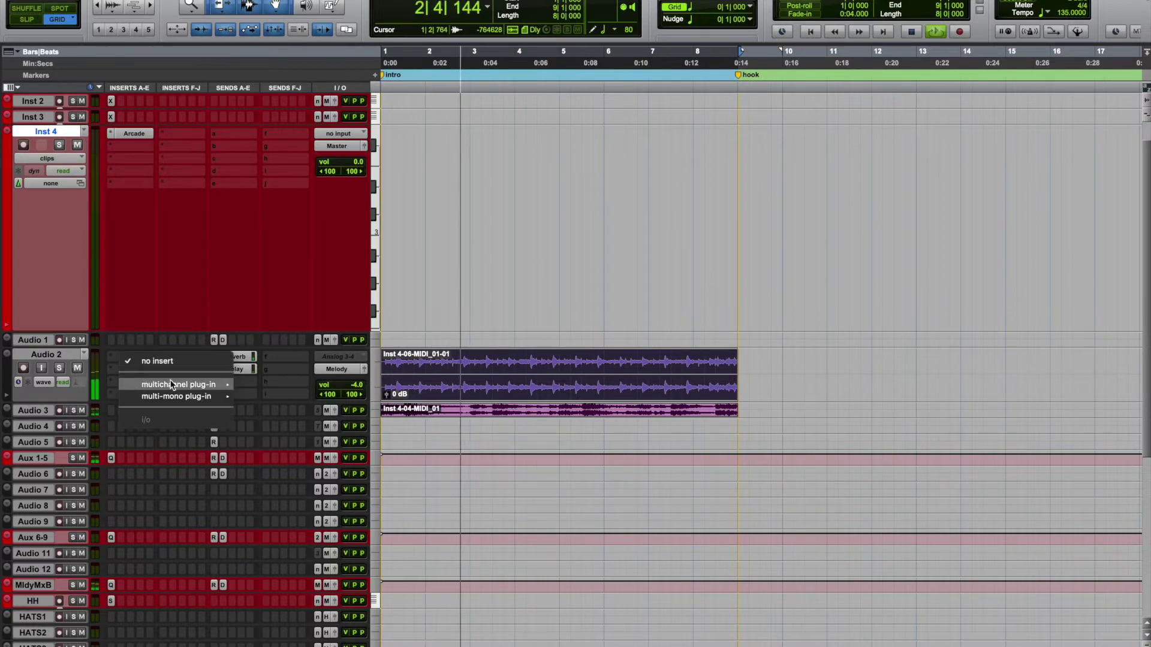
Insert Neutron 3 from the multichannel EQ plug-ins on Audio 2
mouse_move(178, 384)
mouse_move(282, 388)
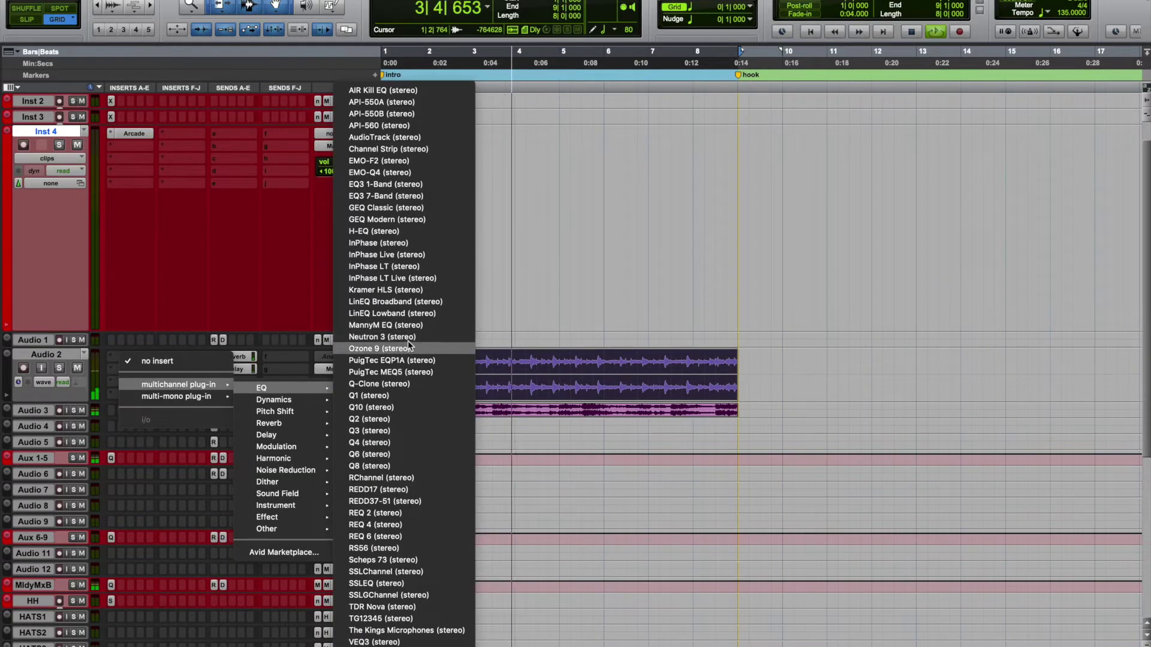
key(Escape)
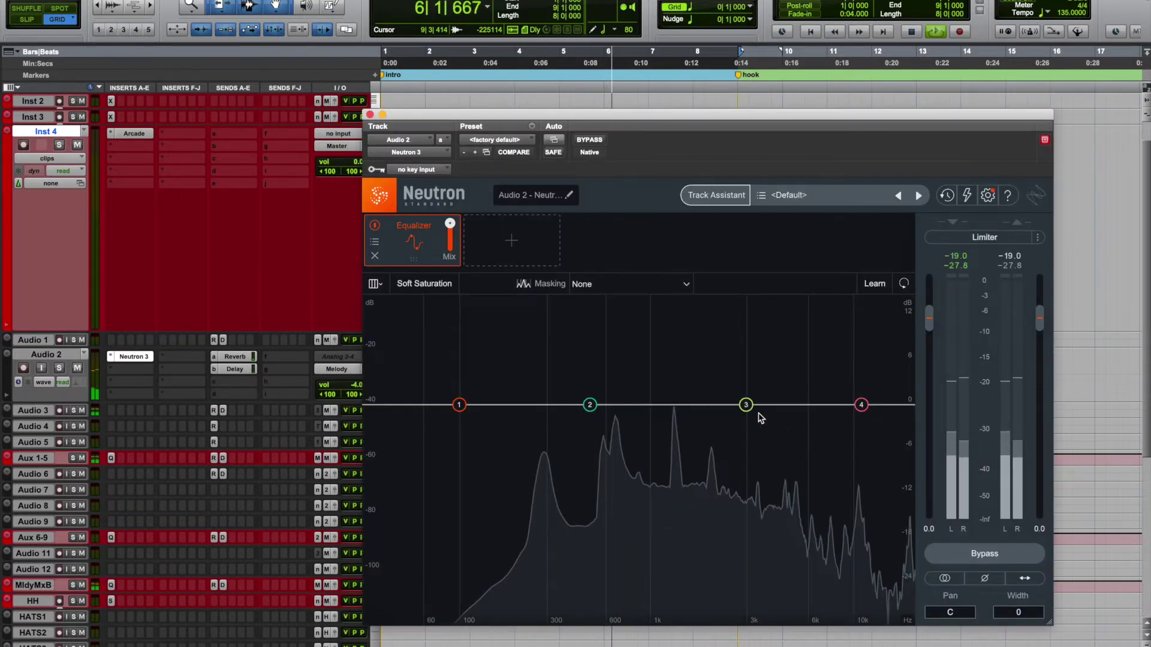
Set Neutron EQ band 3 to a dynamic -12 dB cut at 1349 Hz and minimize the window
drag(747, 407, 684, 403)
mouse_move(684, 473)
mouse_down()
mouse_move(681, 534)
mouse_move(676, 493)
mouse_up()
click(741, 544)
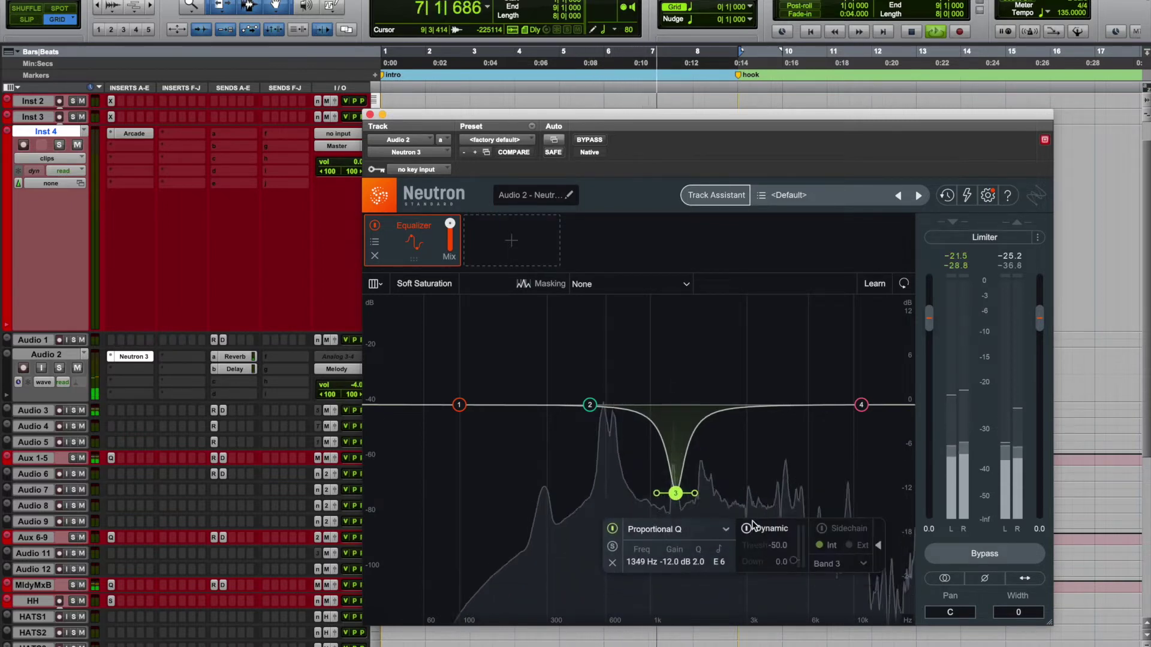
click(746, 528)
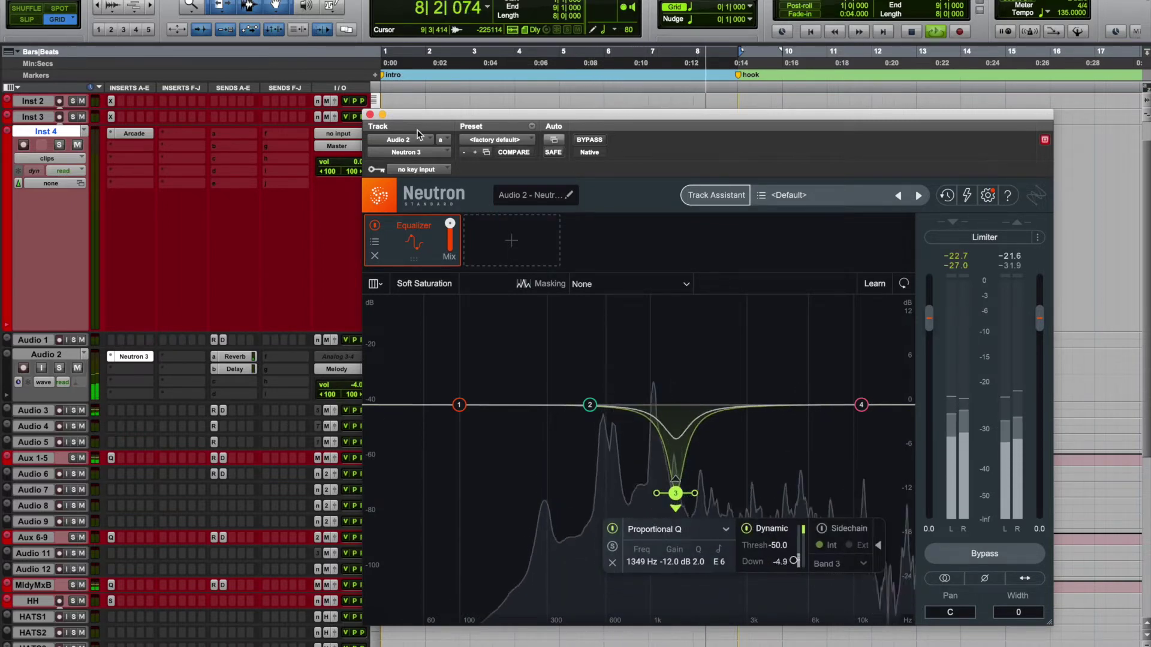
key(super+m)
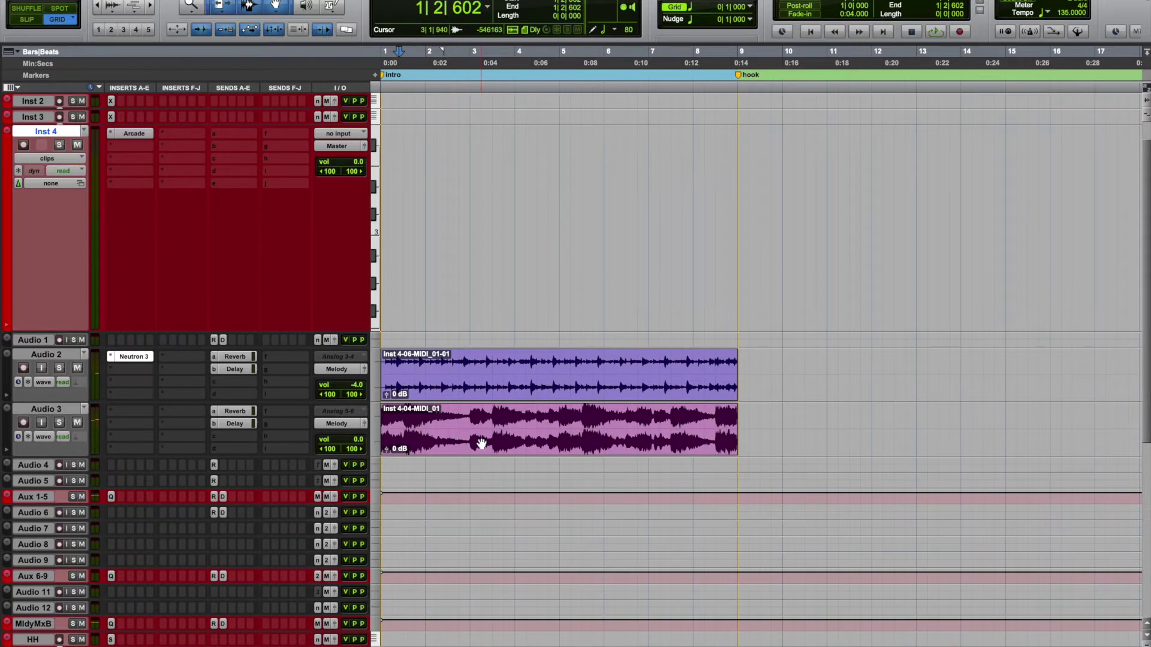
Make Audio 3 Polyphonic elastic audio and pitch the Inst 4-04-MIDI_01 clip down -5 semitones
click(481, 443)
click(79, 442)
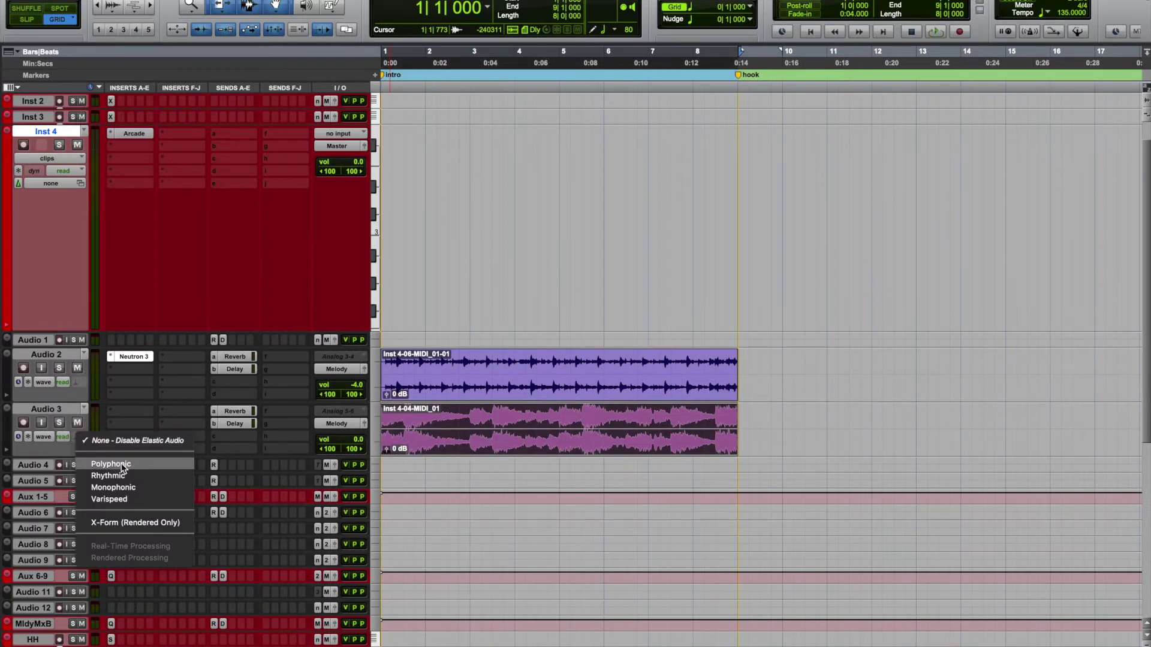
click(120, 465)
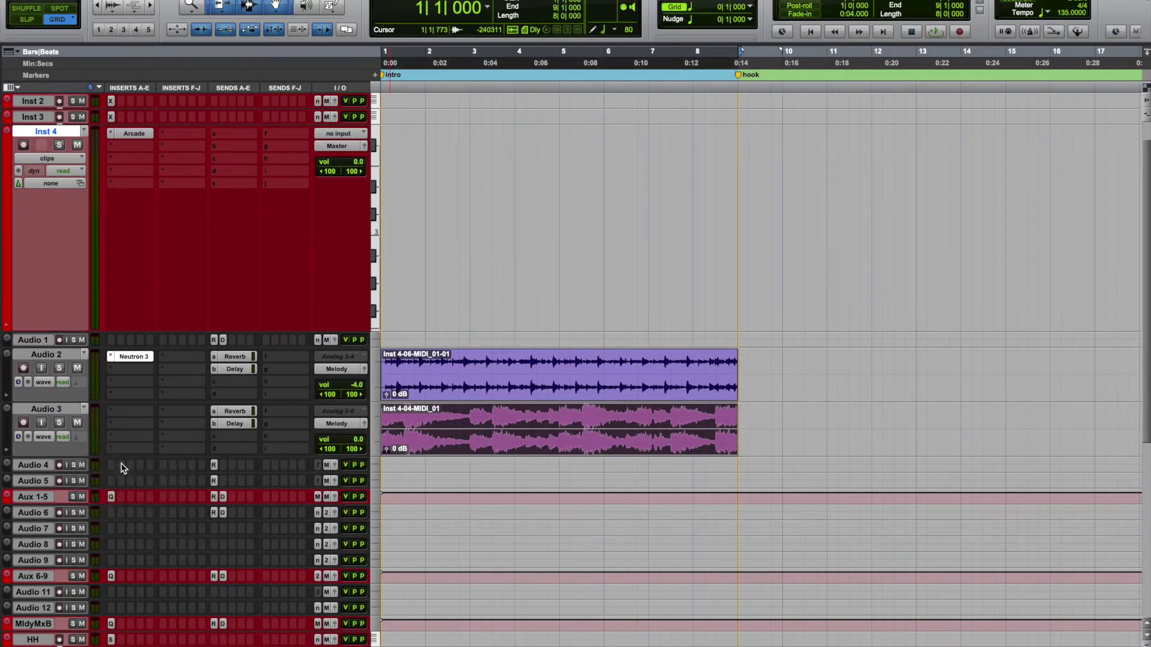
right_click(497, 424)
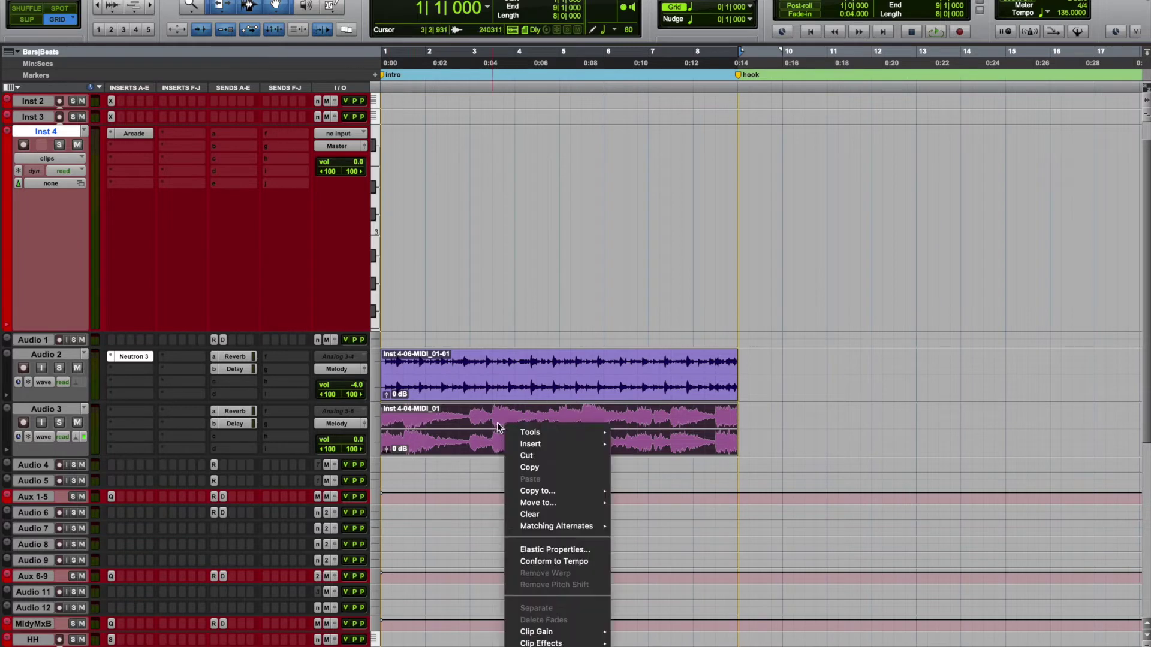
click(557, 549)
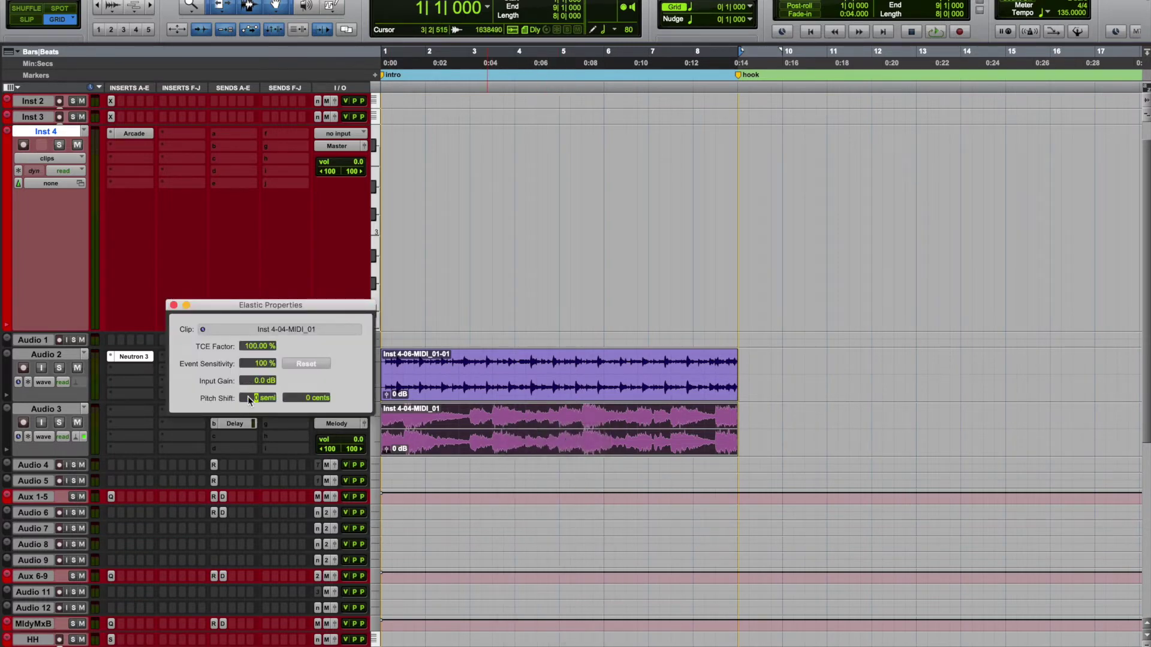
text(-5)
key(Return)
Audition the shifted clip, then reset its pitch shift to 0 semitones
key(space)
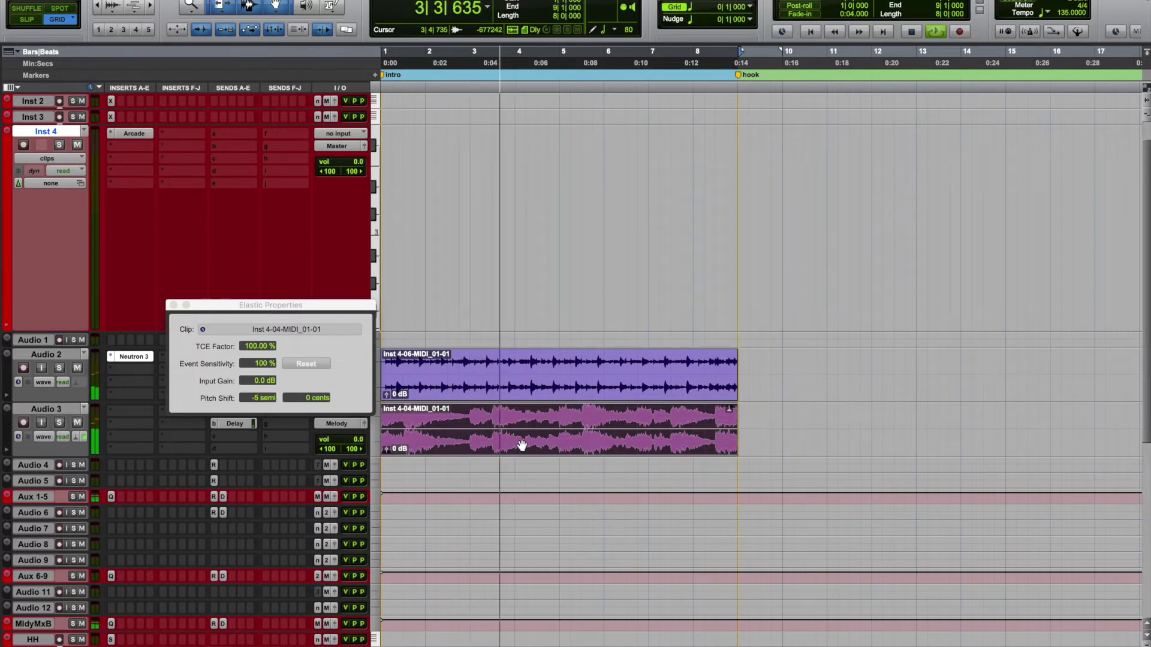
click(253, 398)
alt+click(253, 397)
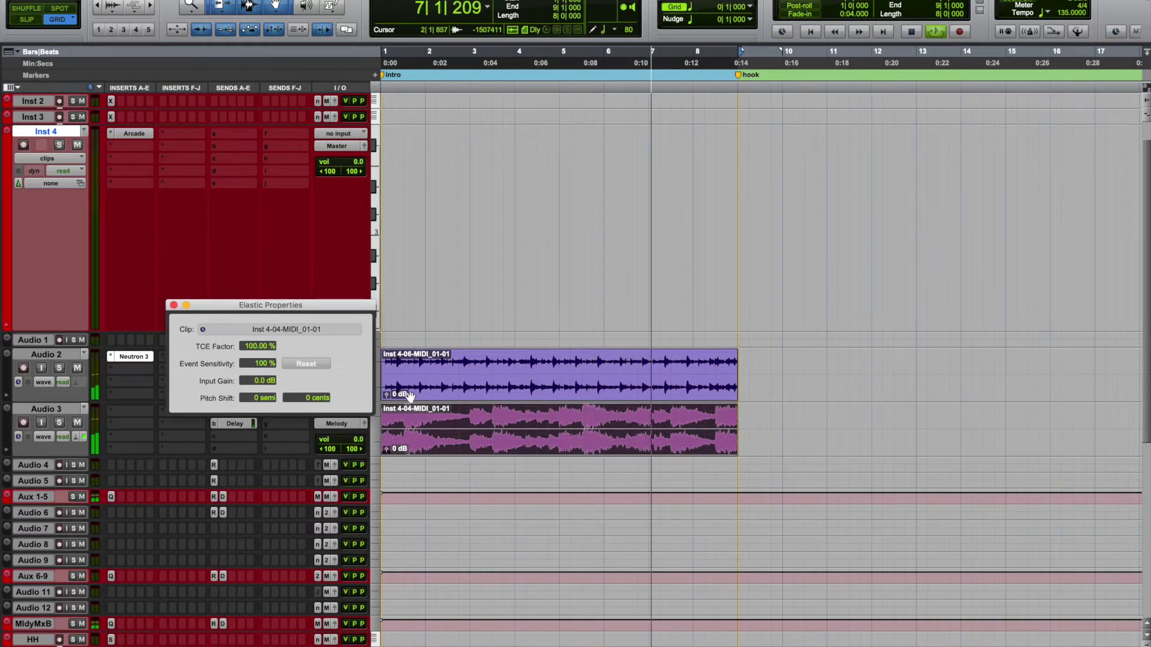
key(space)
Select the Inst 4-06 clip and set Audio 2's elastic audio to Polyphonic
click(501, 393)
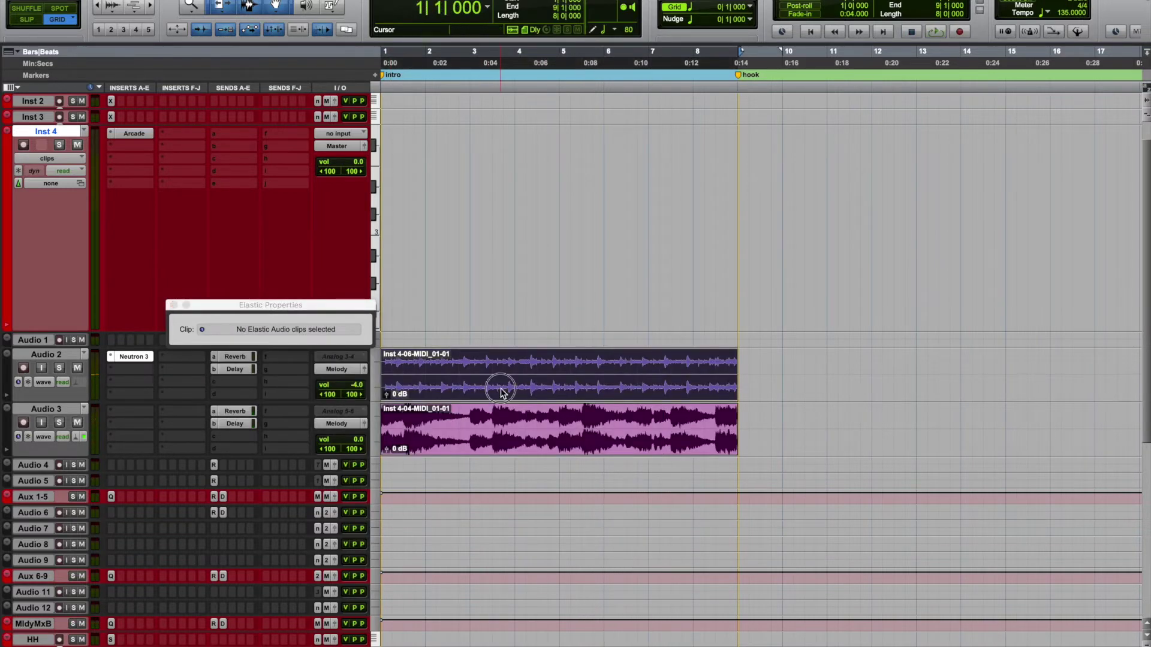
double_click(501, 394)
click(588, 379)
click(79, 382)
click(119, 410)
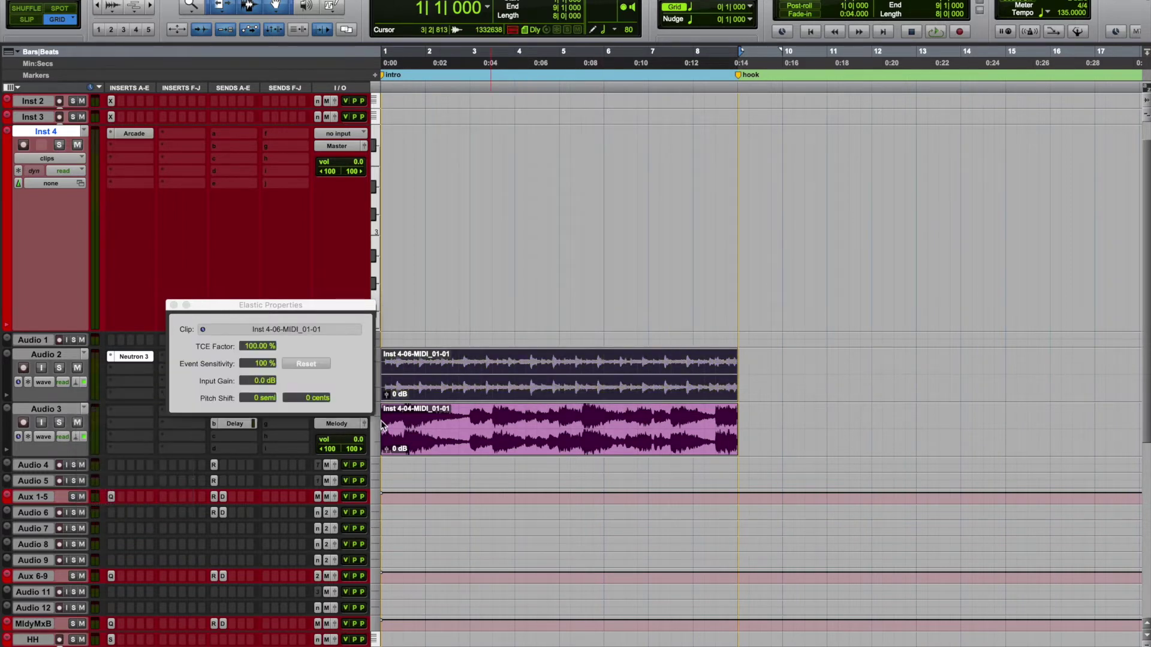
Edit the clip's pitch shift semitones and play back the clips to hear it
right_click(448, 388)
click(293, 399)
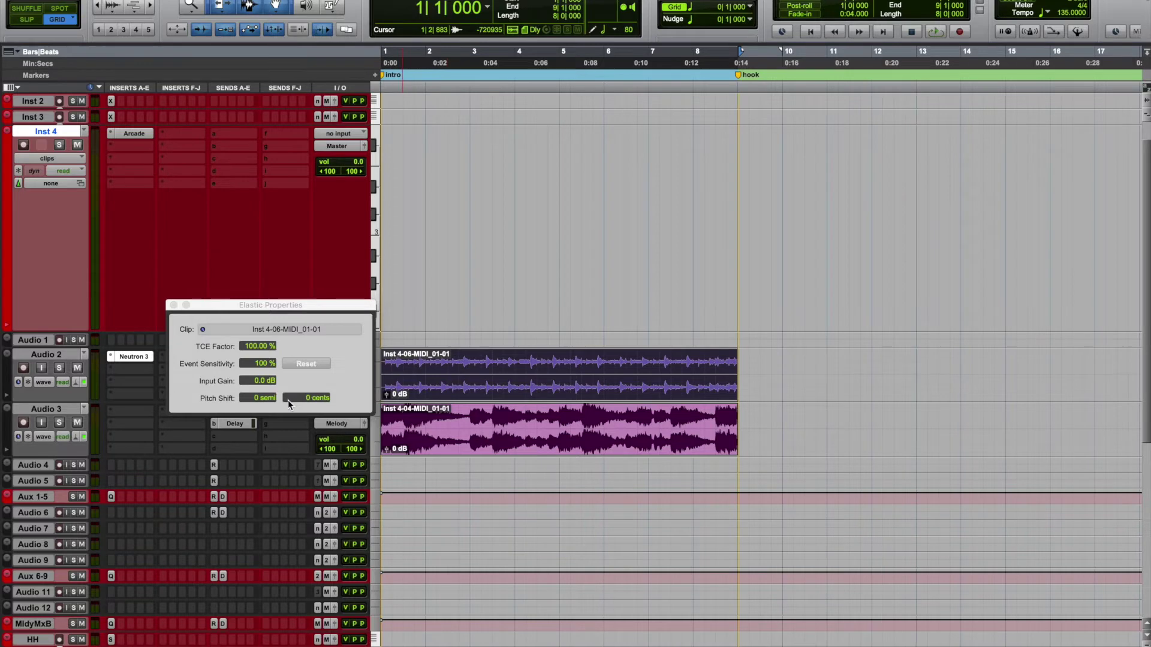
click(250, 400)
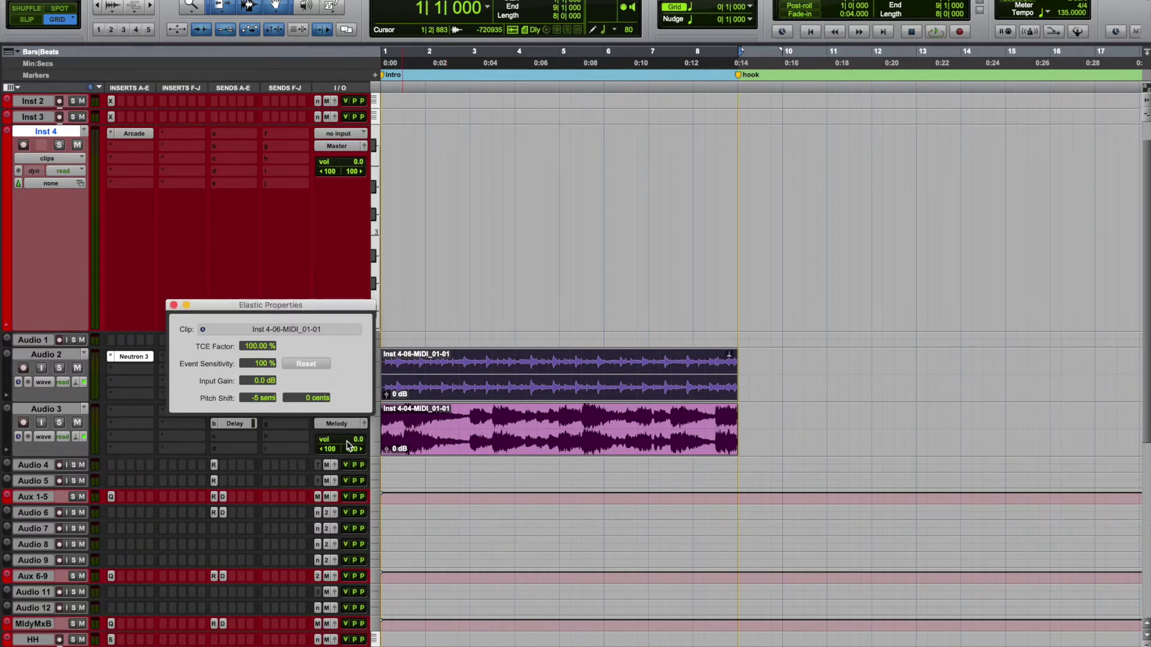
click(483, 441)
key(space)
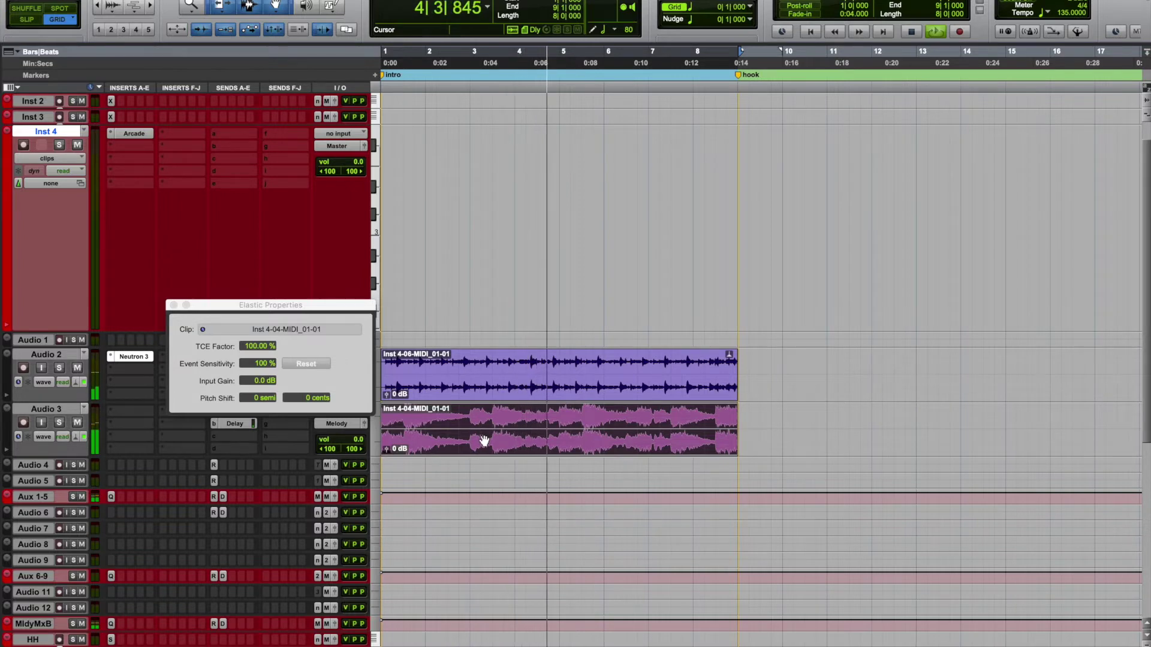
key(space)
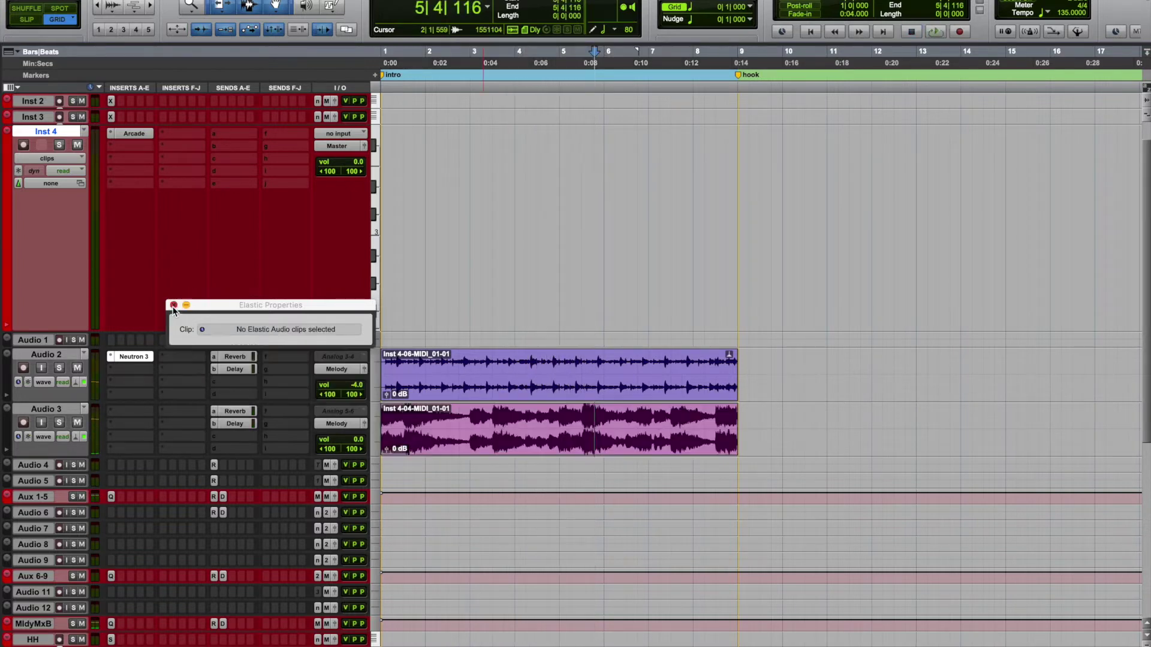
Close Elastic Properties, enlarge the Audio 1 track, and open Arcade on Inst 4 showing the macros
click(171, 305)
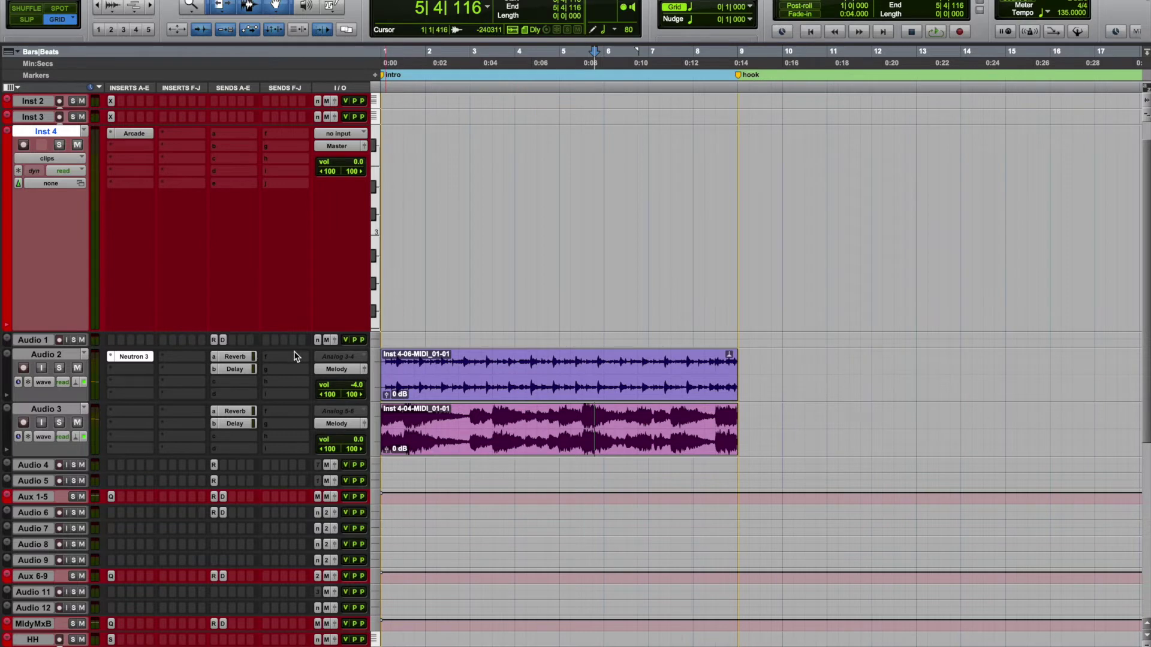
drag(293, 346, 292, 397)
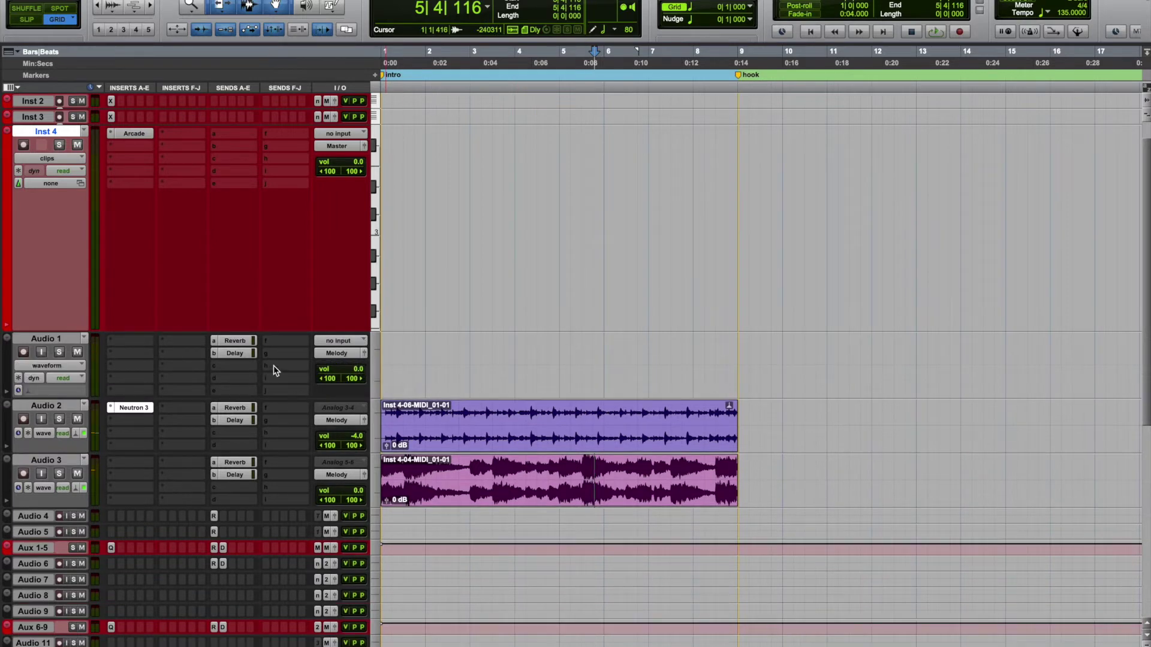
click(141, 134)
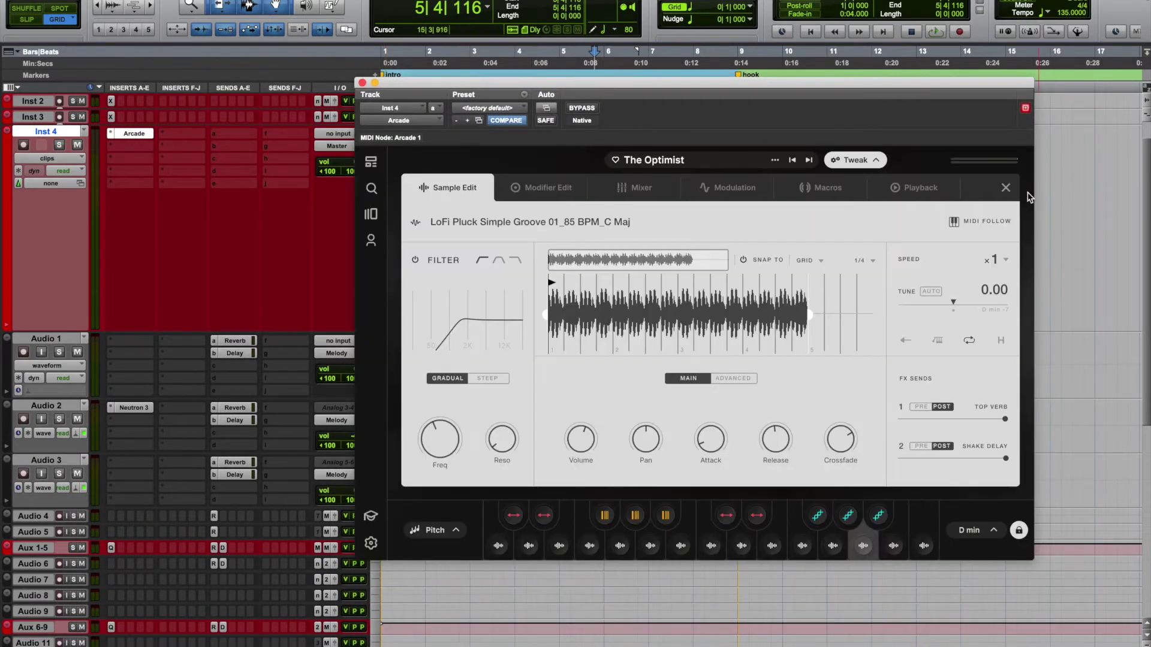
click(1006, 190)
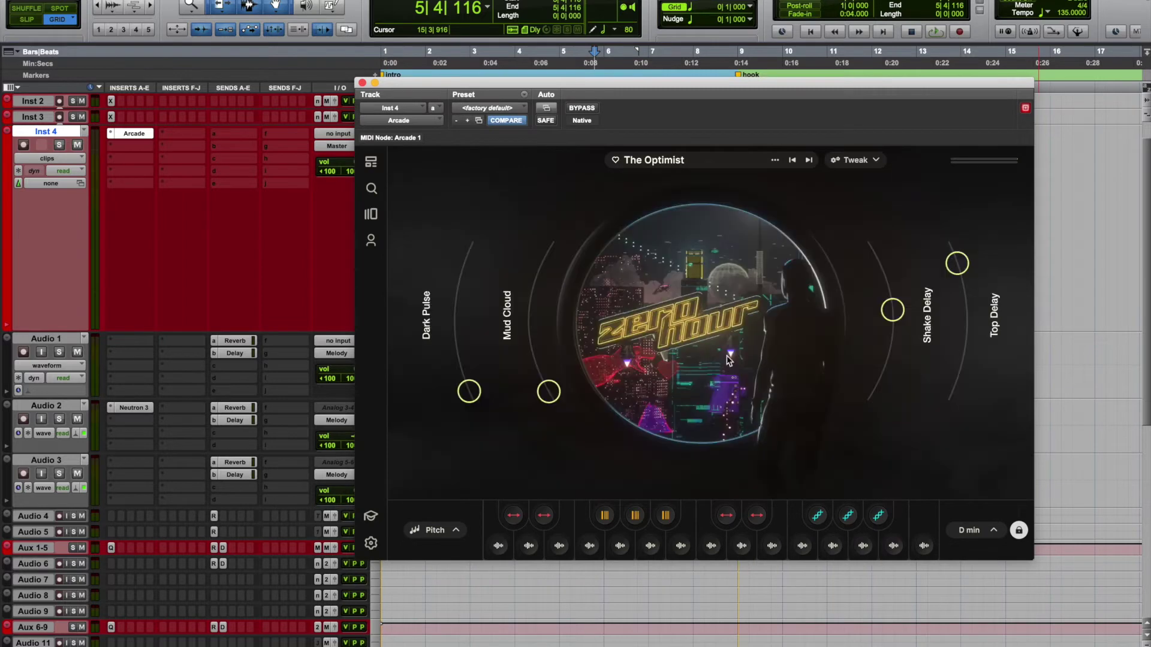
Audition Arcade's key pads, check the D min session key, and open the LoFi Pluck sample editor
mouse_move(864, 545)
click(893, 546)
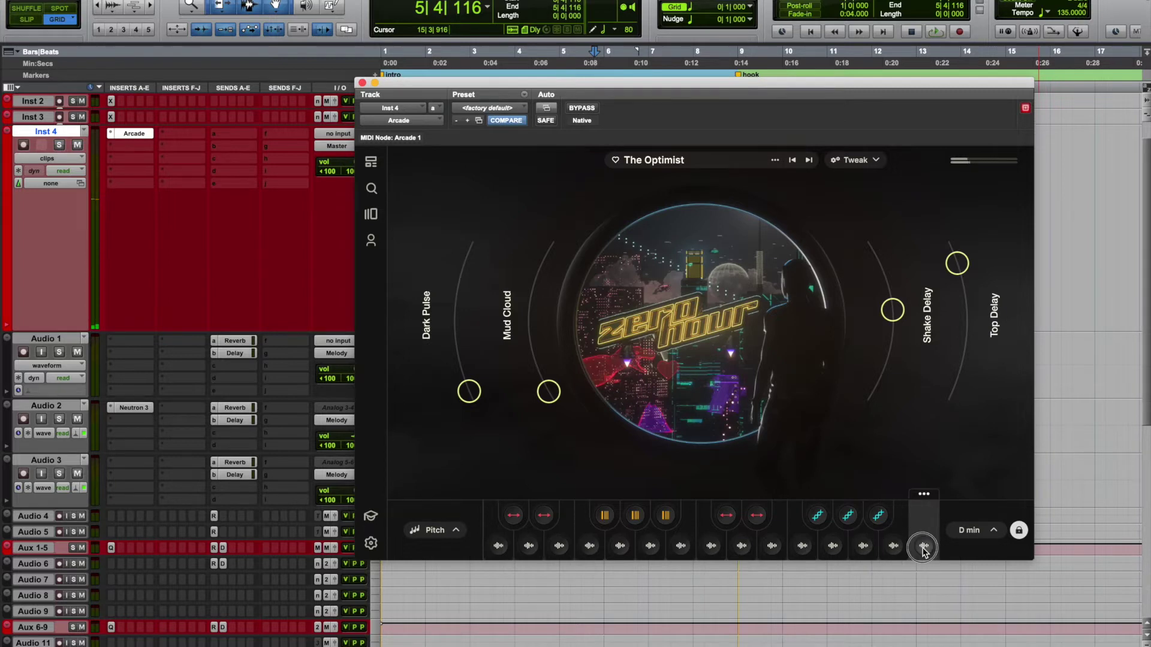
click(922, 547)
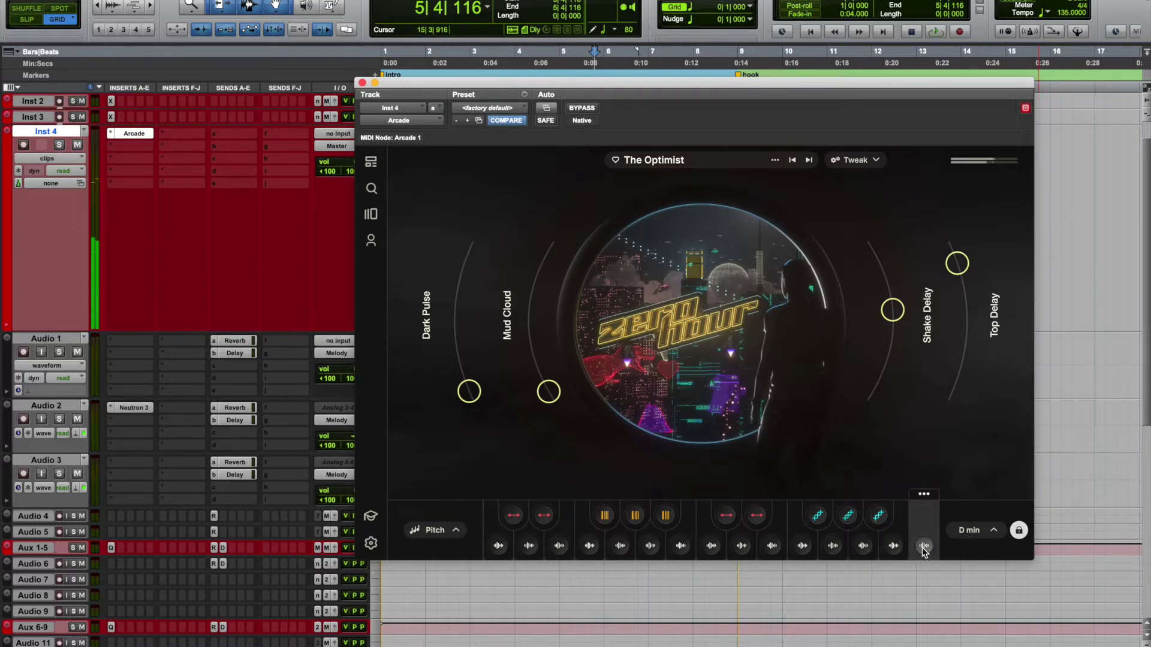
click(993, 531)
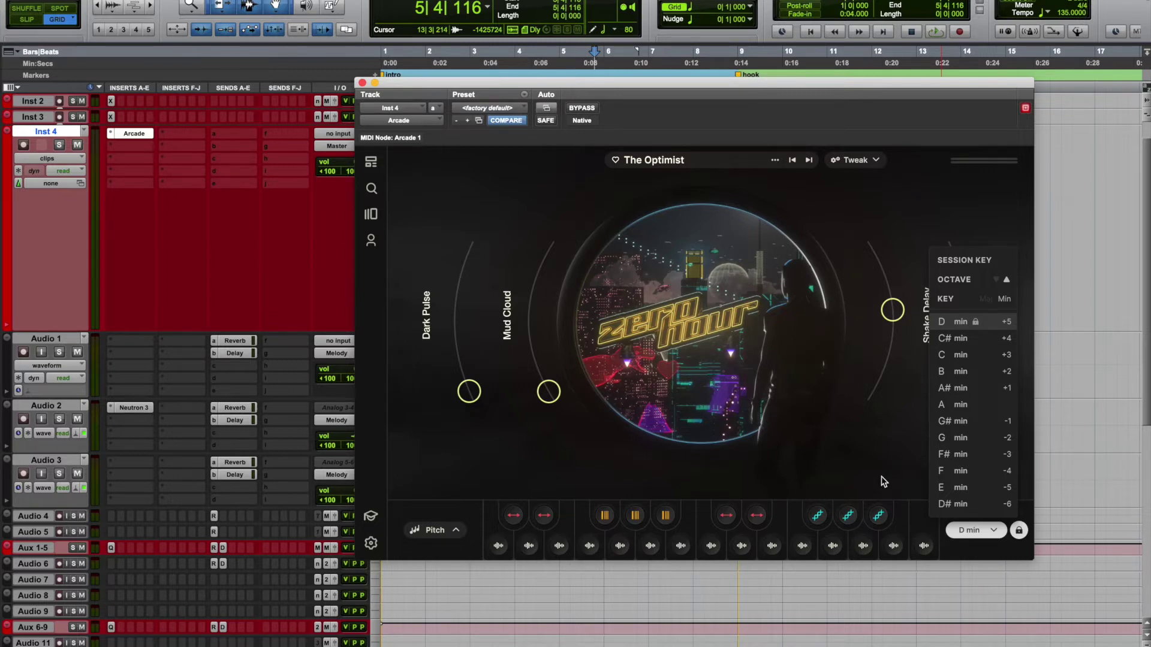
click(923, 546)
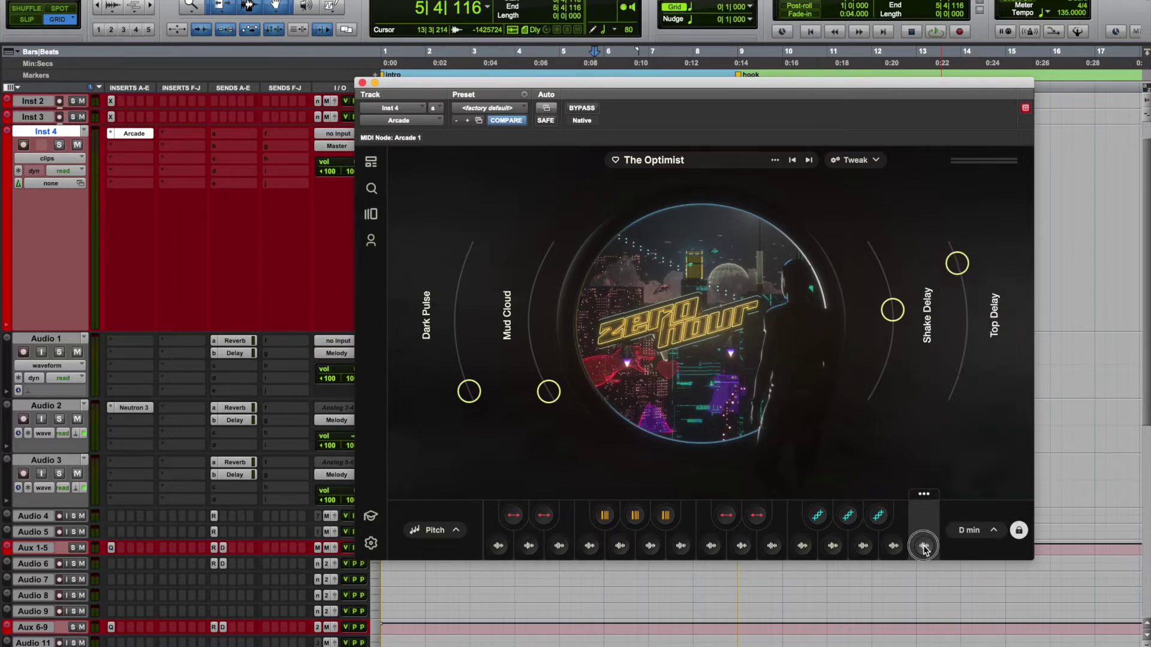
click(891, 548)
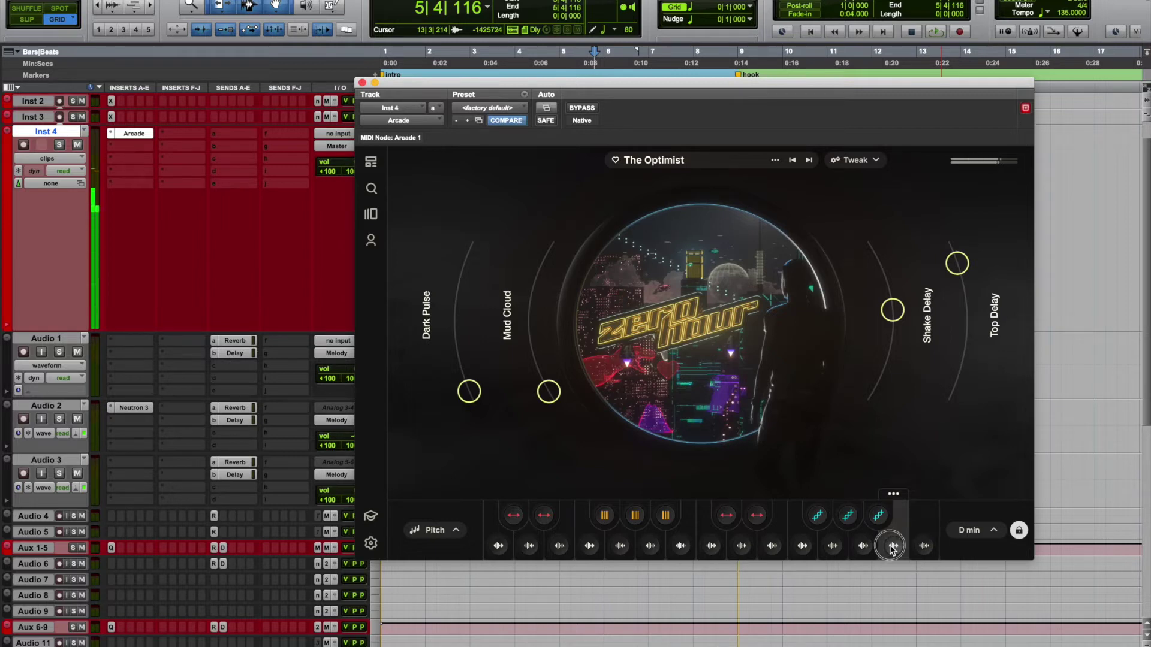
click(857, 161)
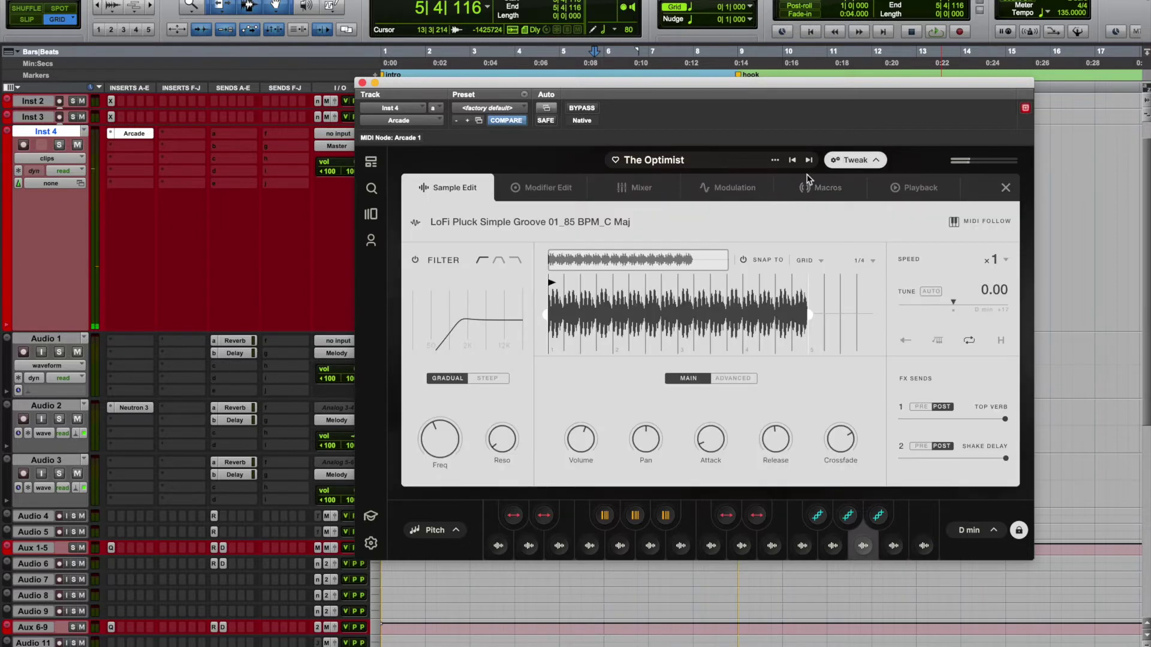
Switch Arcade to its Playback settings, audition the last two key pads, and check the session key choices
click(938, 184)
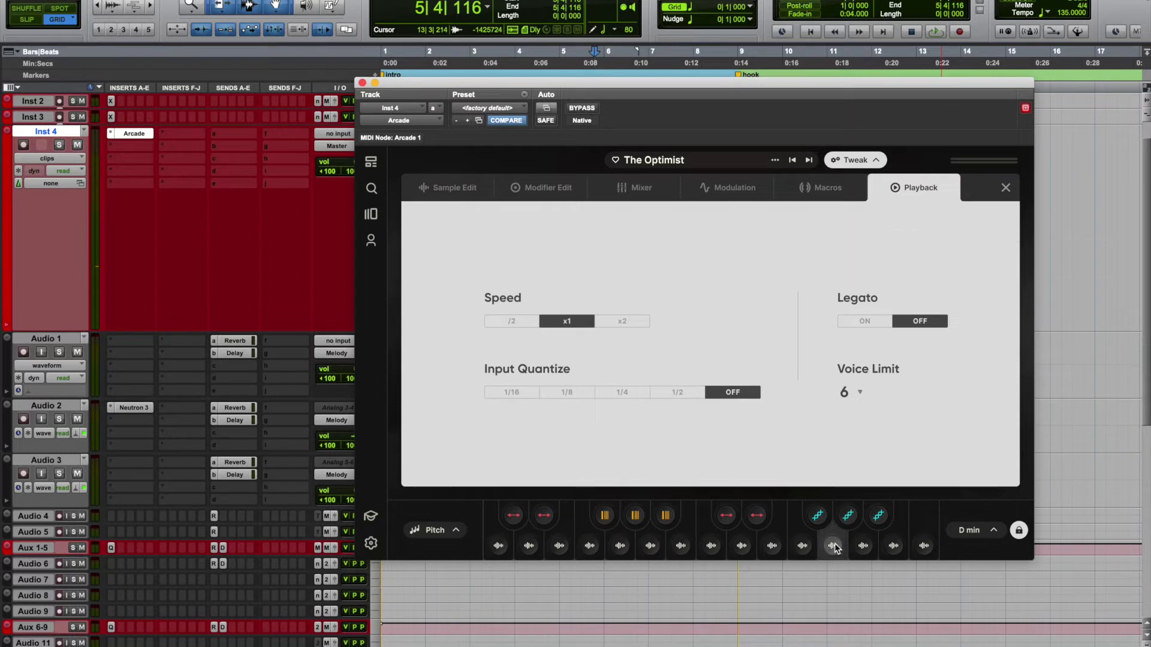
click(922, 546)
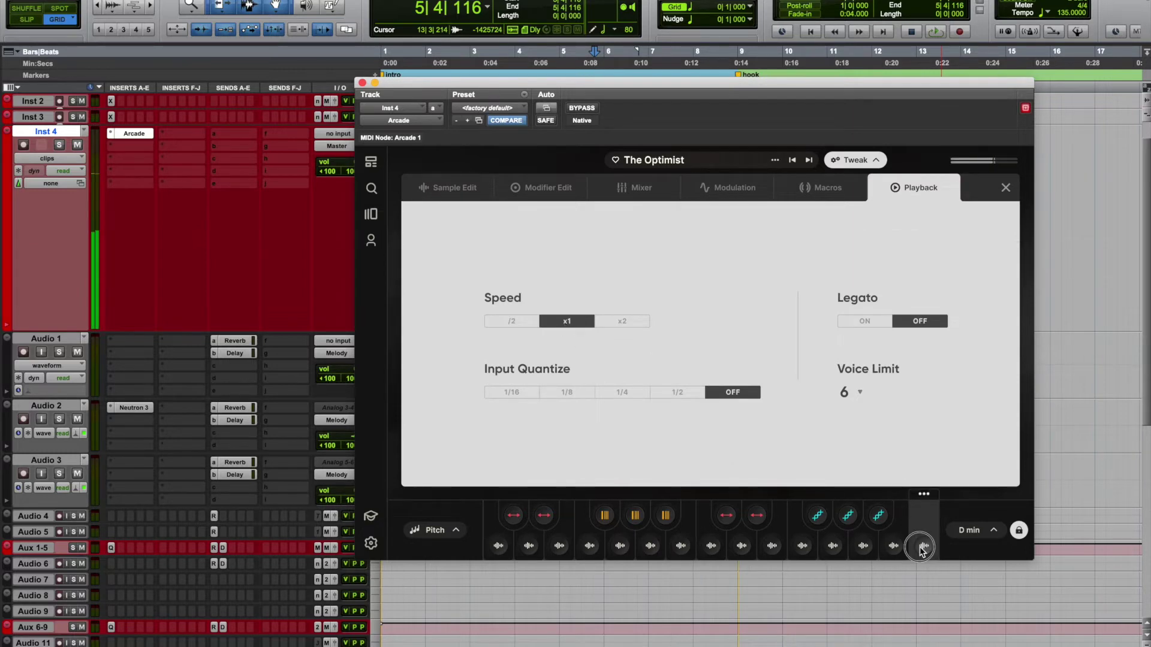
click(894, 547)
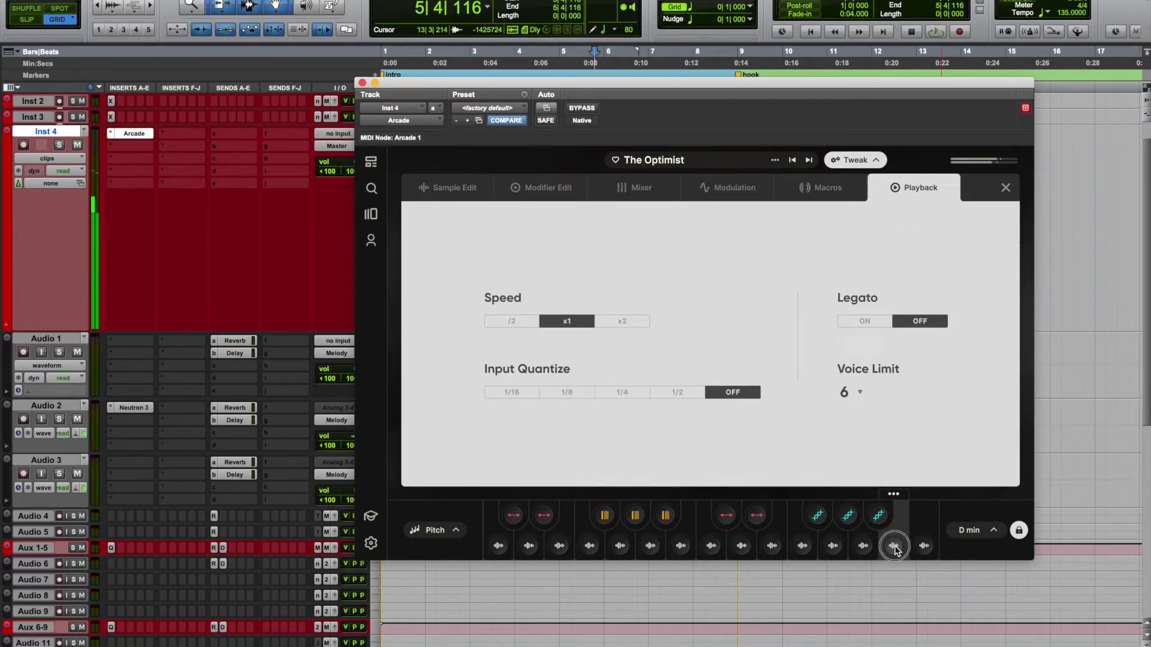
click(967, 532)
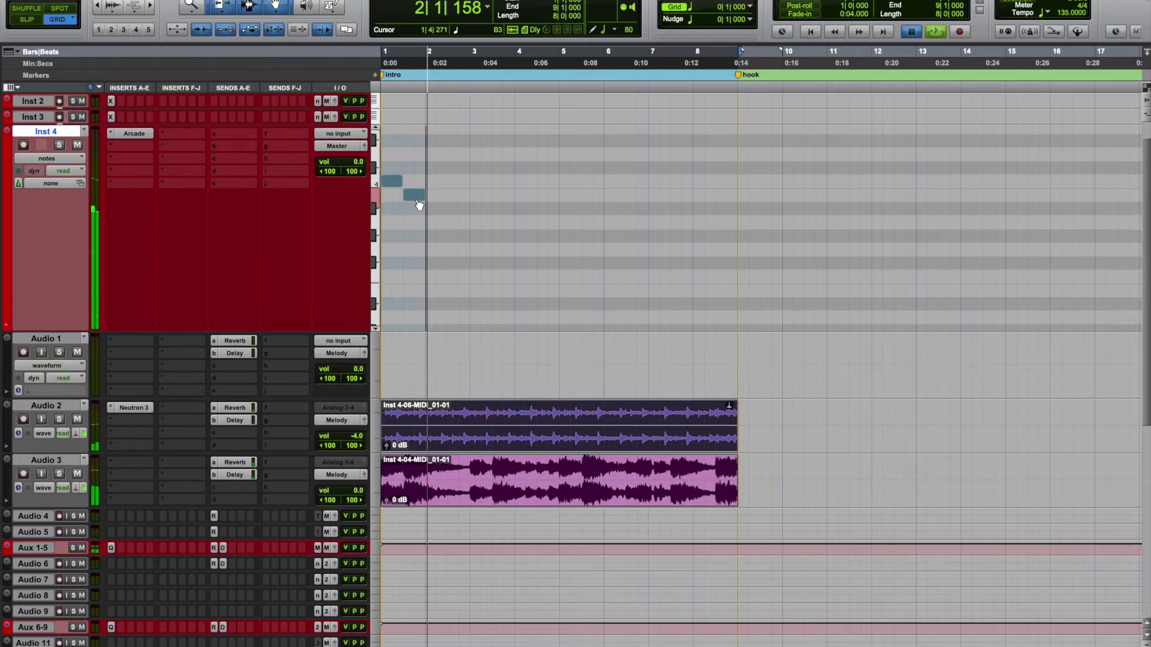
Move the second Inst 4 MIDI note to bar 2 and audition it
key(space)
drag(412, 193, 437, 196)
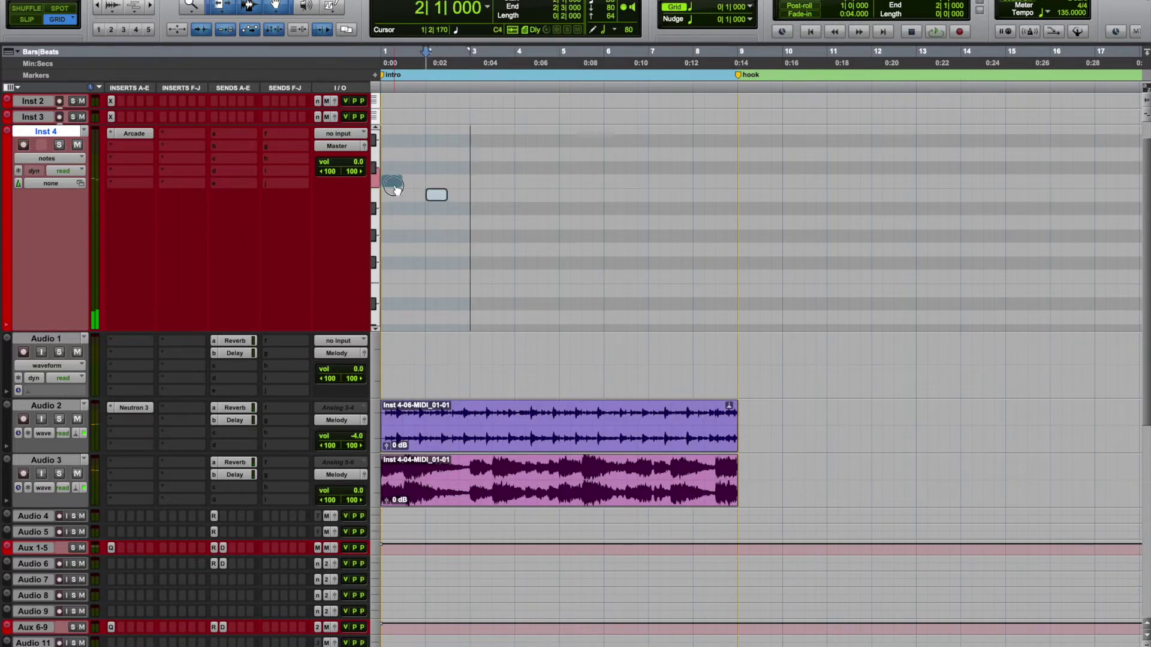
click(395, 185)
click(451, 447)
key(space)
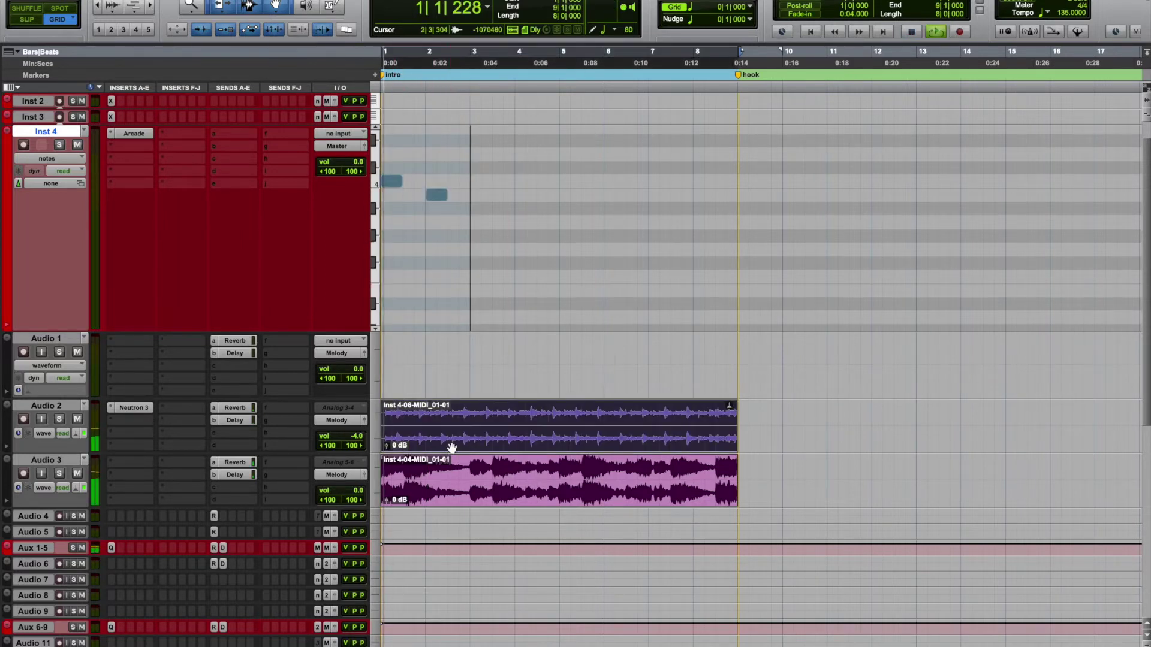
key(space)
Draw a new Inst 4 note from bar 2 to bar 3 and audition from bar 1
click(417, 183)
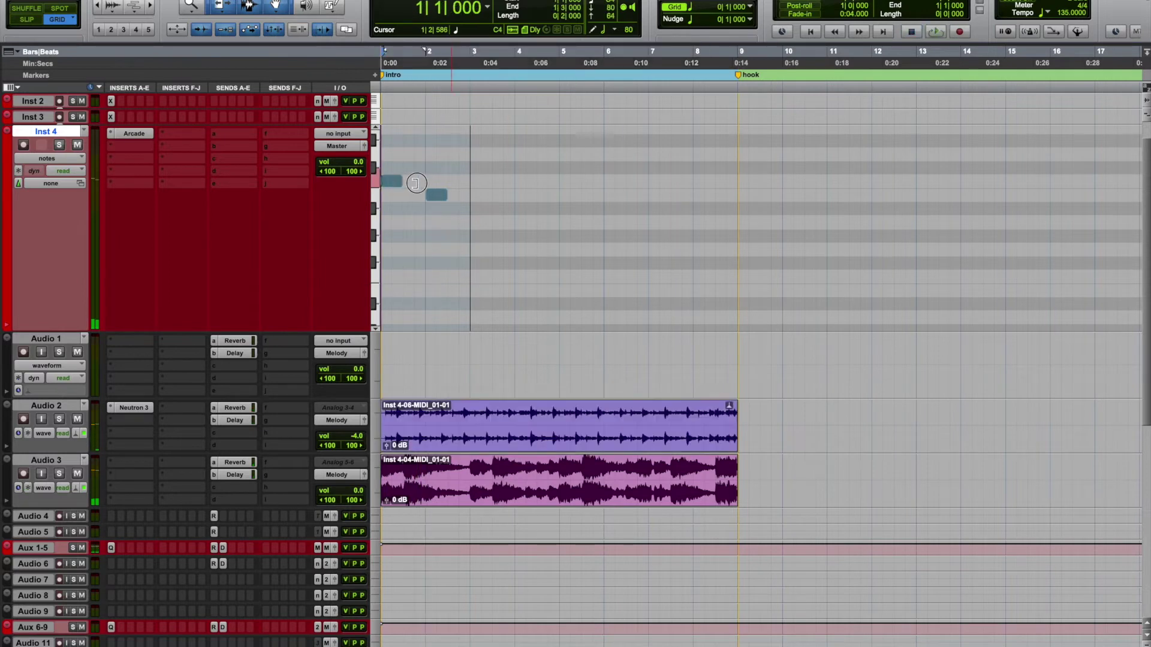
drag(442, 196, 471, 195)
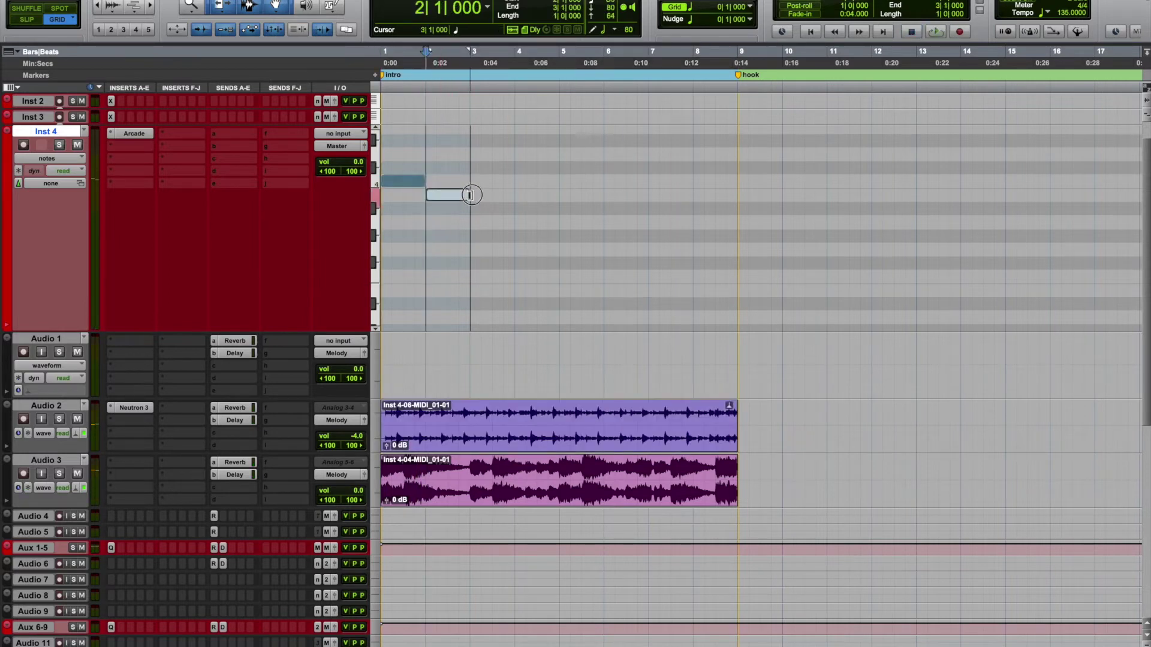
click(477, 436)
key(space)
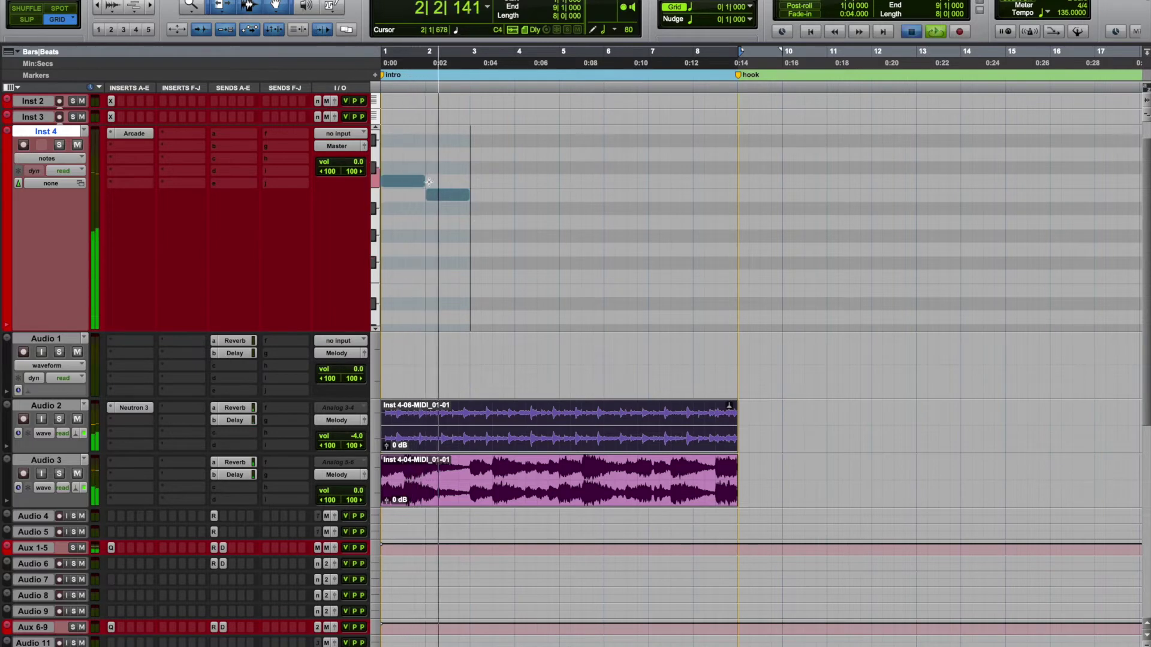
click(412, 181)
click(495, 441)
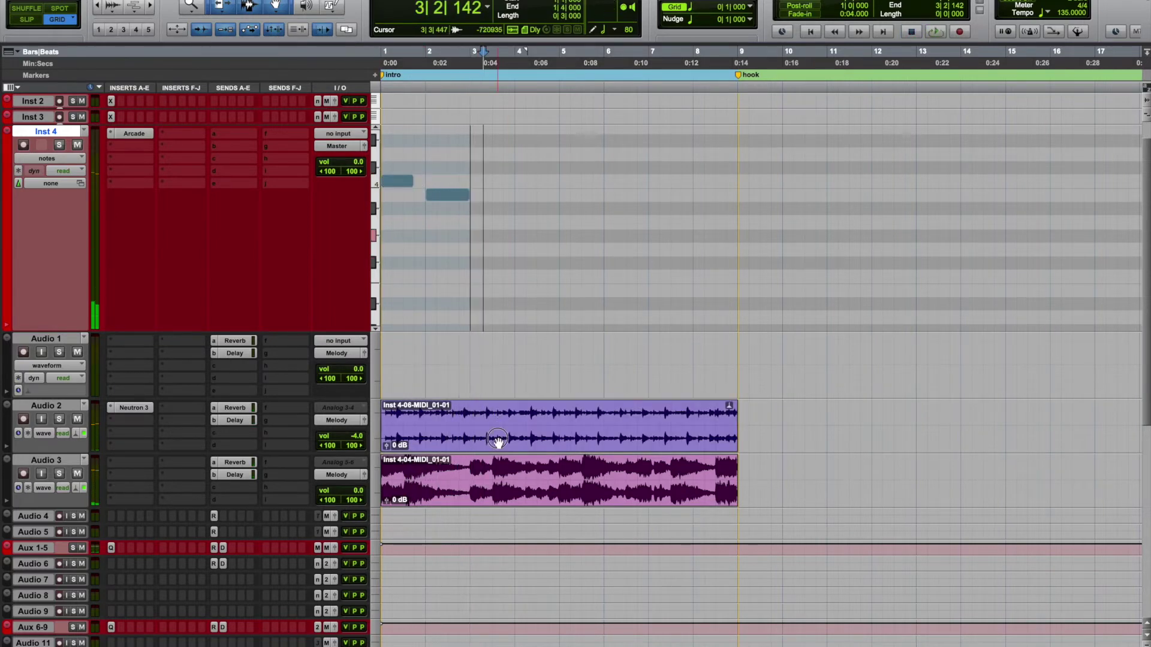
key(space)
key(space)
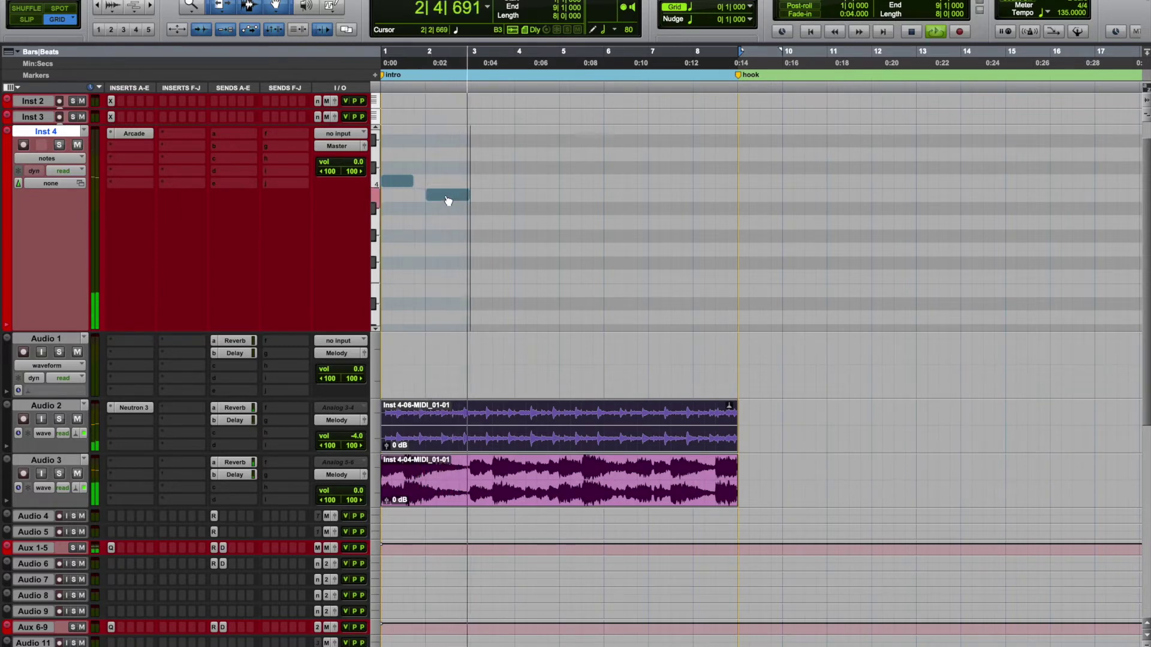
key(space)
Move the second note to bar 3, loop playback, and reopen Arcade
drag(438, 195, 487, 181)
key(space)
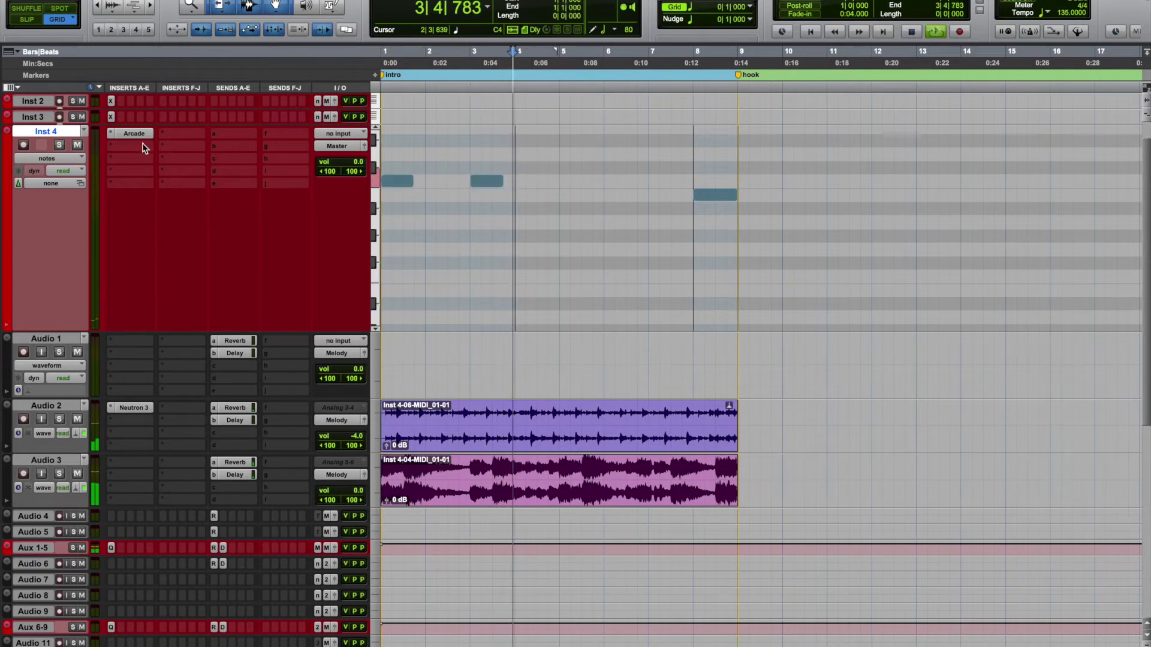
click(134, 133)
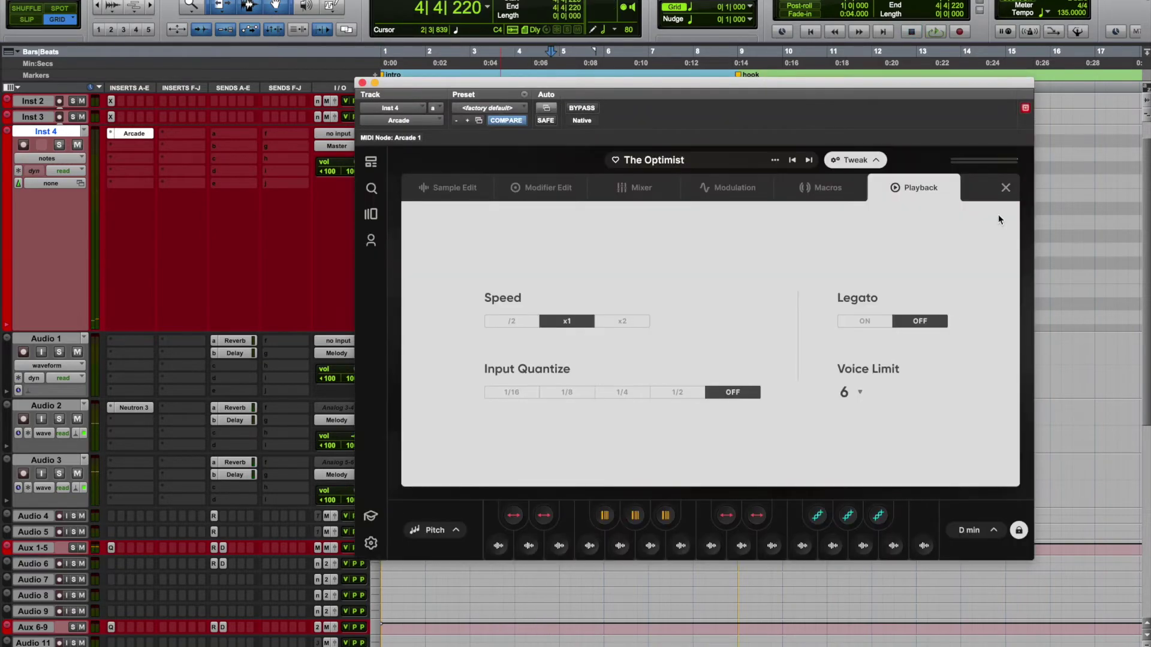
Shift the second Inst 4 note to bar 4, stretch a note to bar 7, and audition
click(1003, 187)
click(923, 546)
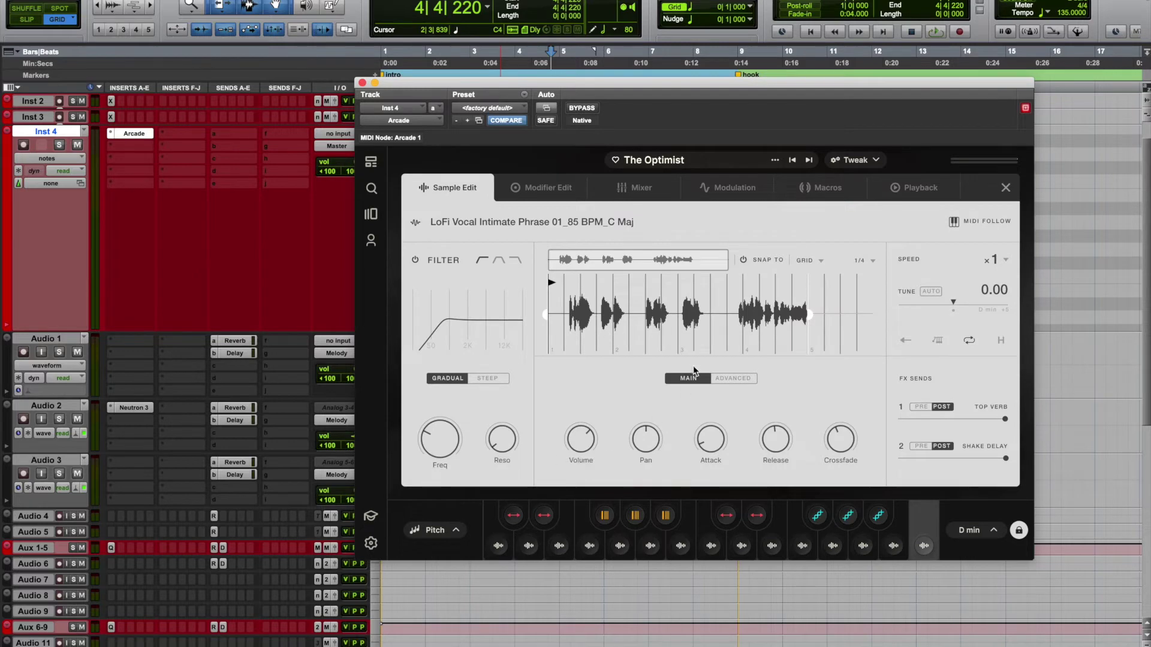
drag(568, 312, 490, 500)
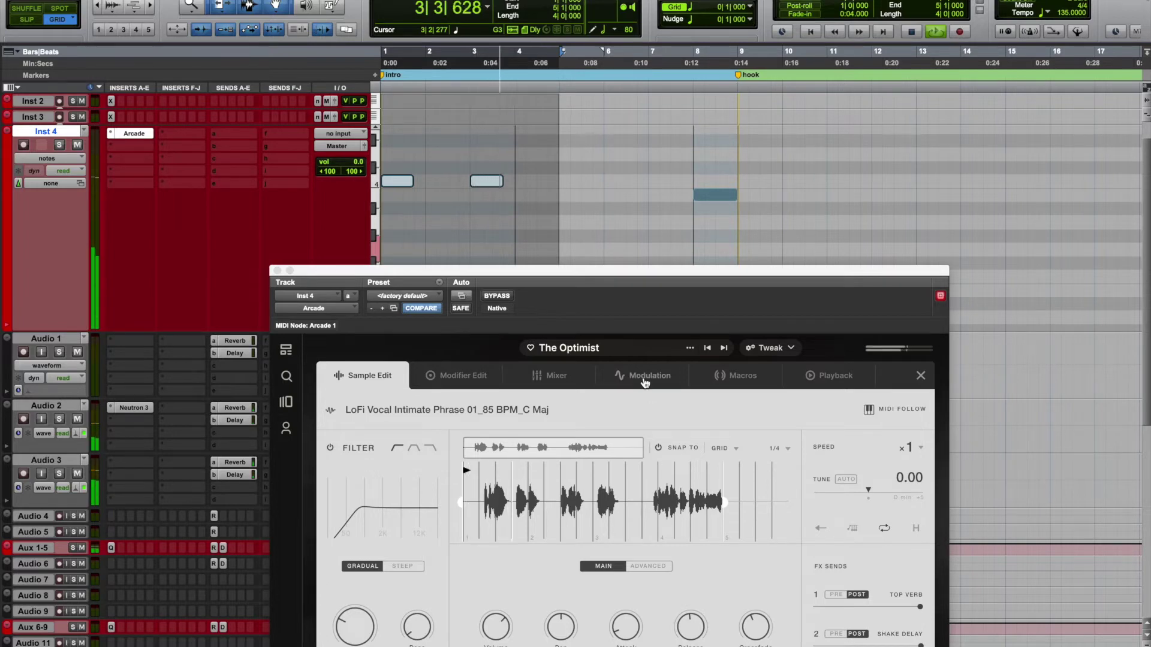
click(469, 197)
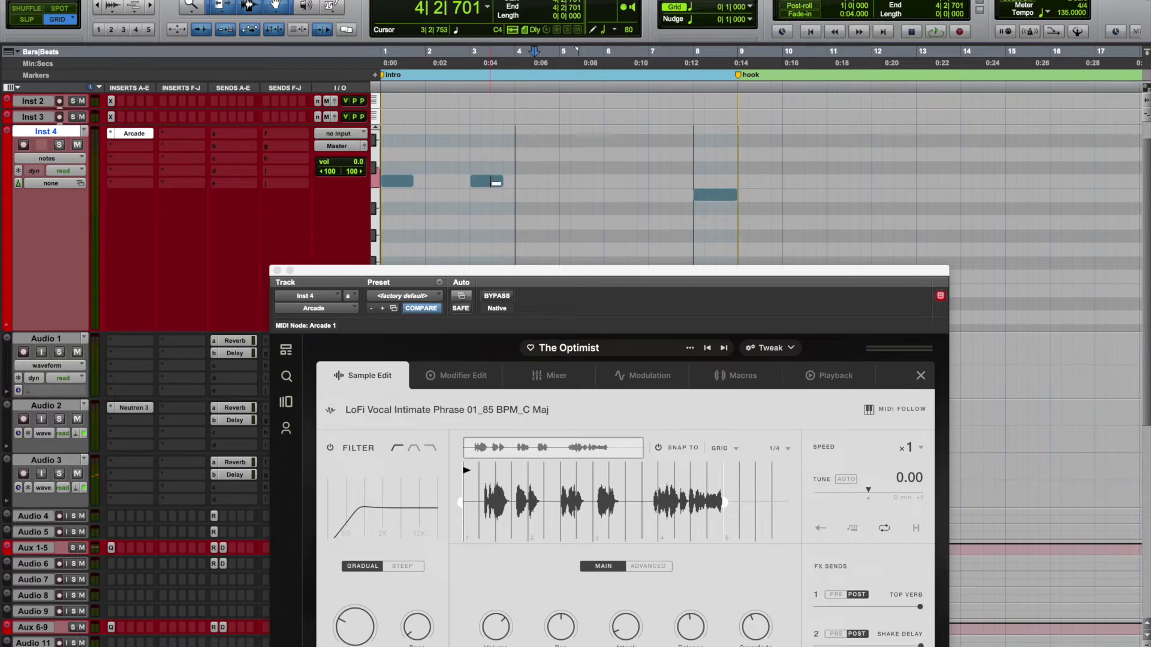
drag(486, 182, 550, 181)
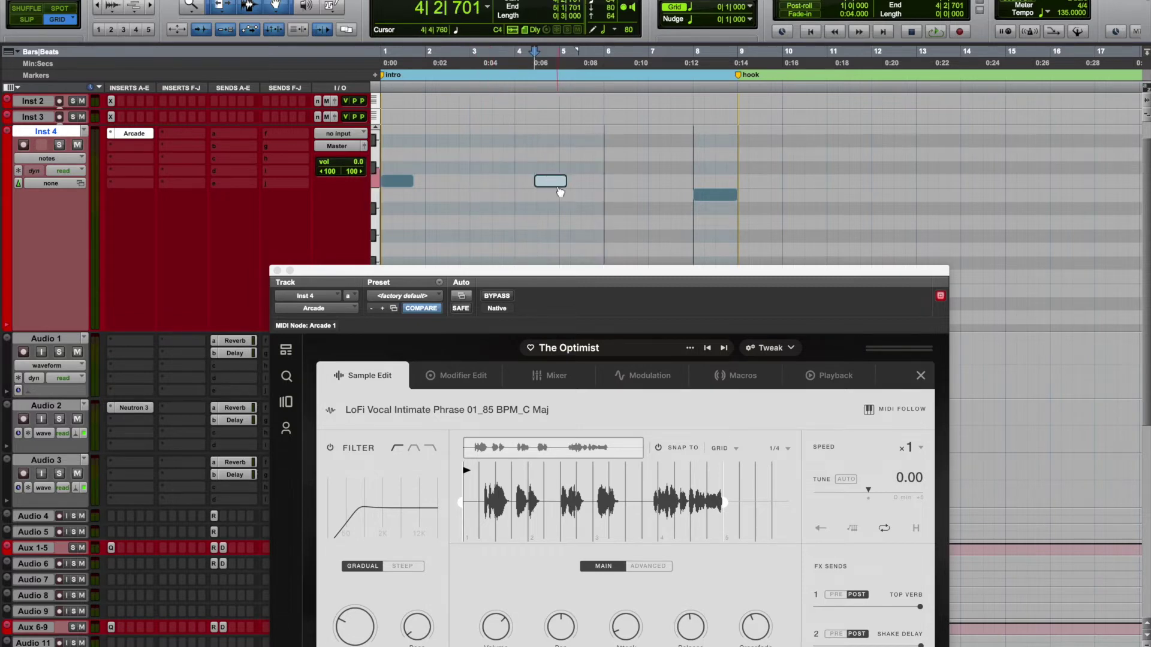
drag(407, 179, 647, 183)
key(space)
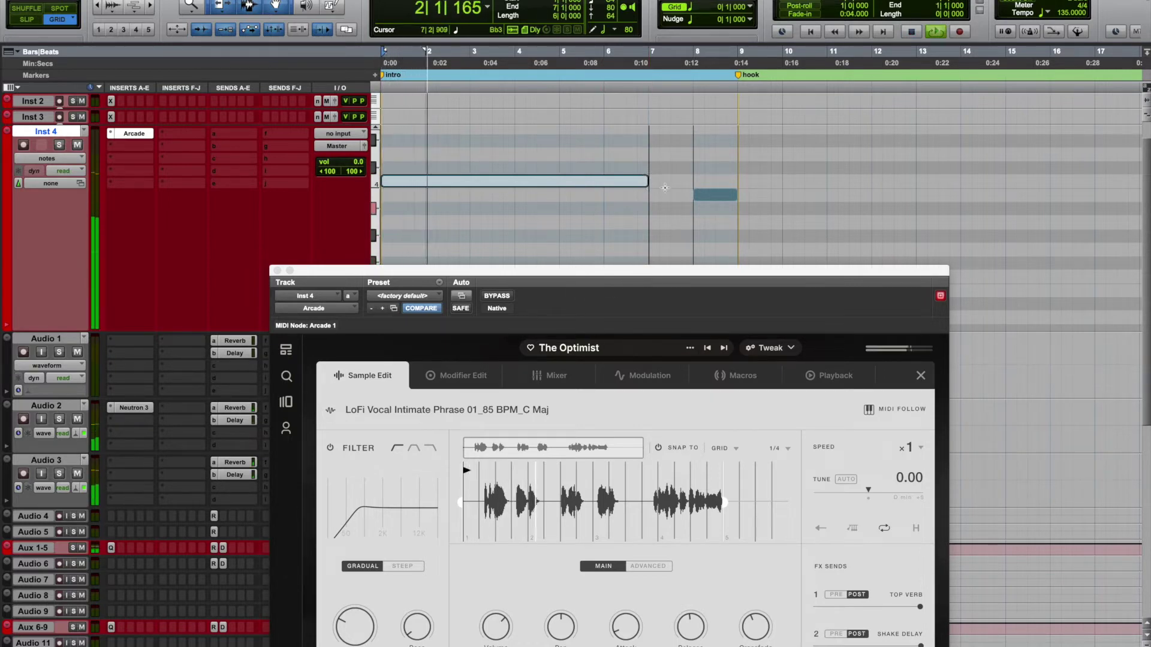
Extend the note to bar 9, trim the long note back to a short hit, and audition
drag(648, 178, 737, 180)
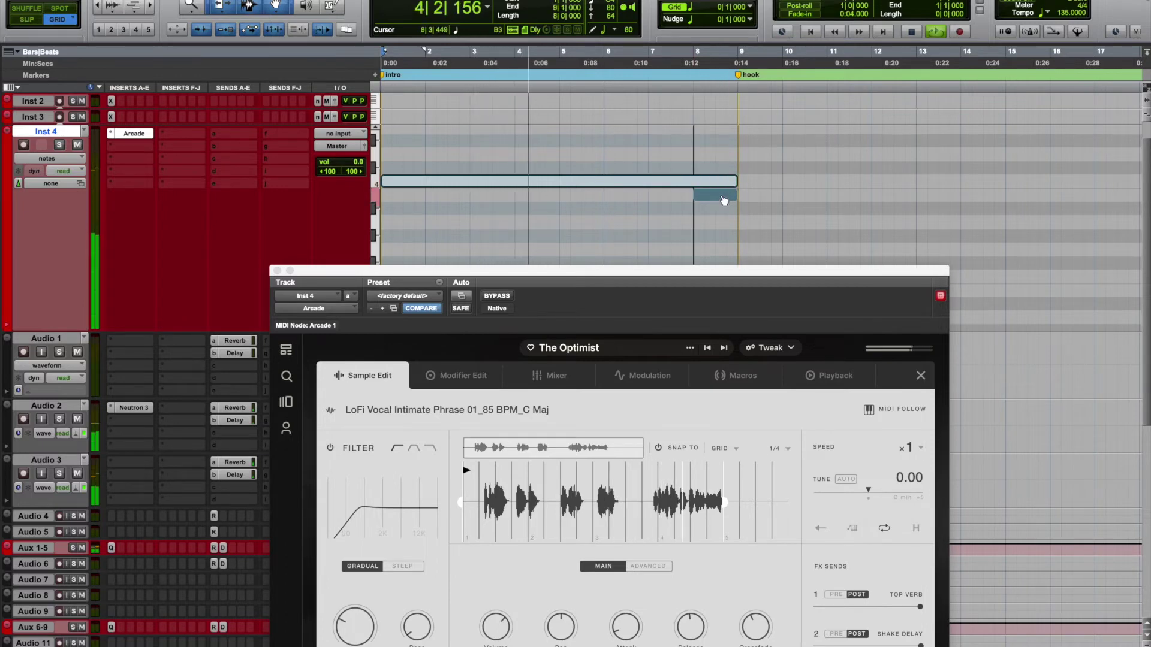
click(724, 205)
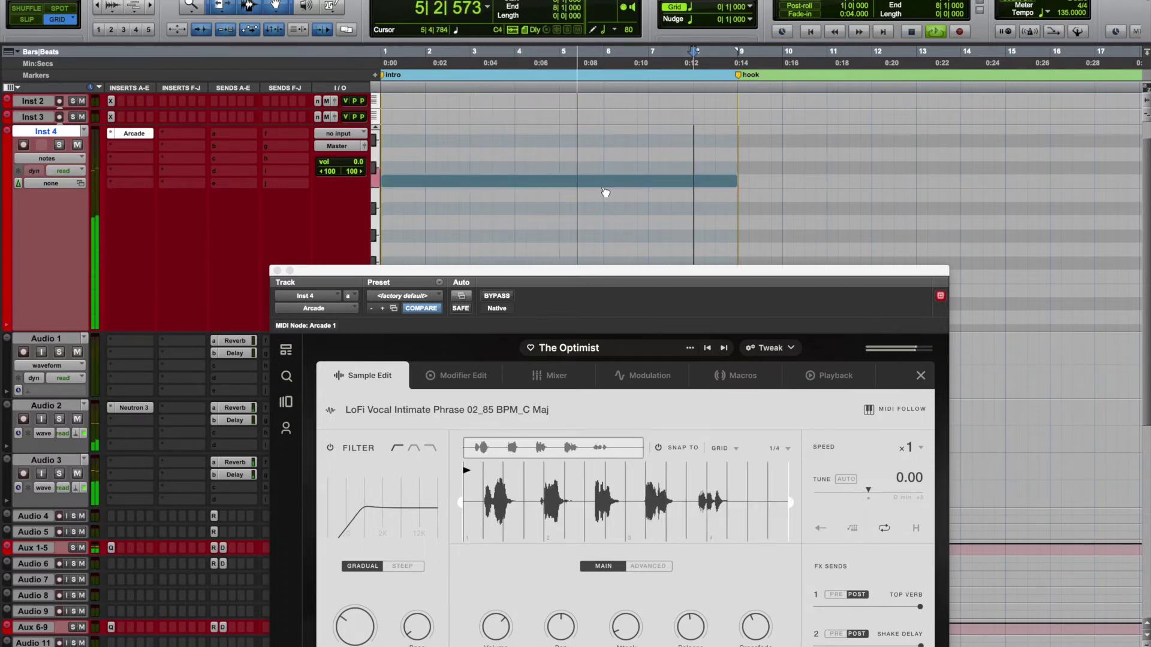
drag(665, 275, 715, 418)
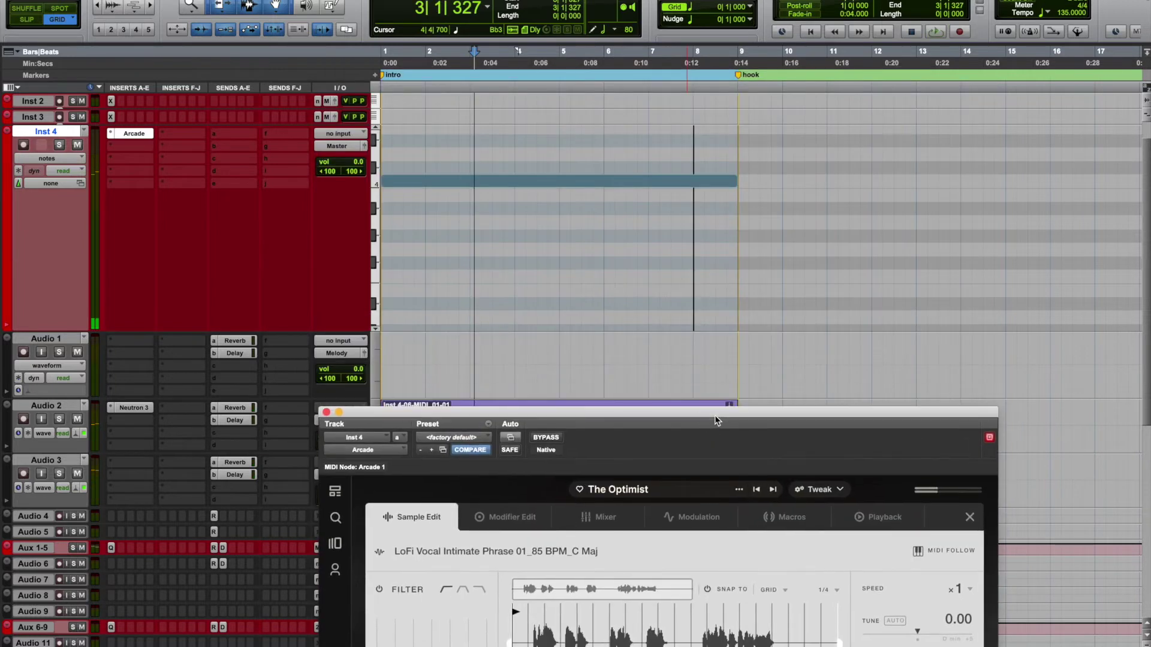
drag(672, 181, 452, 187)
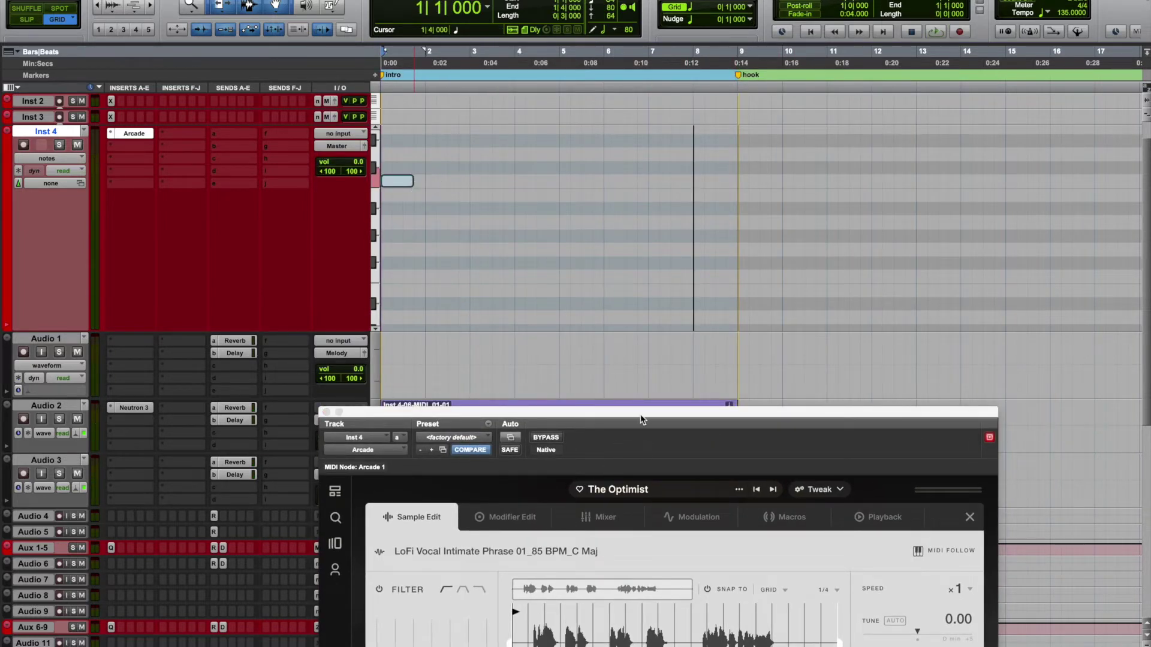
drag(645, 414, 644, 229)
key(space)
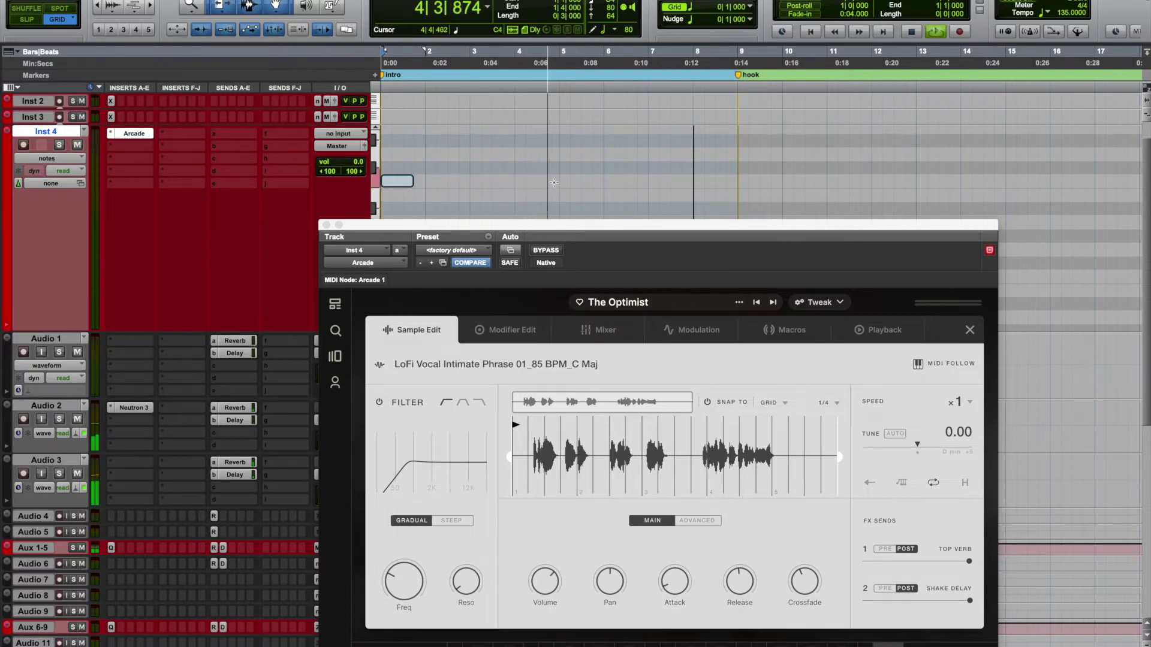
drag(558, 223, 496, 230)
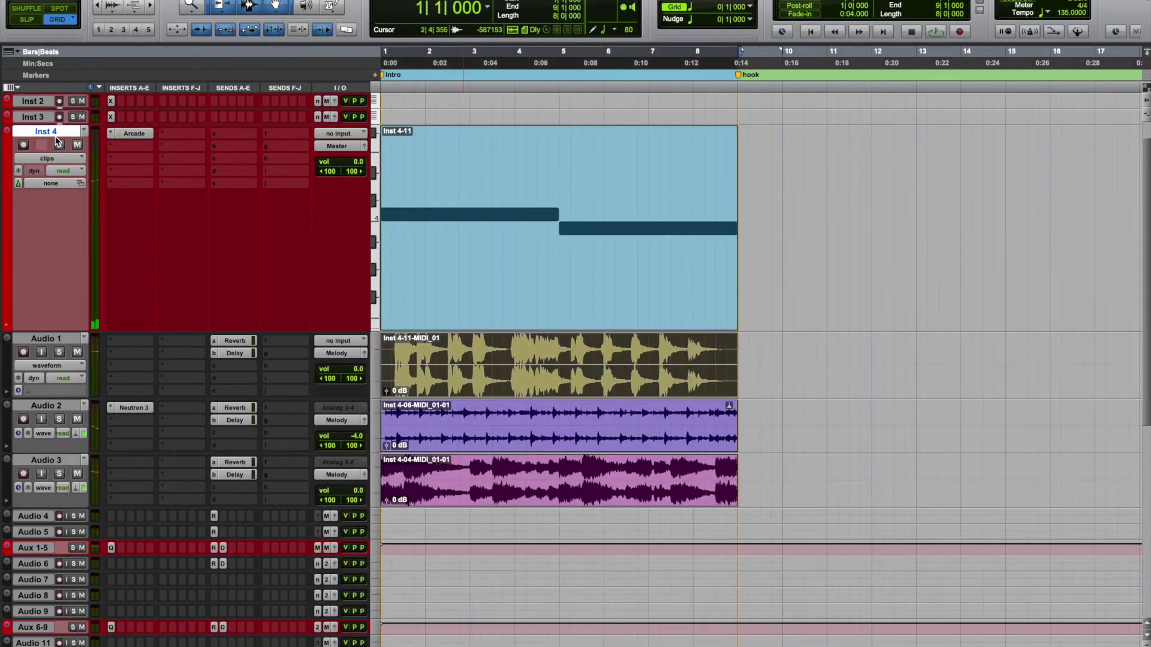
Mute the Inst 4-11 MIDI clip with Cmd+M and play back the printed vocal audio clip
right_click(55, 136)
click(316, 307)
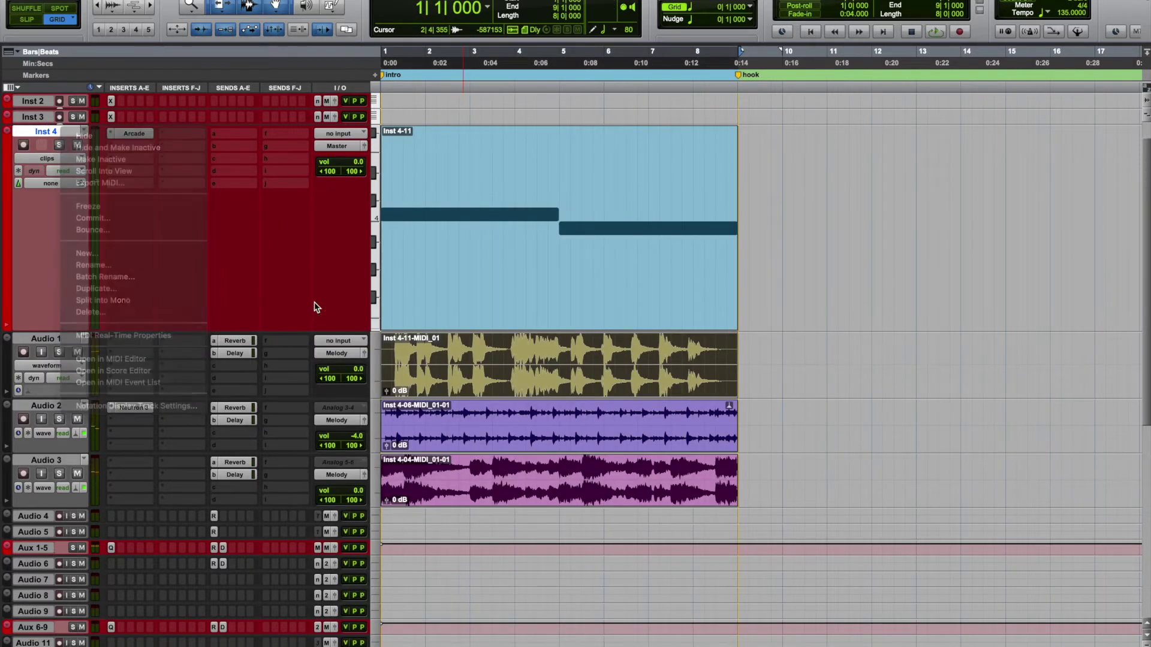
click(461, 283)
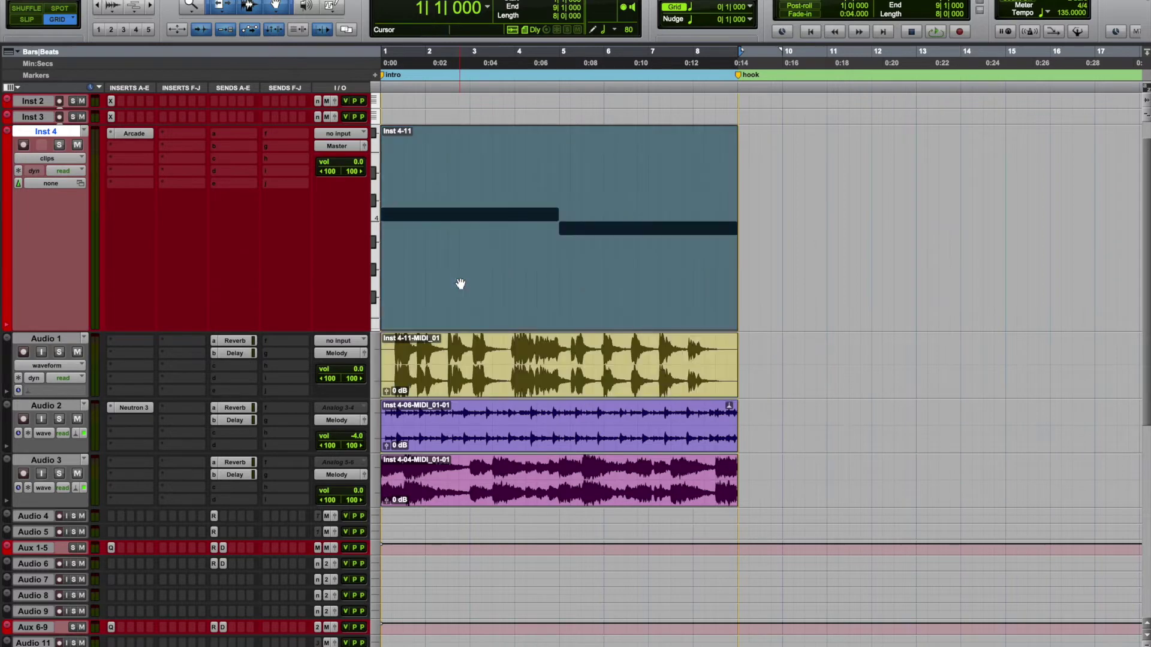
key(super+m)
click(505, 395)
key(space)
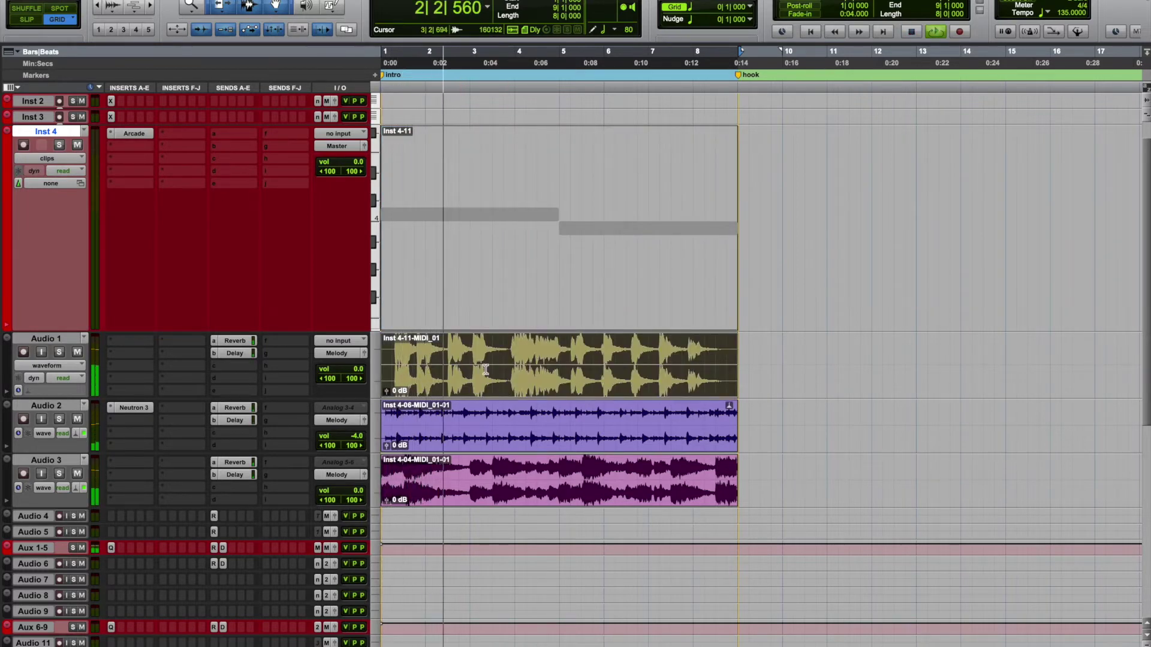
key(super+bracketright)
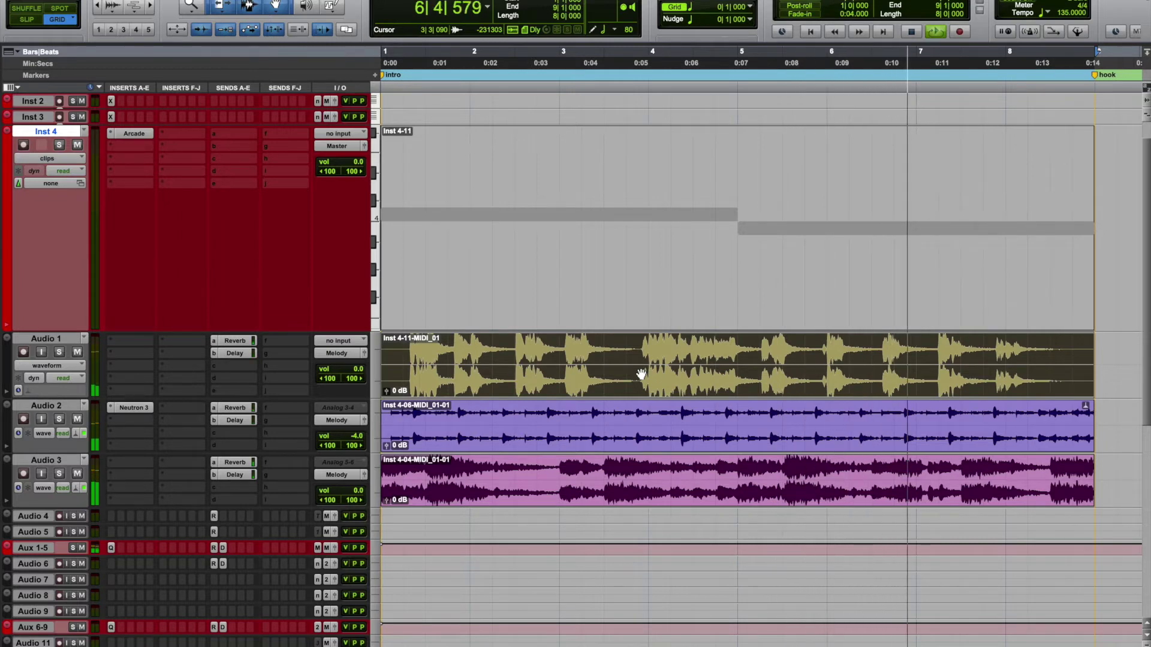
key(space)
click(624, 326)
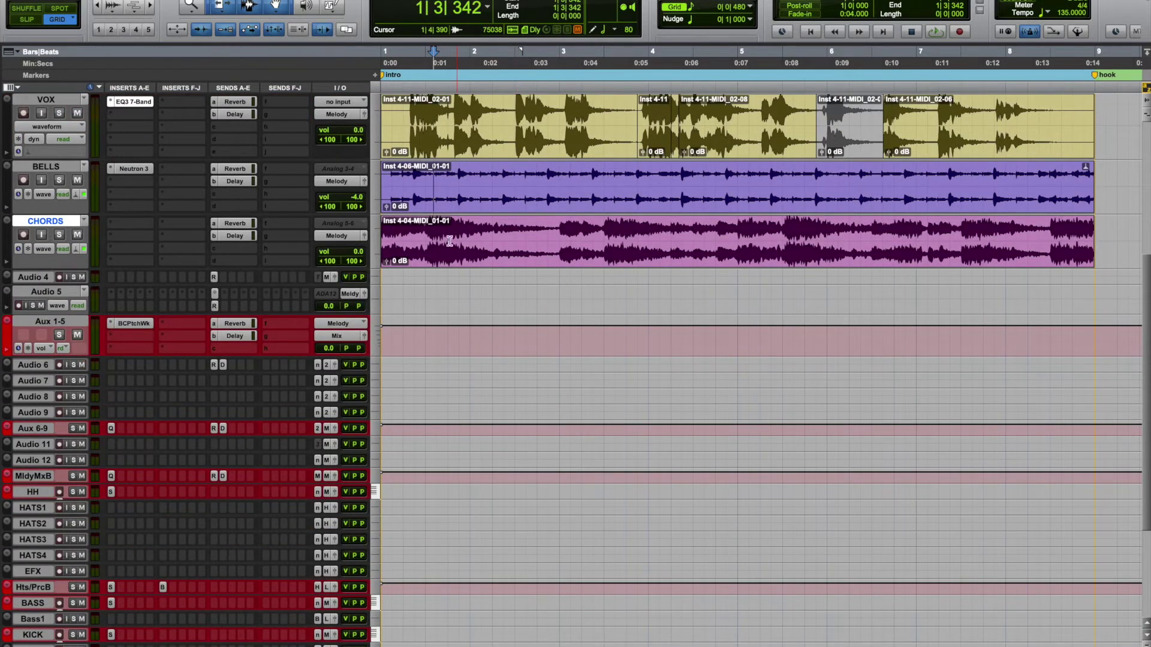
Zoom out to bars 1–17 and audition the BELLS clip from bar 1
key(super+bracketleft)
click(538, 202)
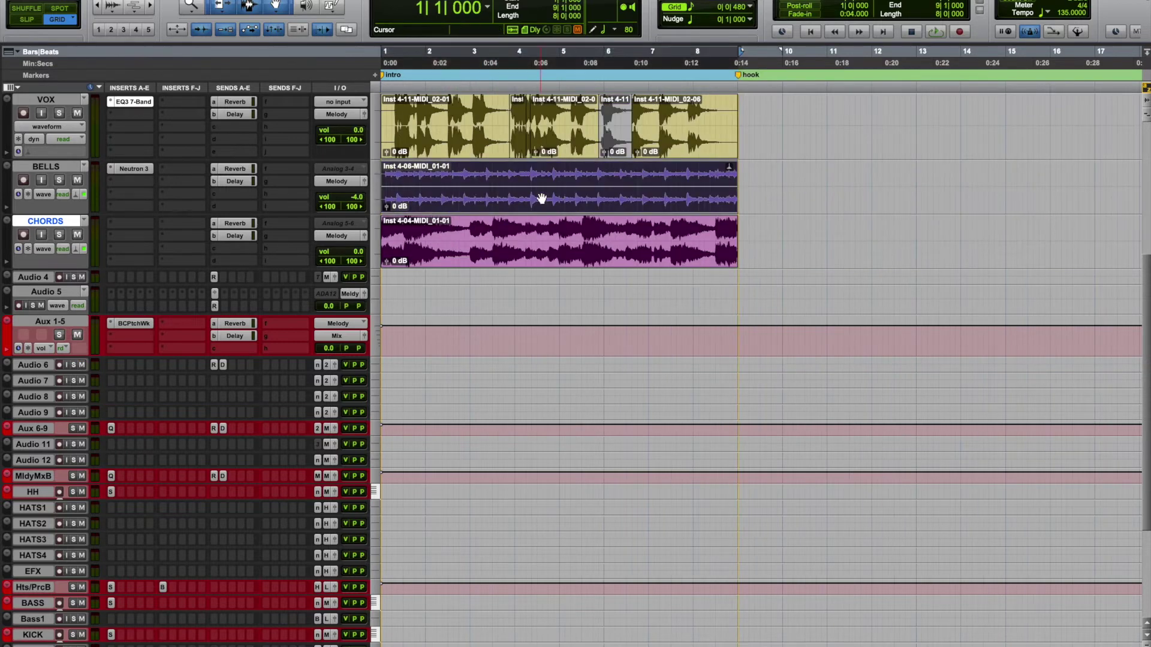
key(space)
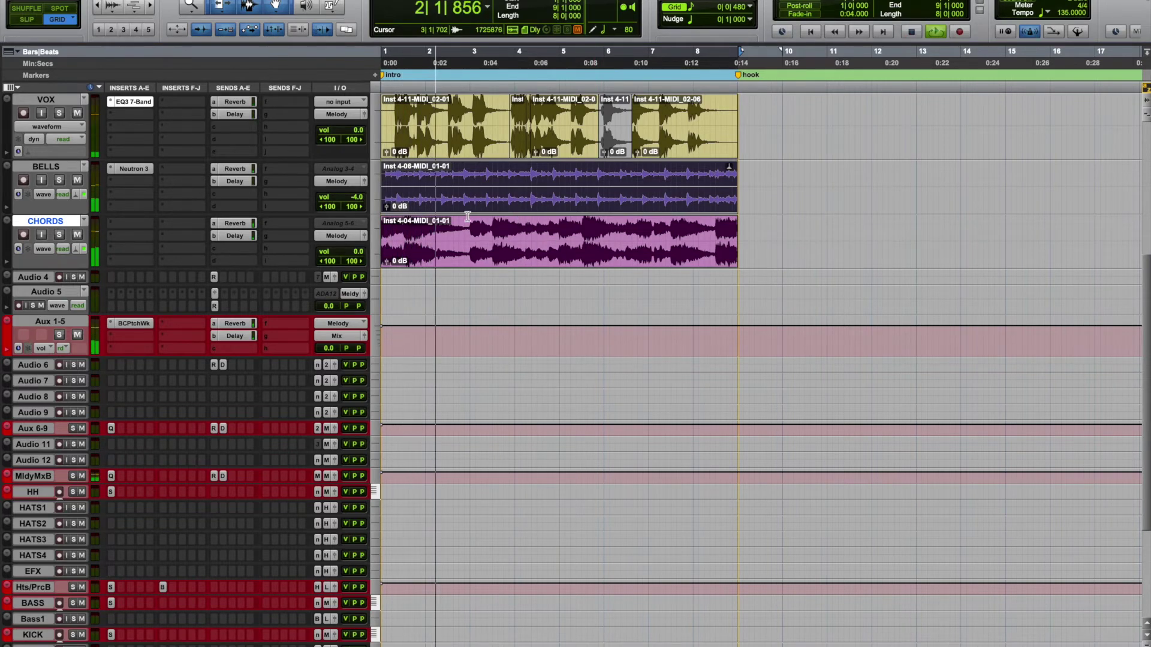
key(space)
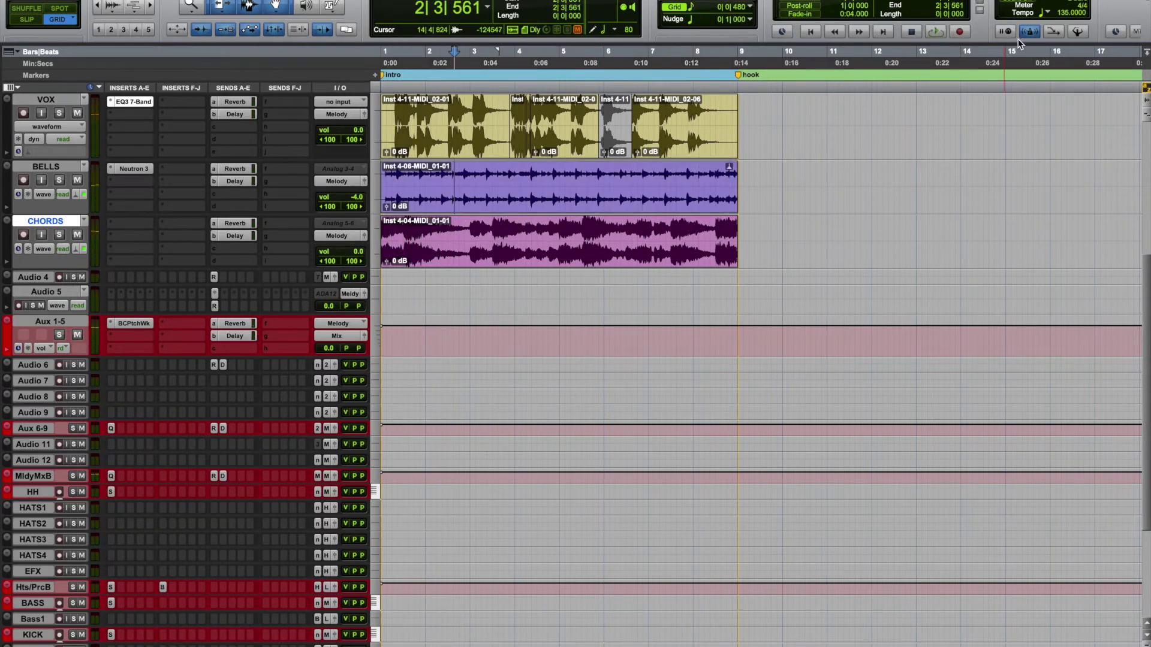
Replay the intro and add Neutron 3 to Aux 1-5's second insert slot
click(582, 206)
key(space)
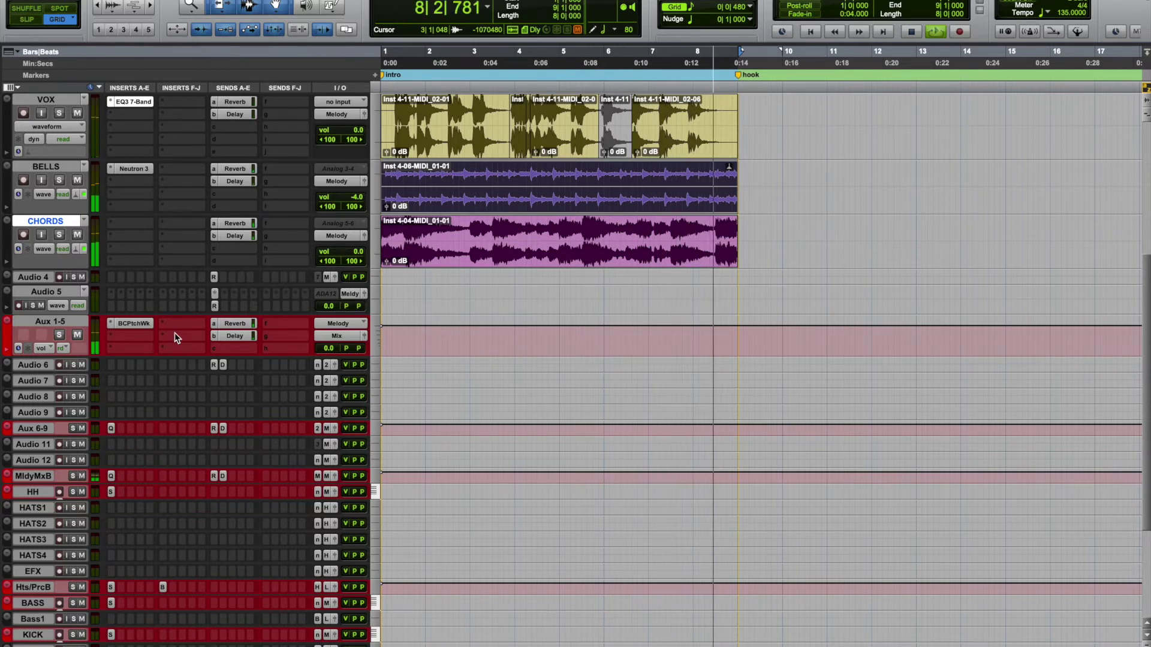
click(122, 336)
click(276, 371)
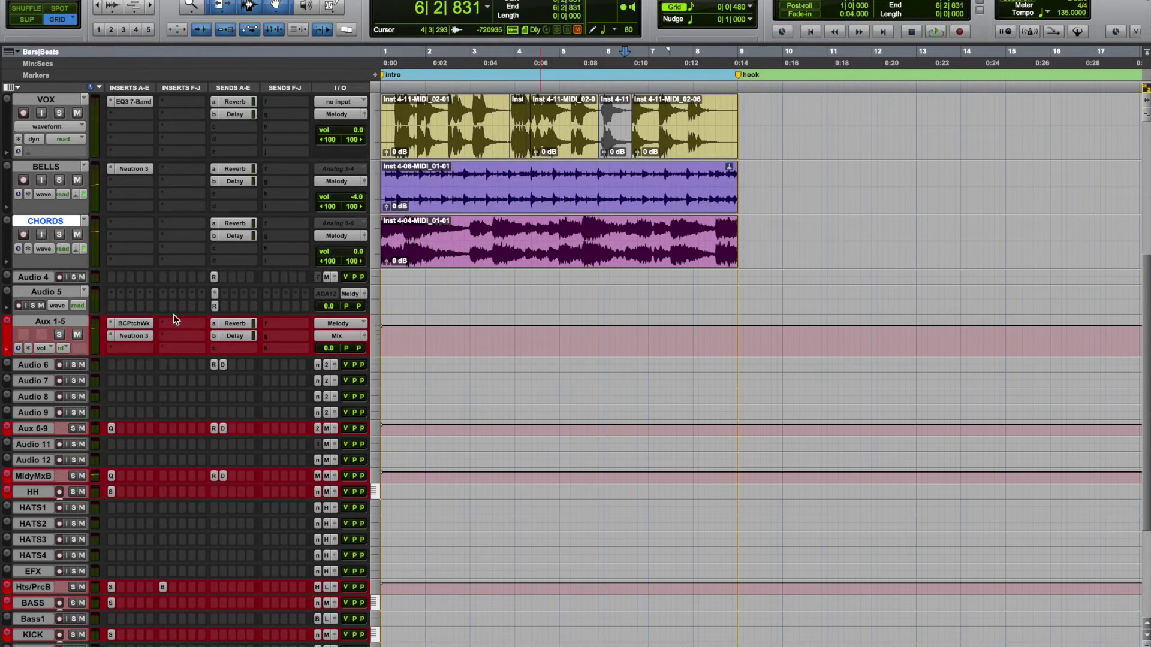
Switch Inst 4's view to MIDI notes and scroll to the lower pitch range
scroll(548, 390, up, 5)
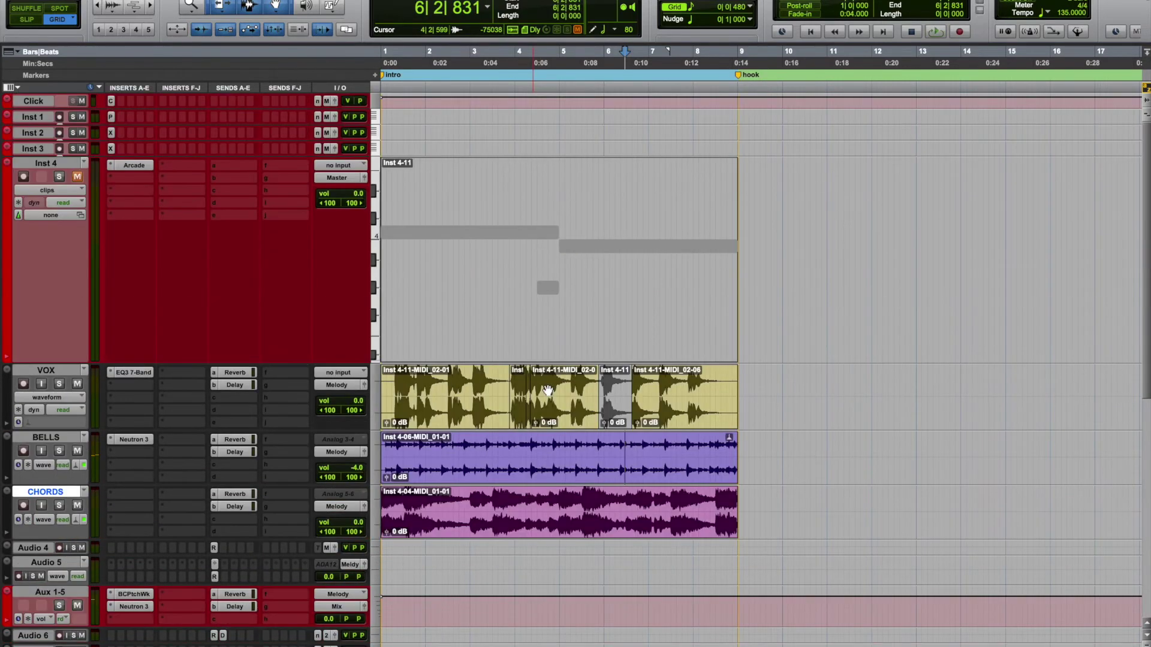
scroll(549, 379, down, 1)
key(ctrl+minus)
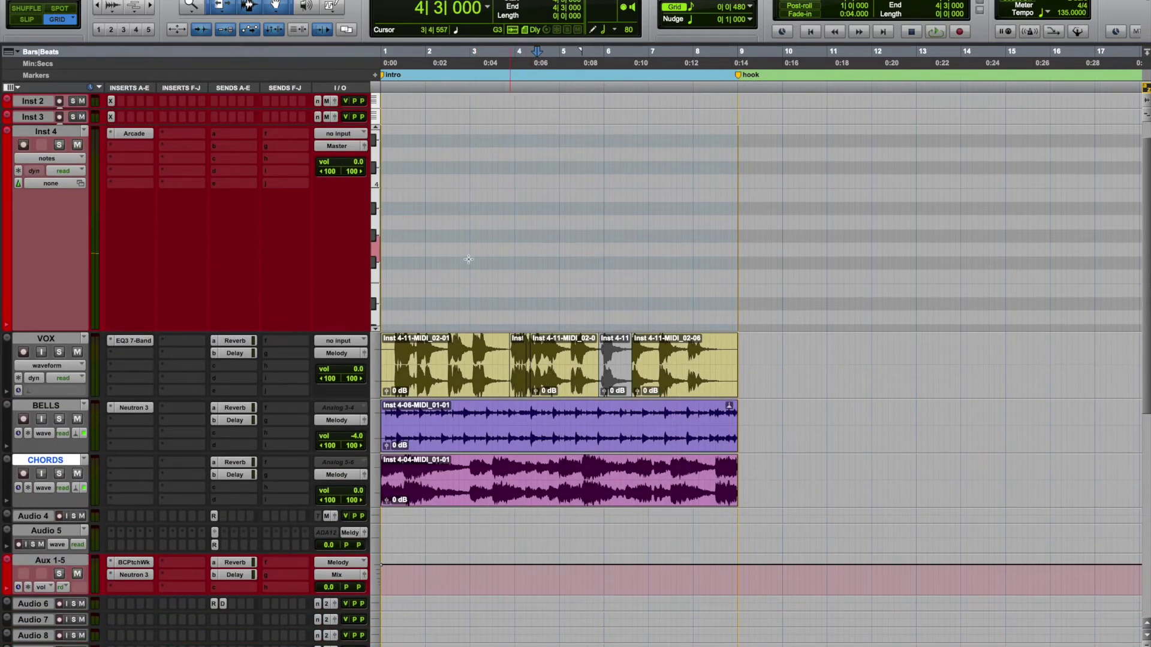
scroll(376, 291, down, 5)
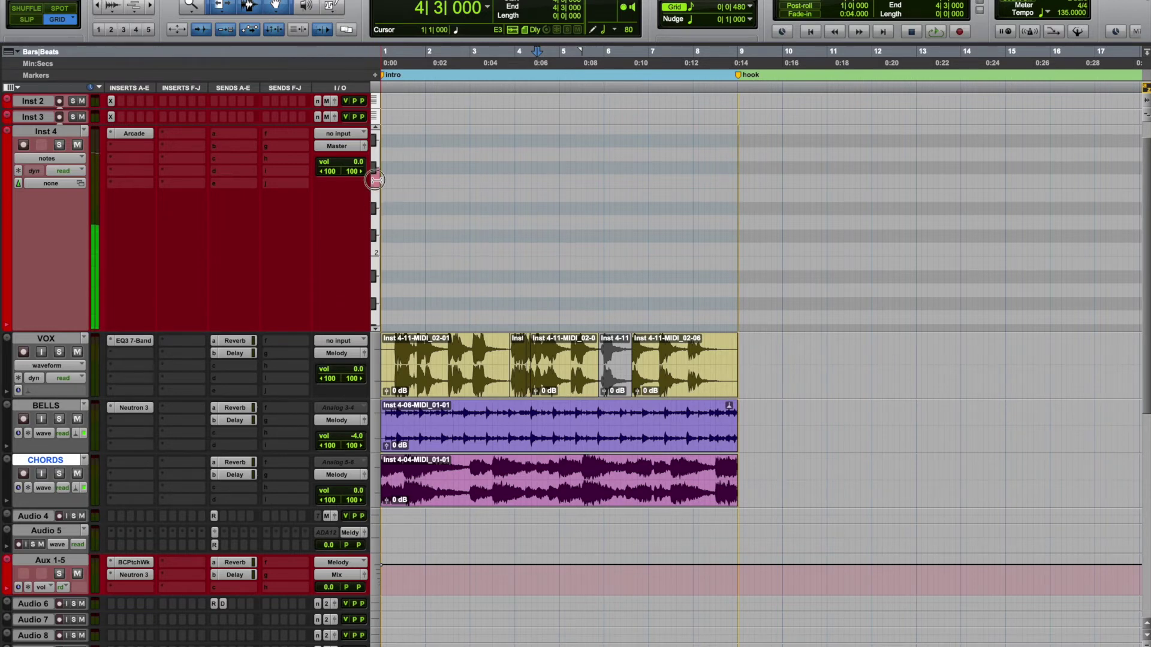
scroll(375, 155, up, 5)
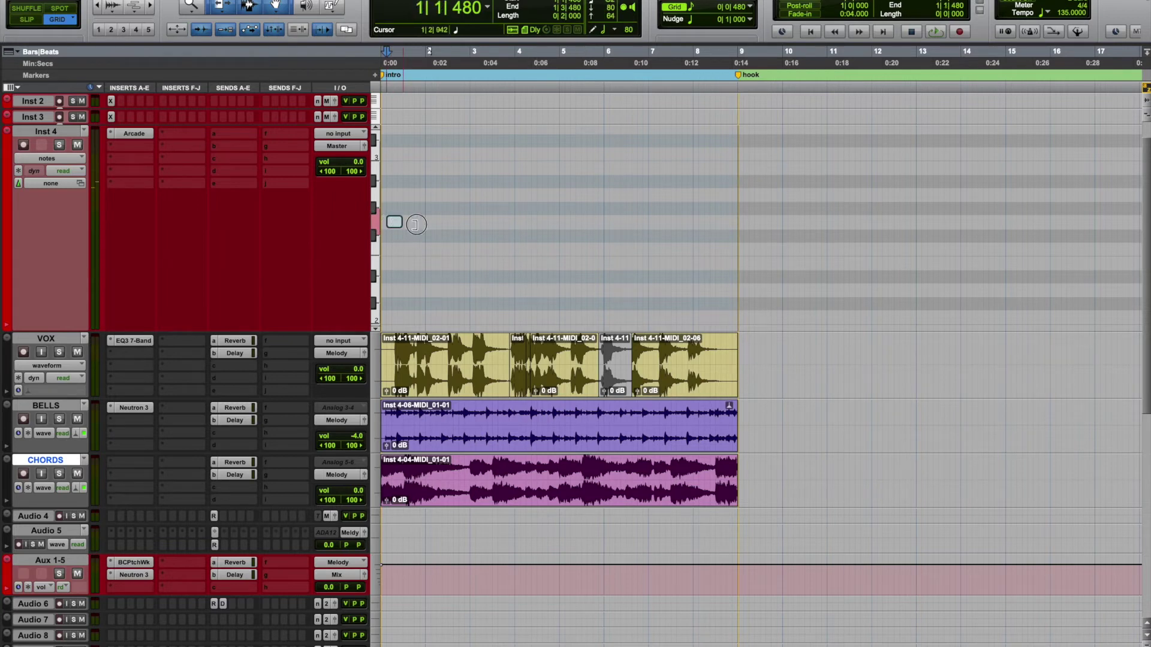
Stretch Inst 4's bar-1 note to bar 9, play from the CHORDS clip, and reopen Arcade's main view
drag(416, 224, 765, 207)
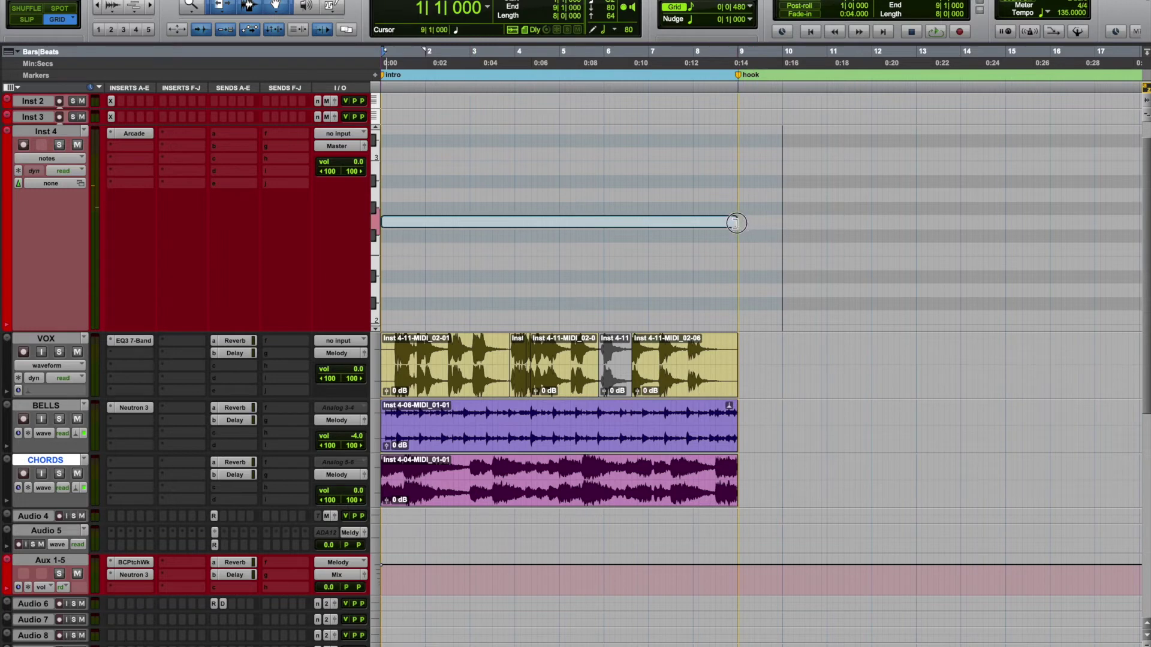
click(618, 495)
key(space)
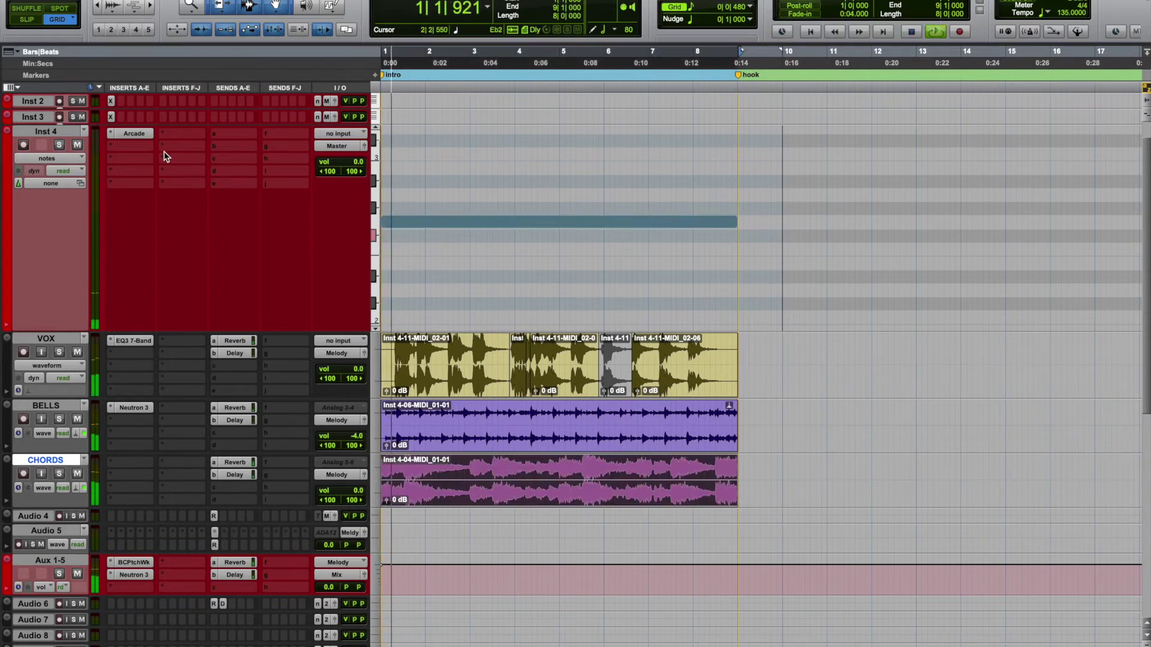
click(134, 138)
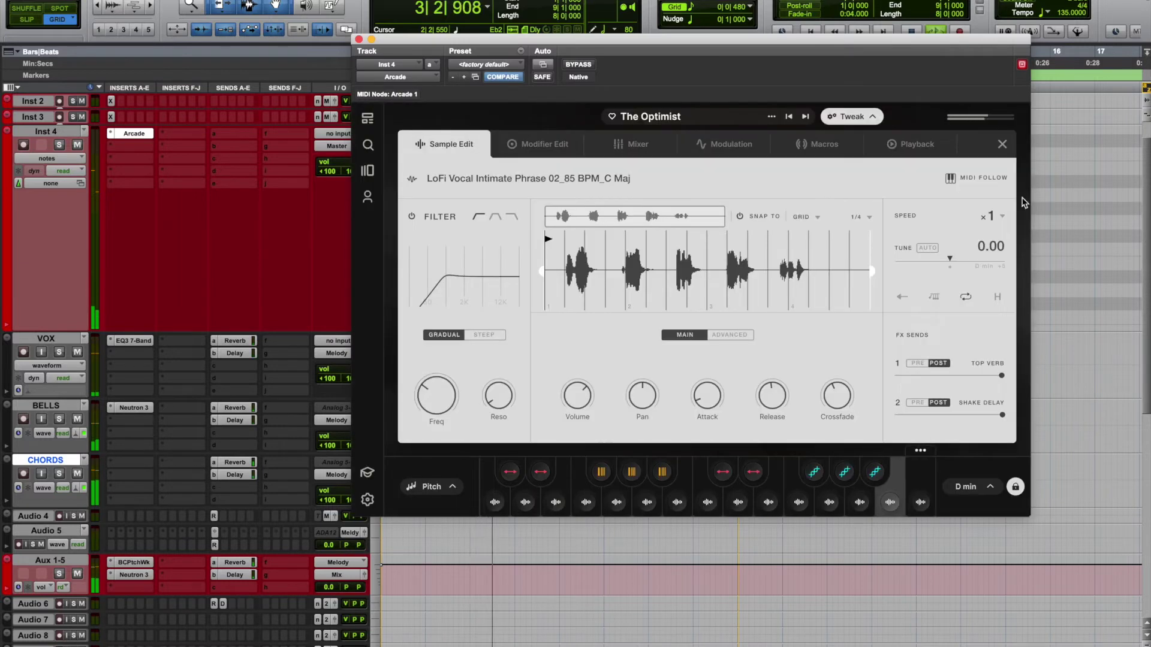
click(1002, 147)
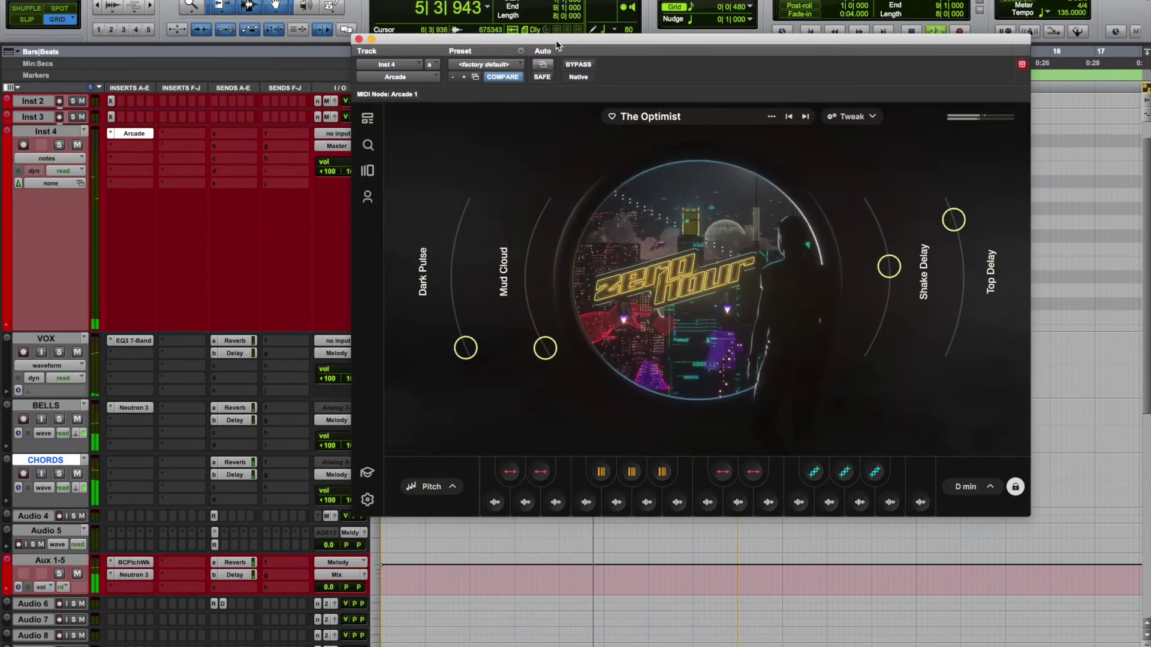
Set the LoFi Hi-Hats loop's Speed to /2 in Arcade's Sample Edit Playback settings
drag(558, 45, 694, 57)
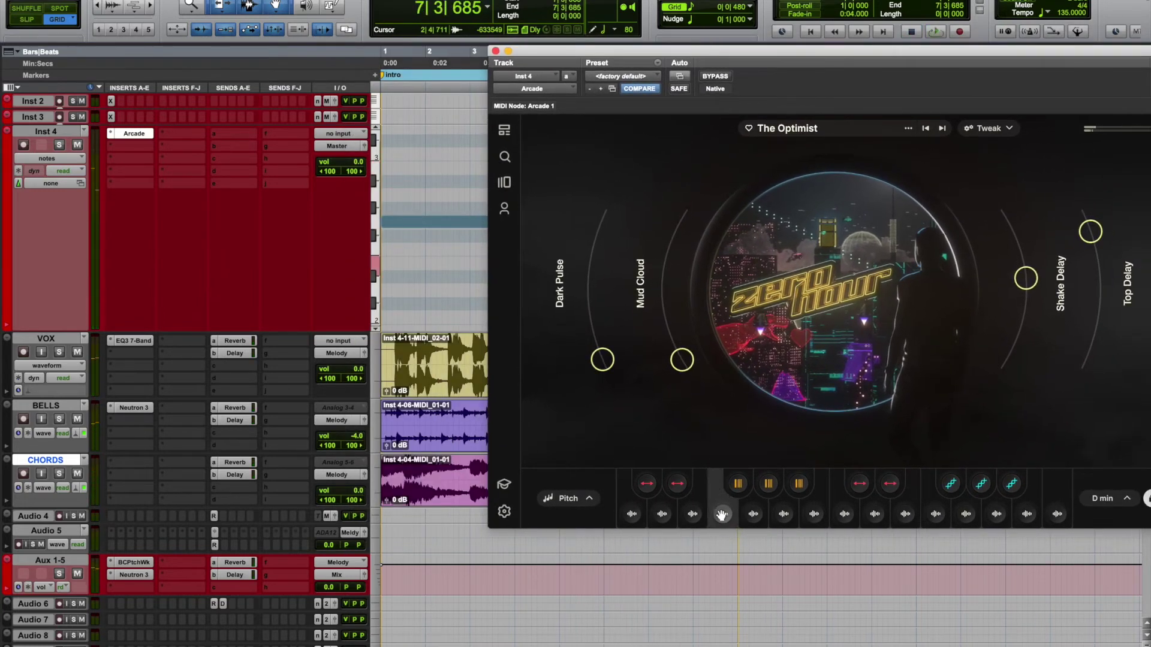
click(754, 503)
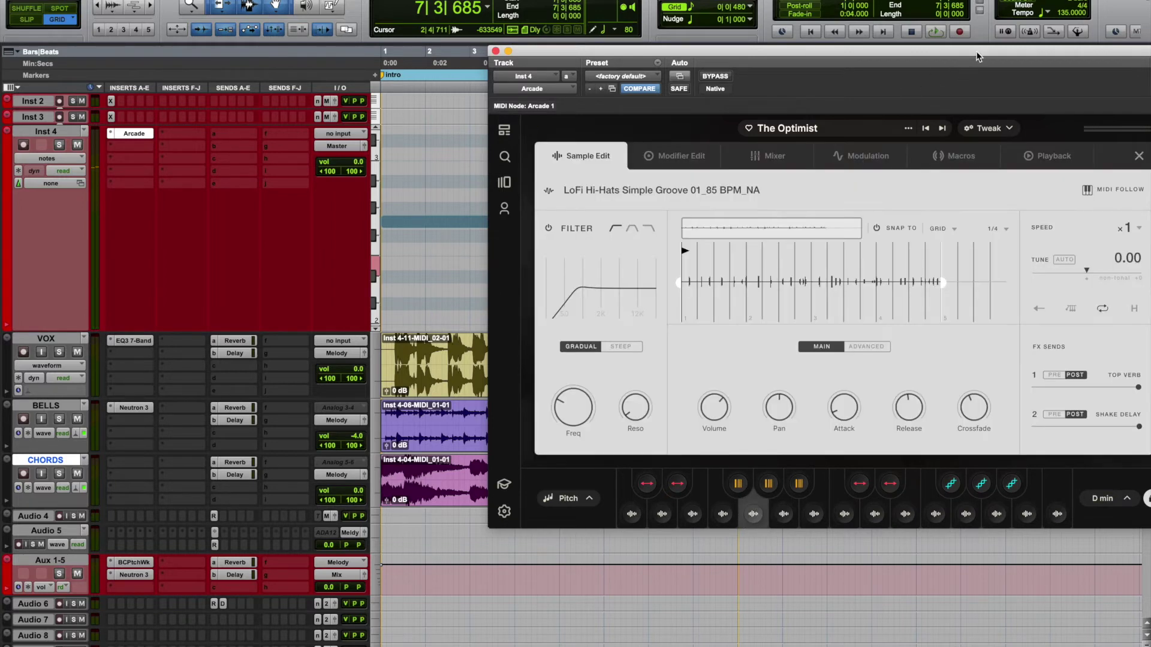
drag(976, 56, 715, 44)
click(850, 492)
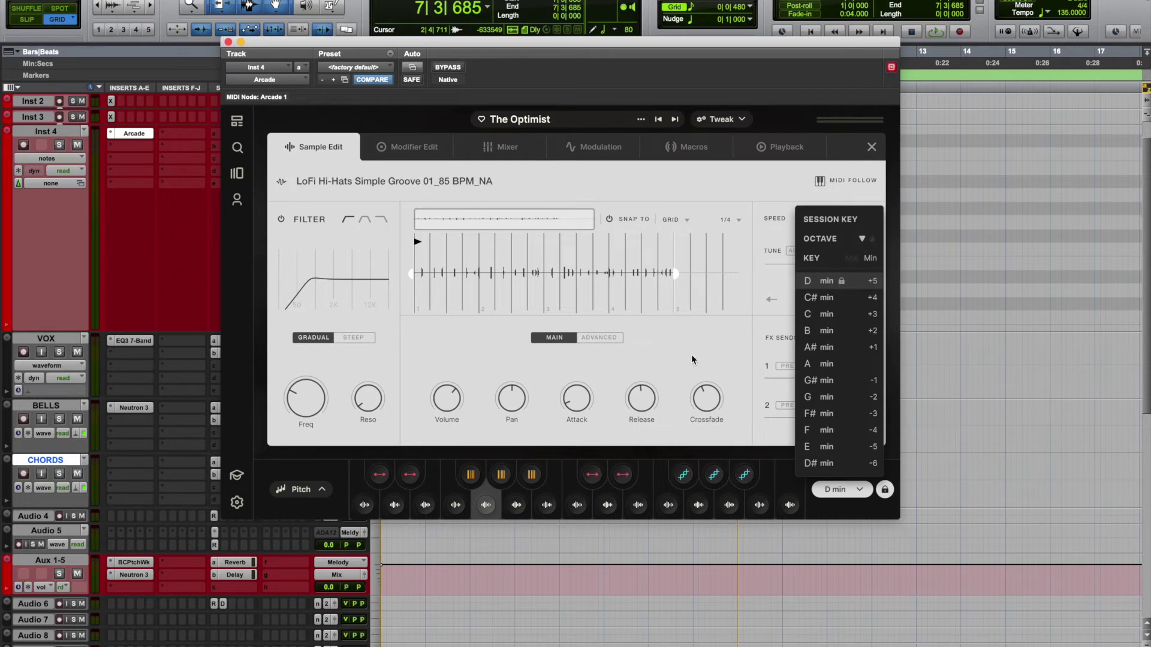
click(870, 147)
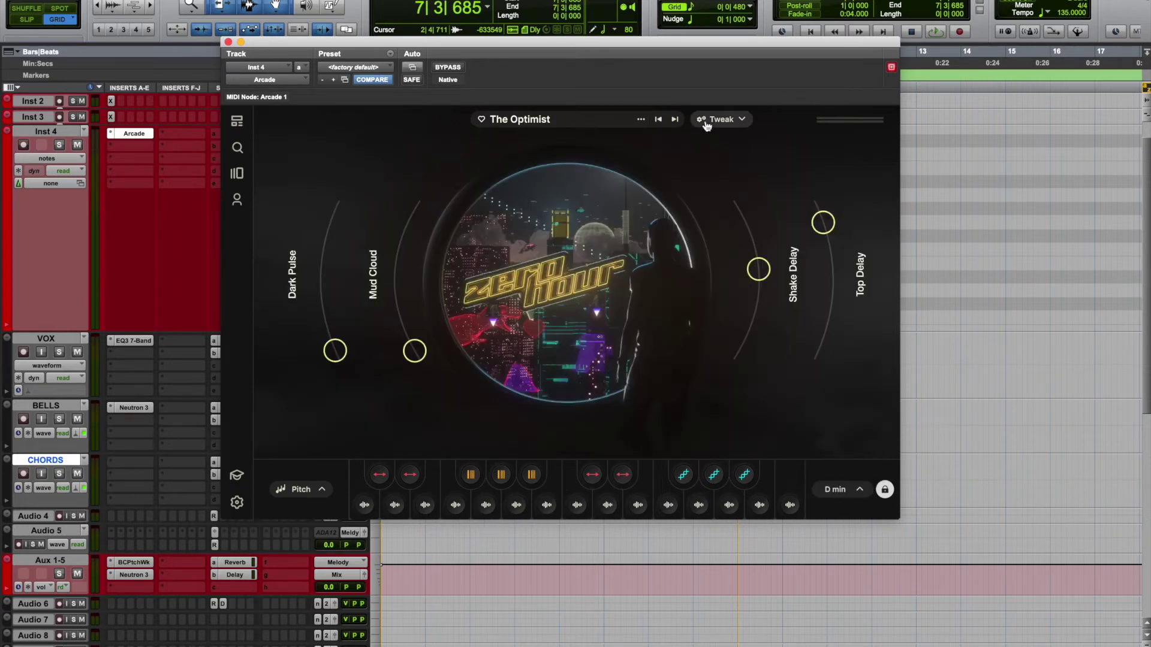
click(720, 119)
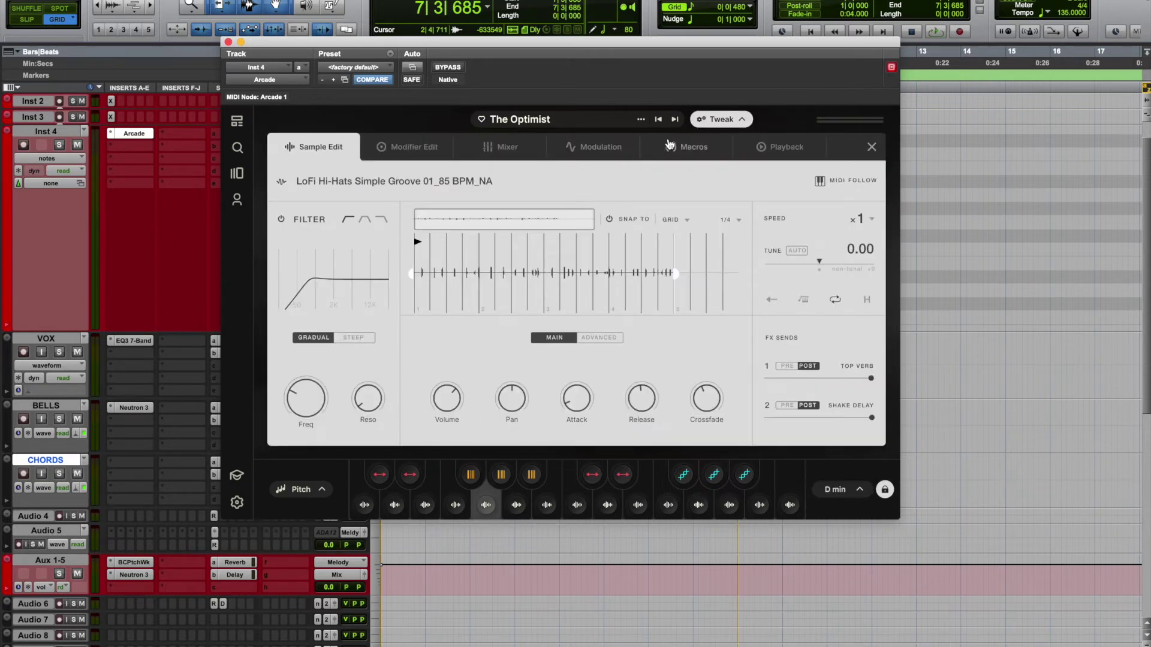
click(757, 148)
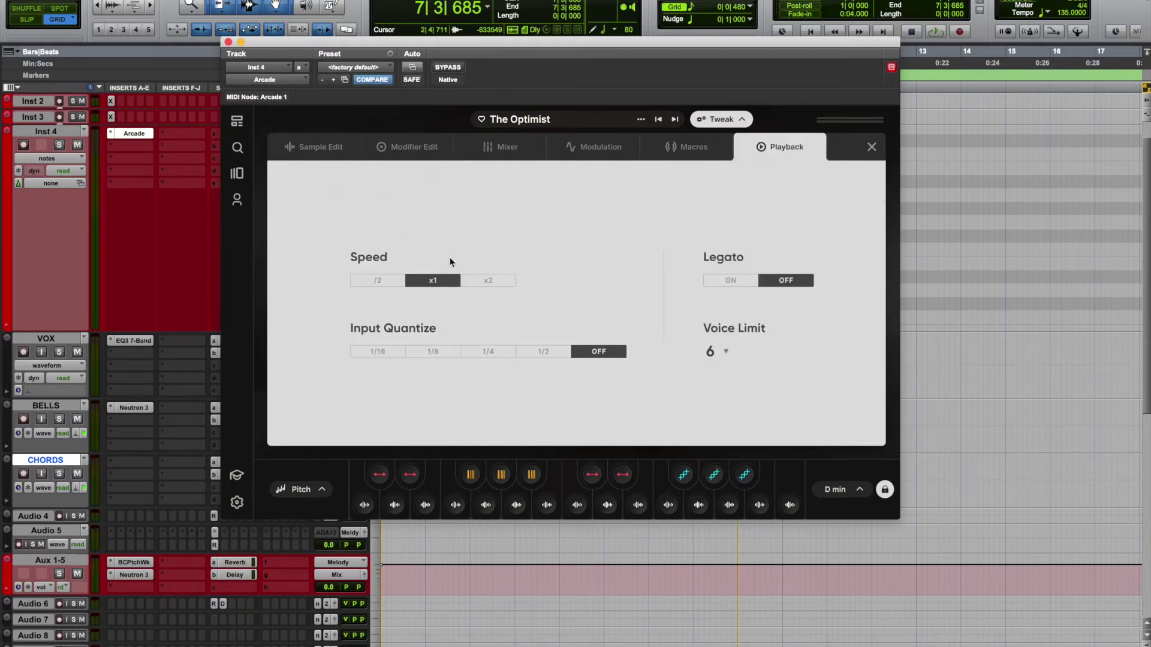
click(693, 146)
click(799, 149)
drag(345, 39, 655, 366)
click(471, 451)
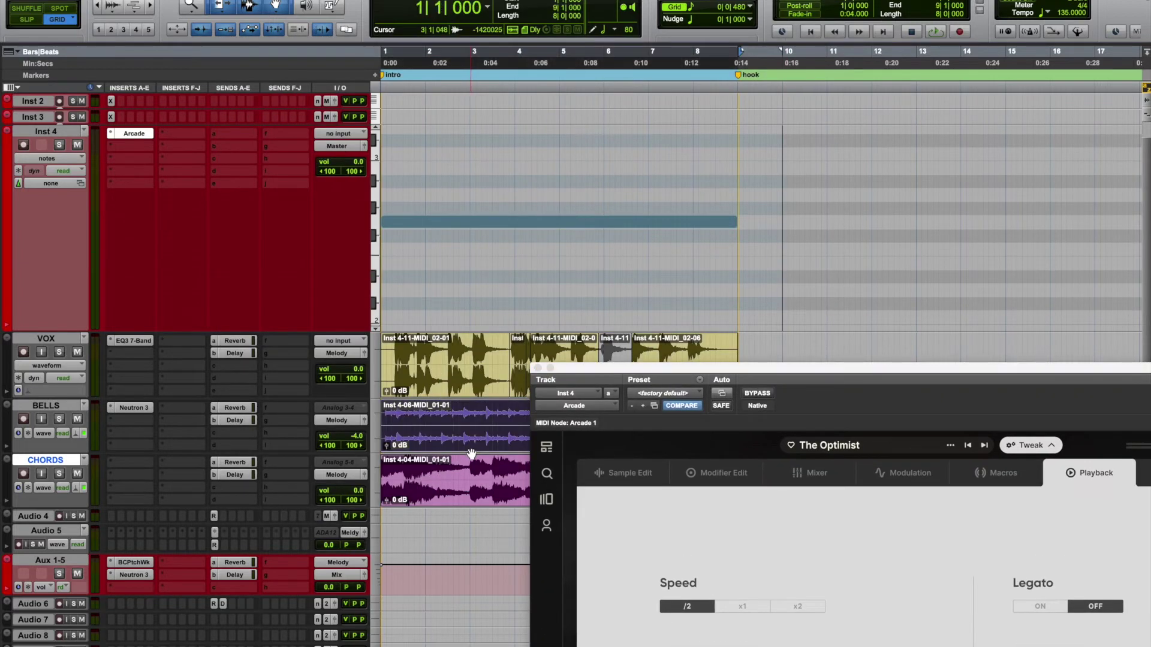
Play the half-speed hats from bar 1, turning the metronome on and then off
key(space)
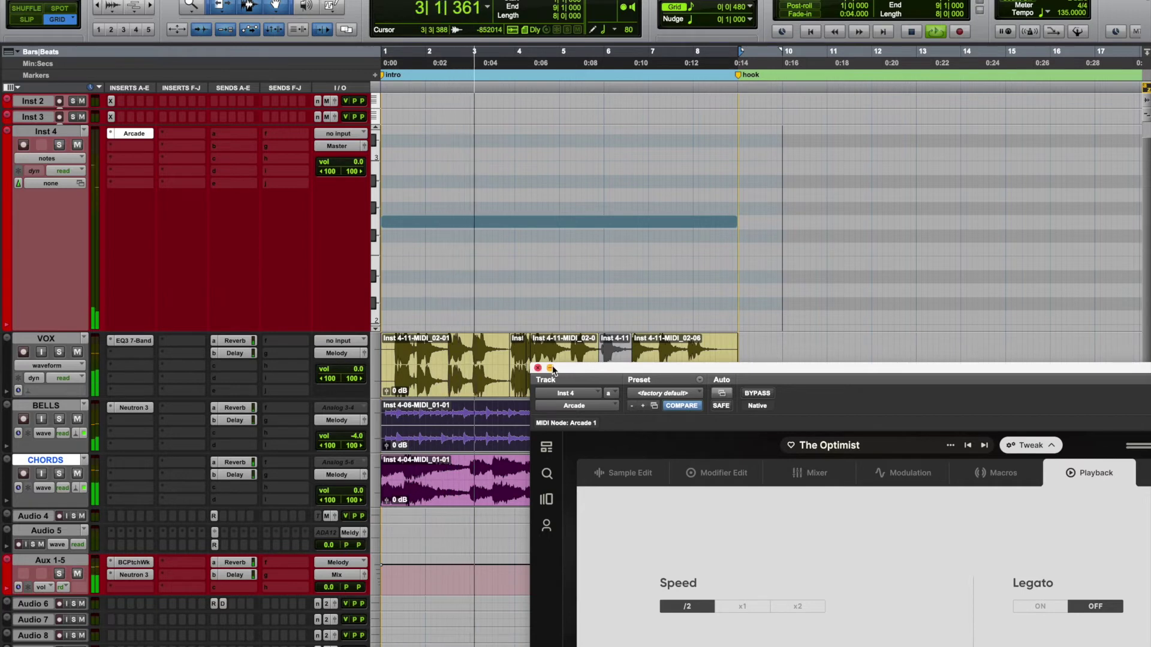
click(1029, 31)
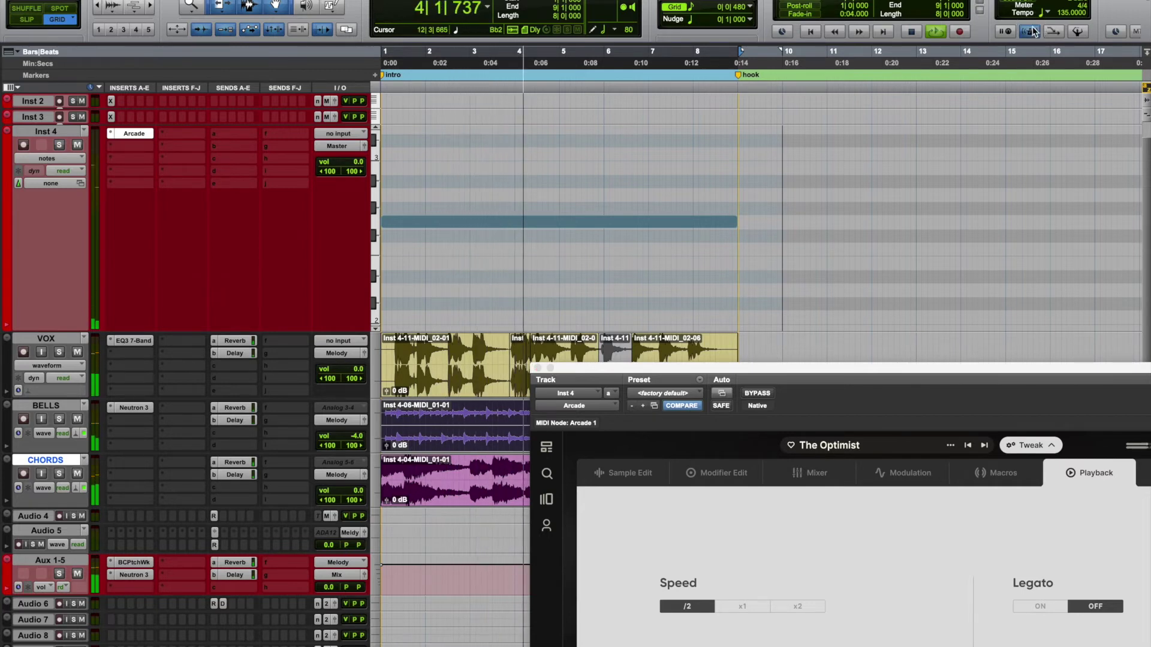
drag(710, 368, 929, 78)
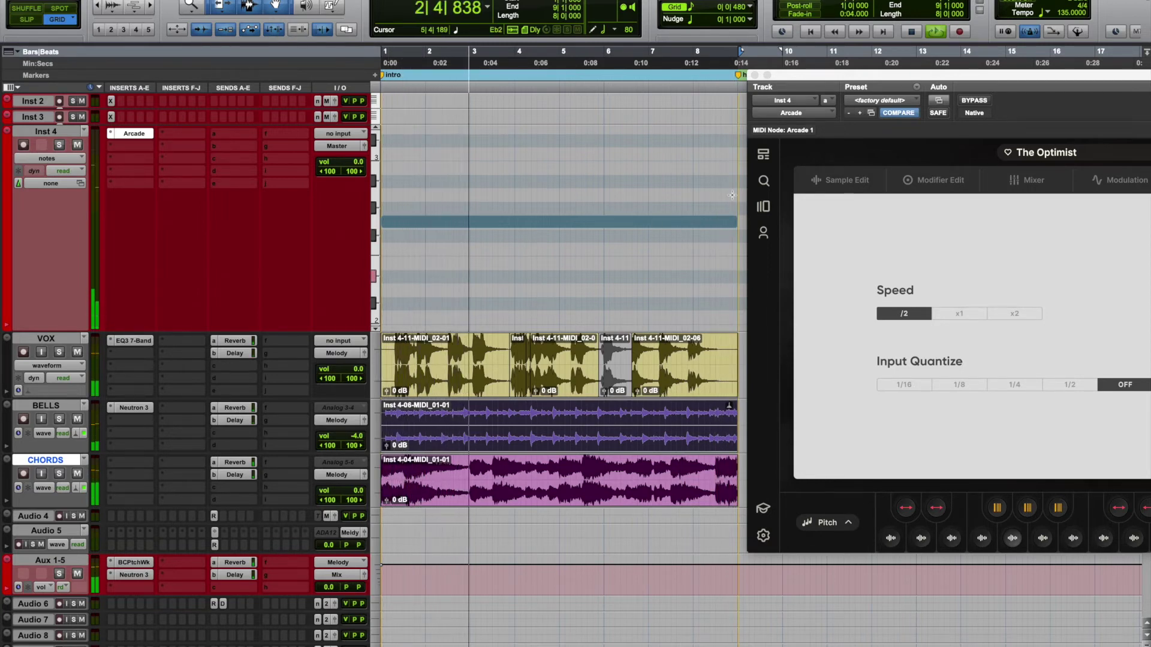
click(1030, 33)
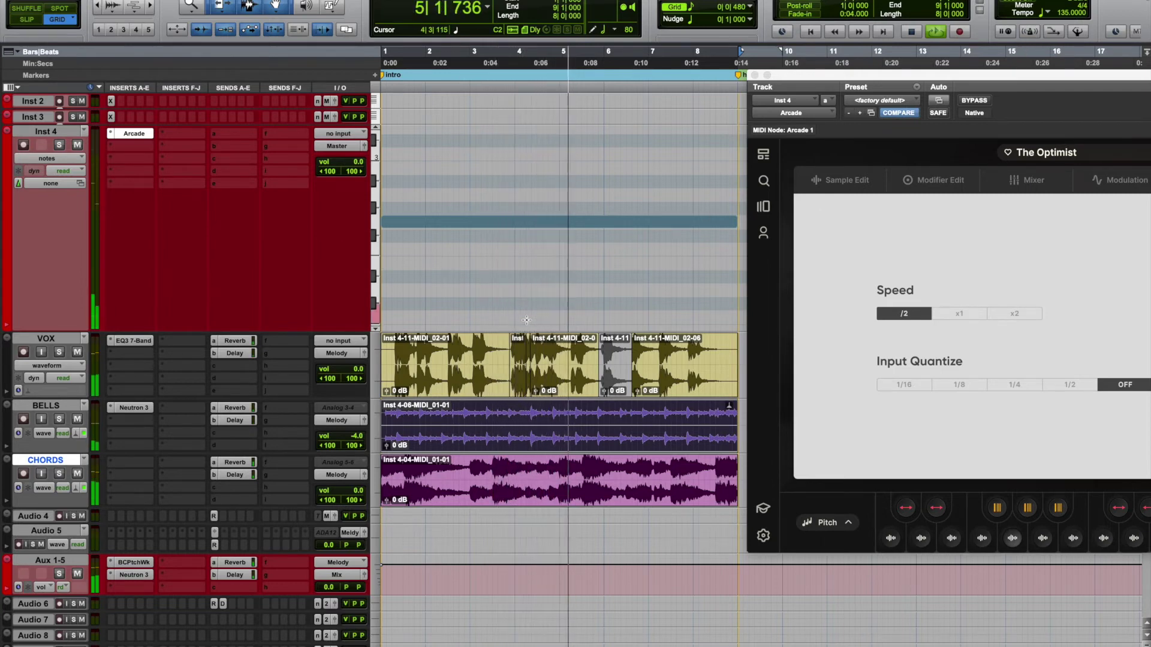
Stop playback and switch Inst 4 to clips view, revealing the Inst 4-12 clip
key(space)
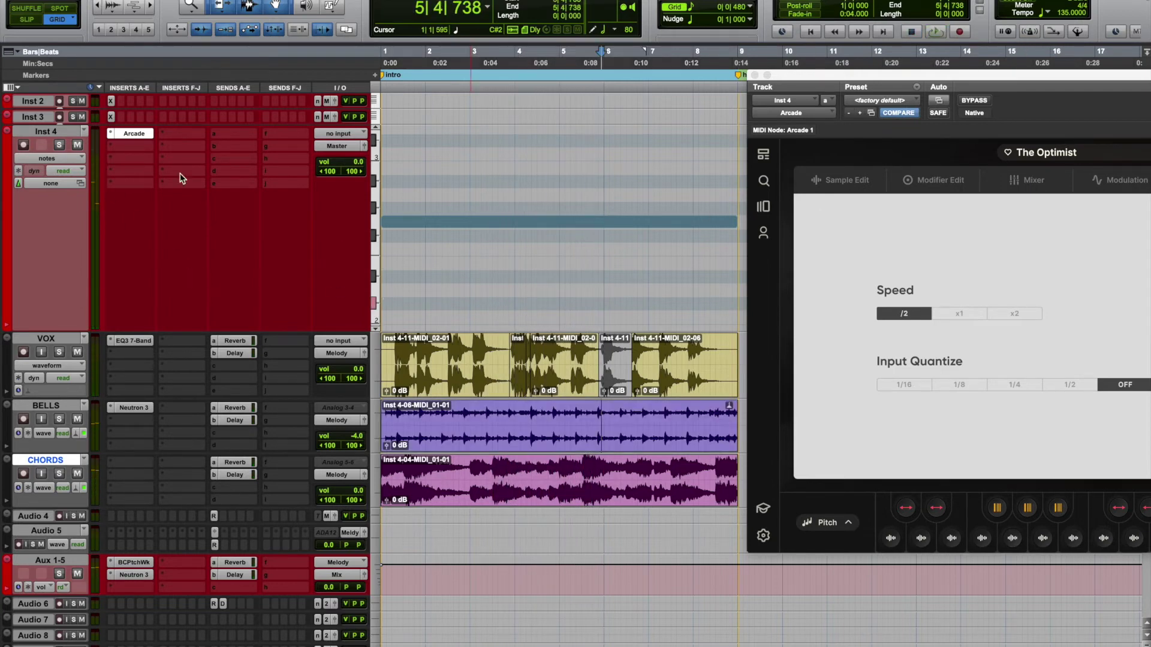
click(51, 160)
click(45, 150)
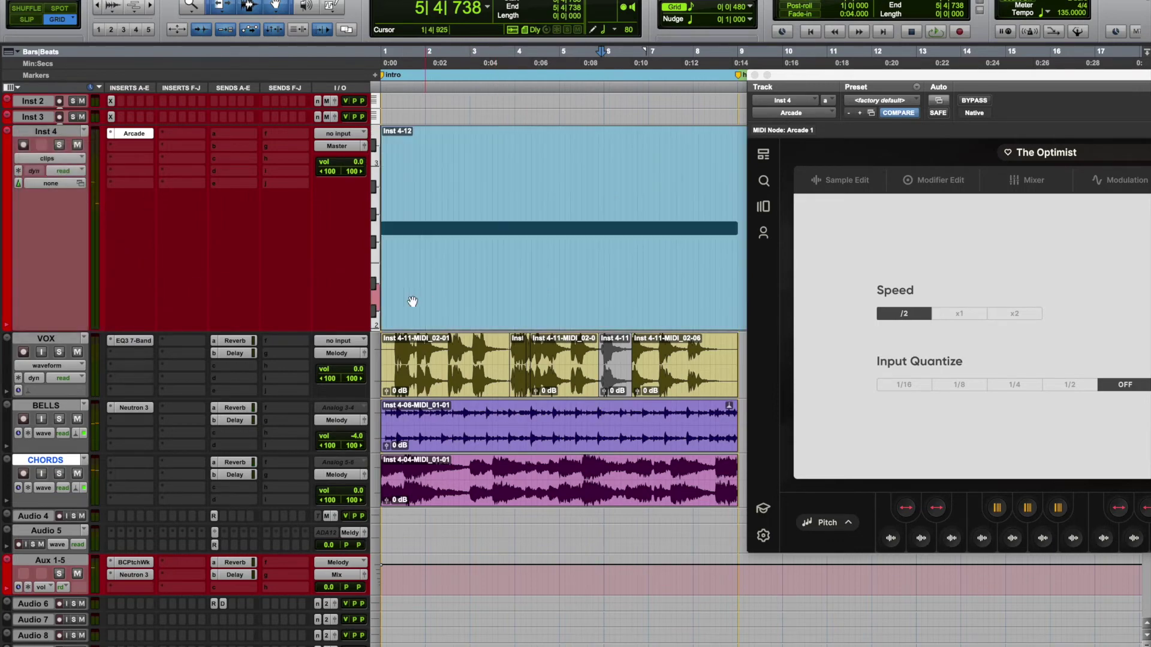
Drag the Inst 4-12 clip onto the HATS2 audio track
scroll(205, 306, down, 5)
scroll(306, 242, up, 5)
click(432, 324)
scroll(362, 504, down, 8)
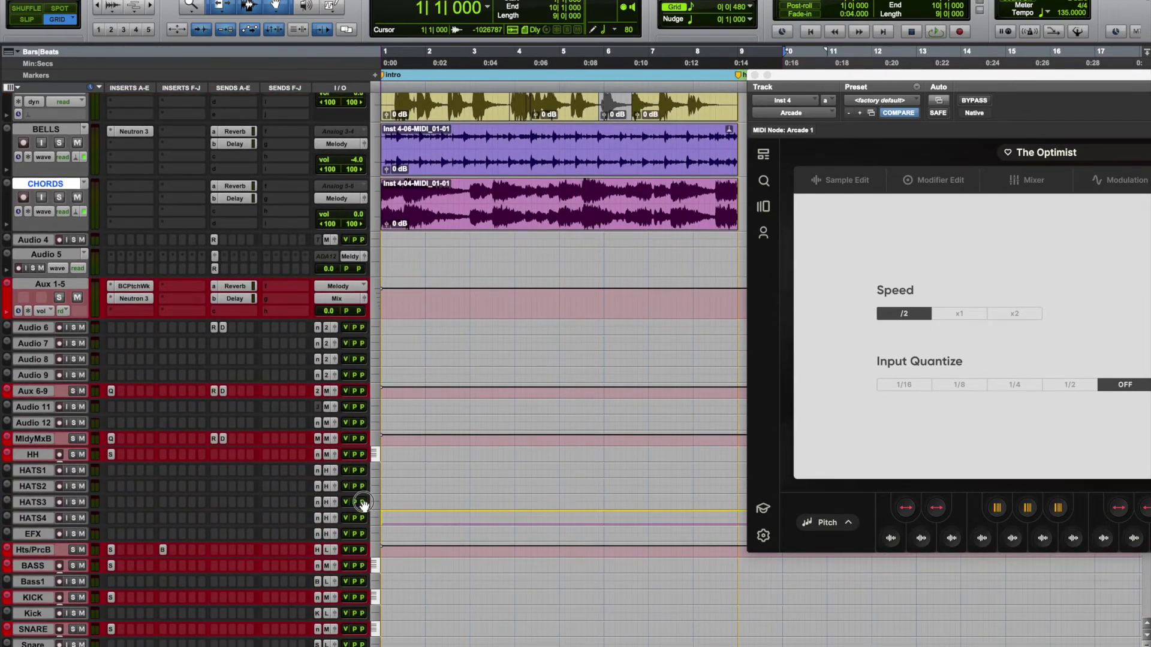
drag(364, 503, 360, 484)
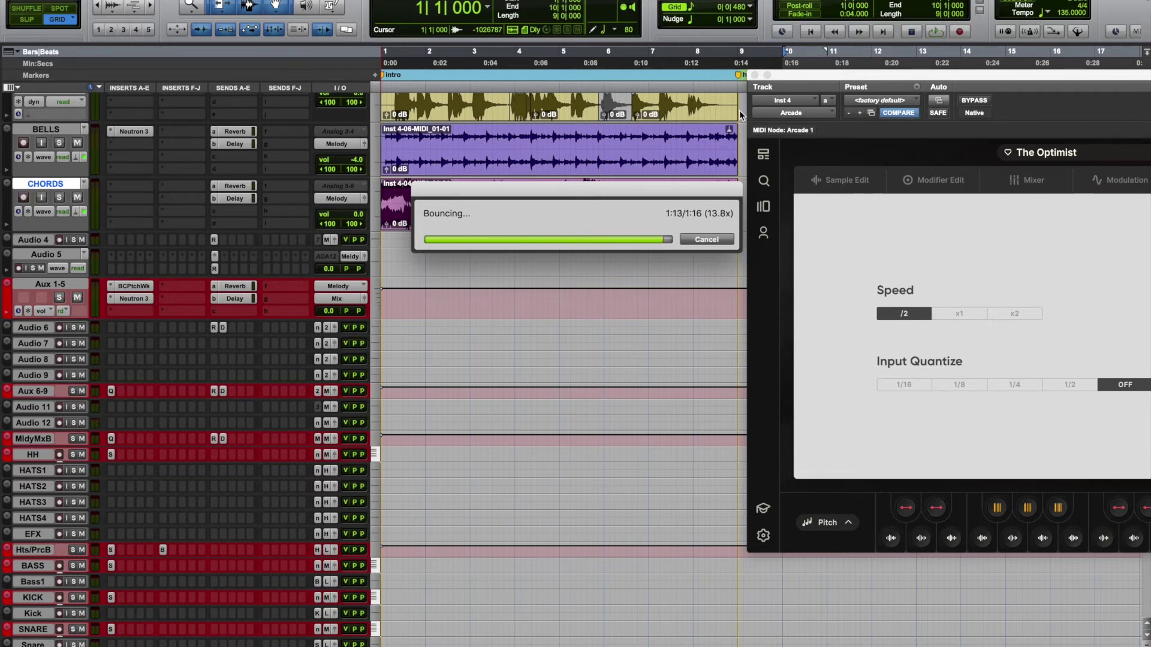
Close Arcade, trim the hi-hat clip to end at bar 9, and browse HATS2's Dynamics inserts
click(755, 76)
click(775, 489)
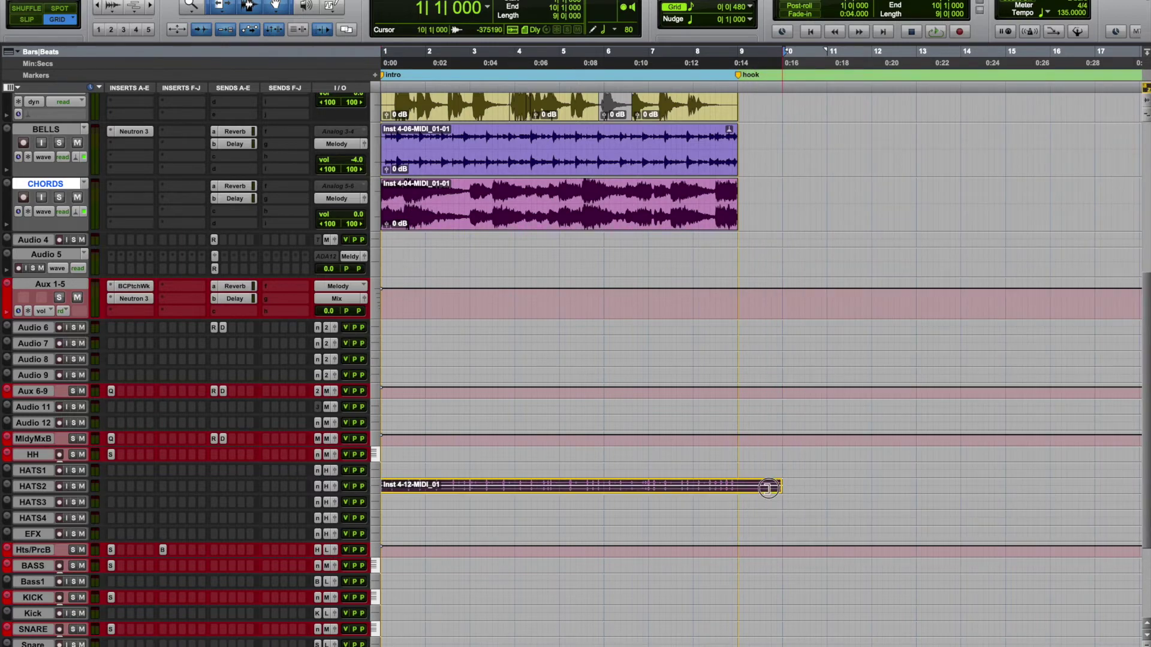
click(738, 488)
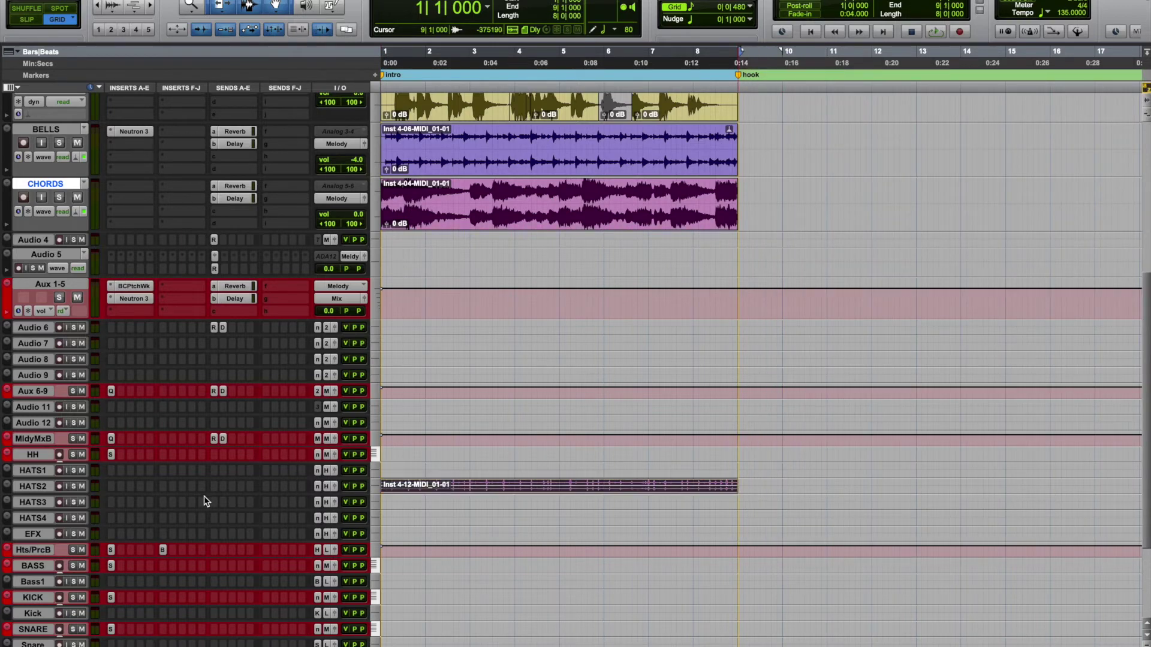
click(117, 495)
mouse_move(290, 513)
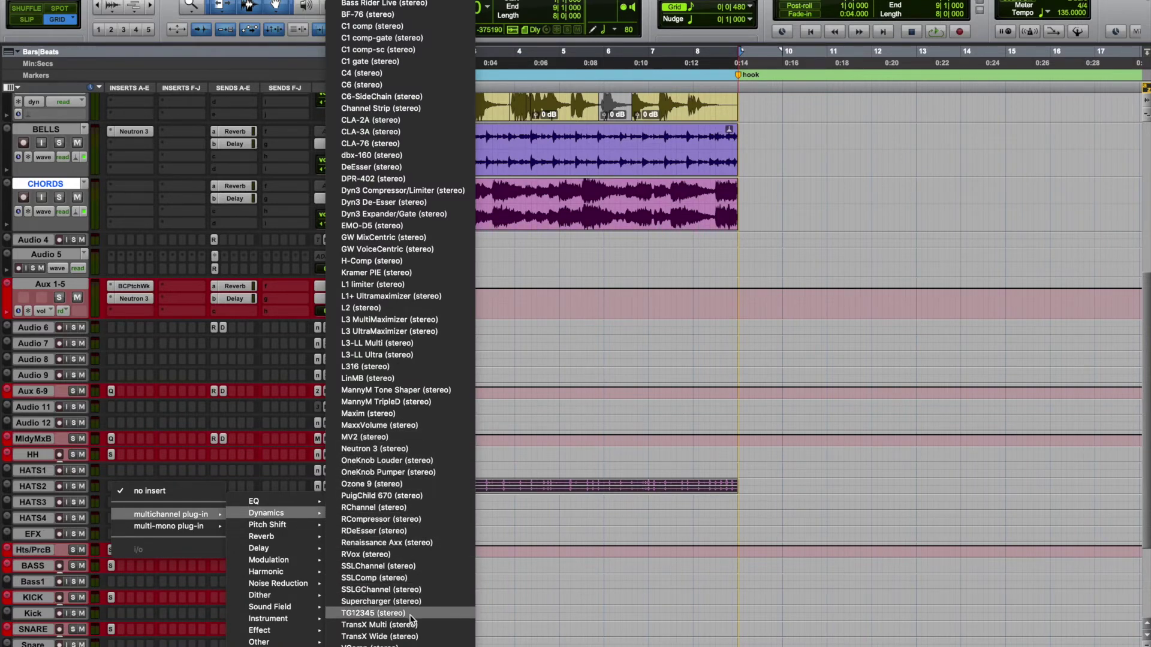
Insert an RDeEsser on HATS2 and audition the hats
click(416, 534)
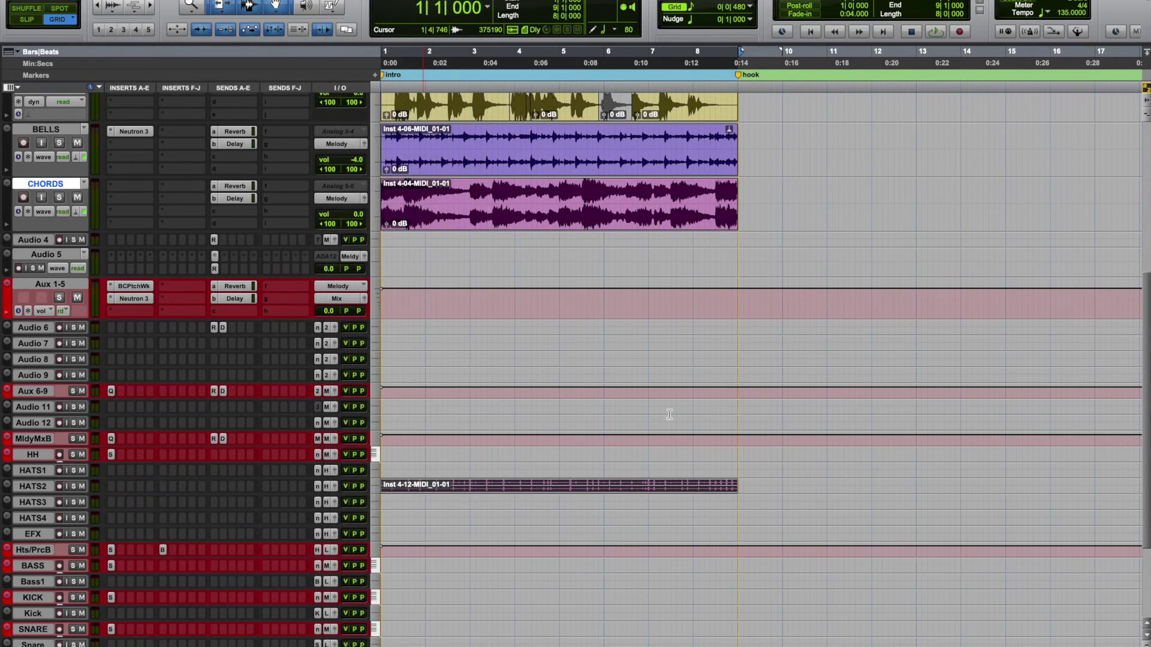
key(space)
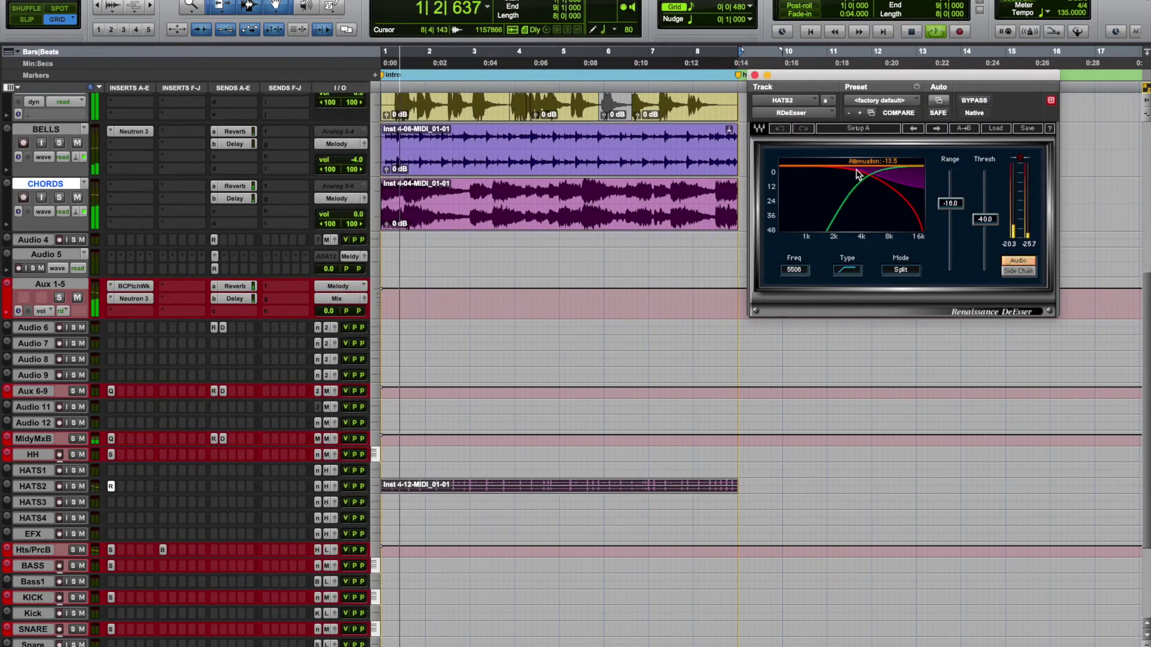
click(754, 75)
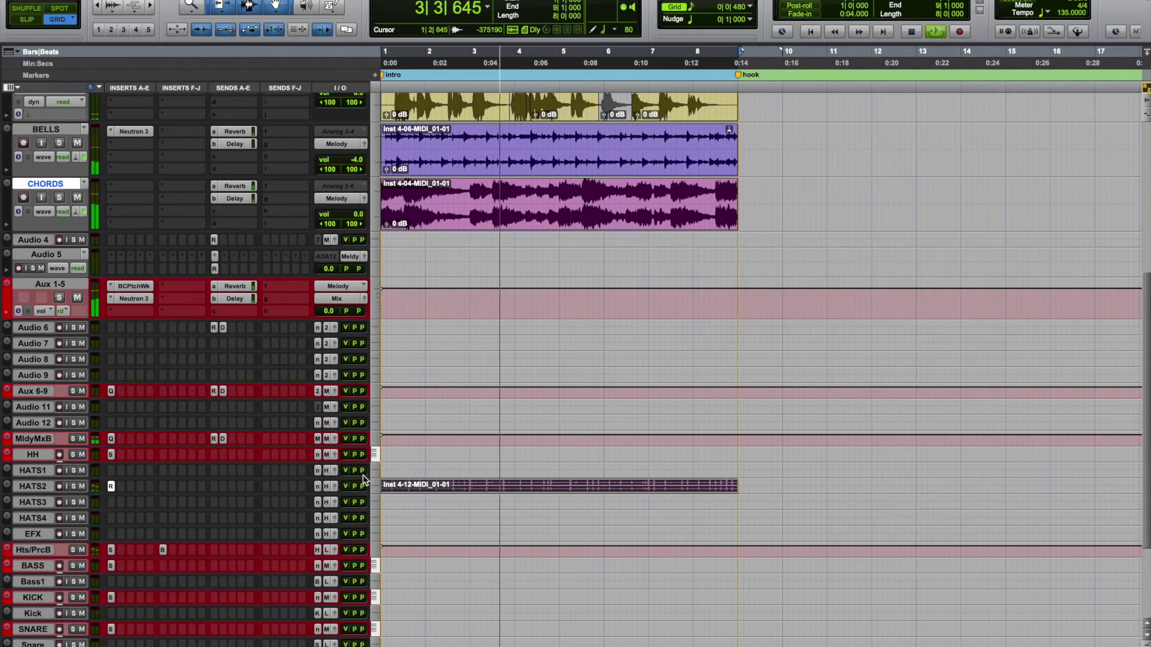
Lower the hi-hat clip's gain to -9.4 dB while listening, then stop playback
drag(346, 486, 348, 506)
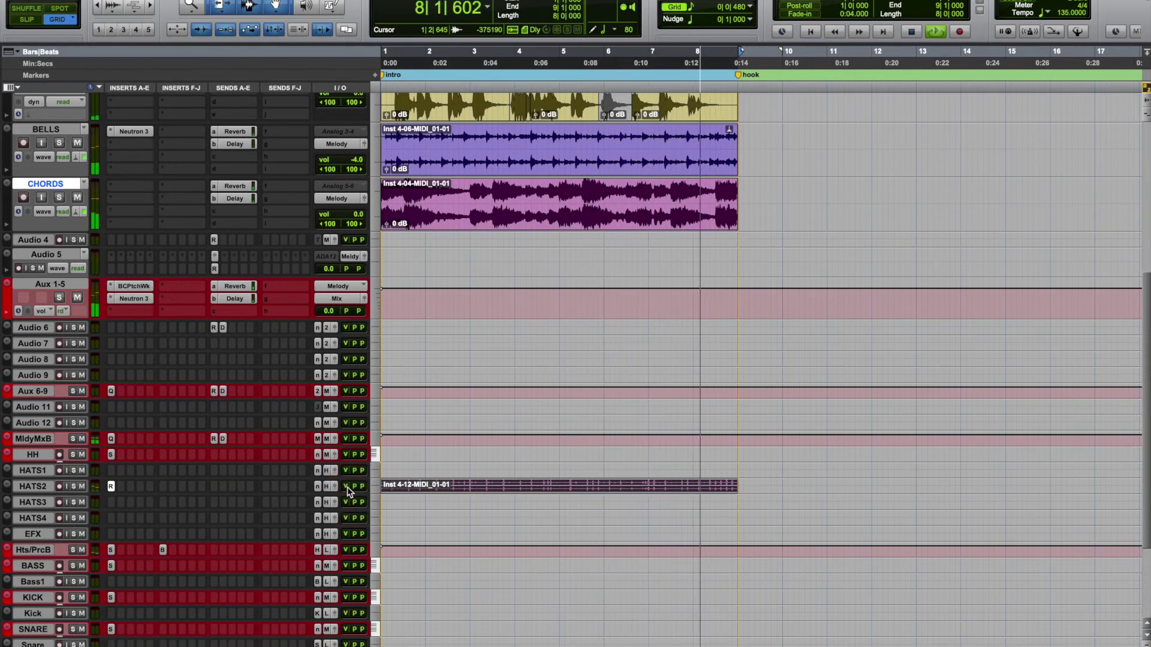
drag(334, 494, 371, 338)
key(space)
scroll(202, 211, up, 8)
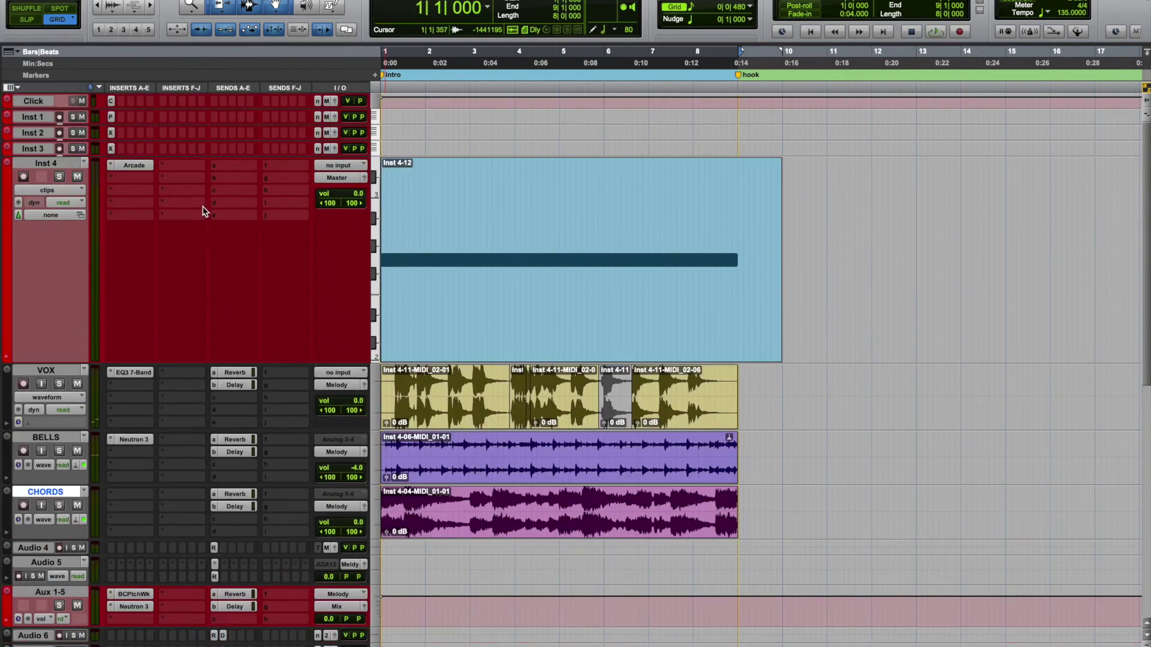
Delete the original Inst 4-12 MIDI clip and play the HATS2 hi-hat audio from bar 1
click(470, 301)
key(Delete)
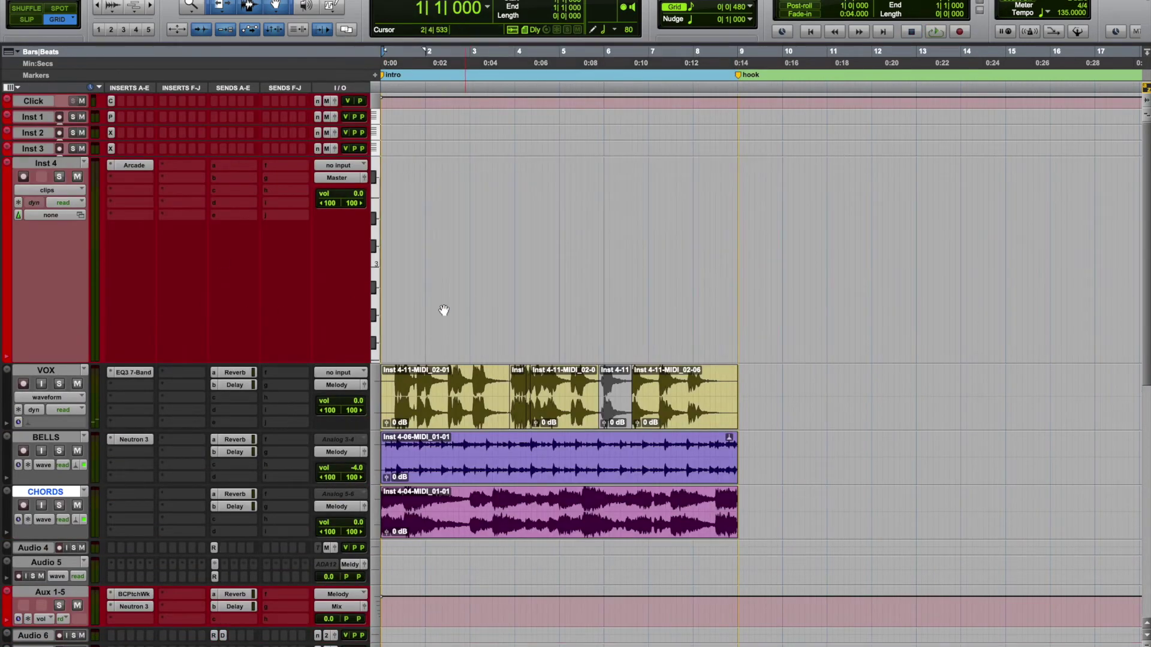
scroll(244, 444, down, 10)
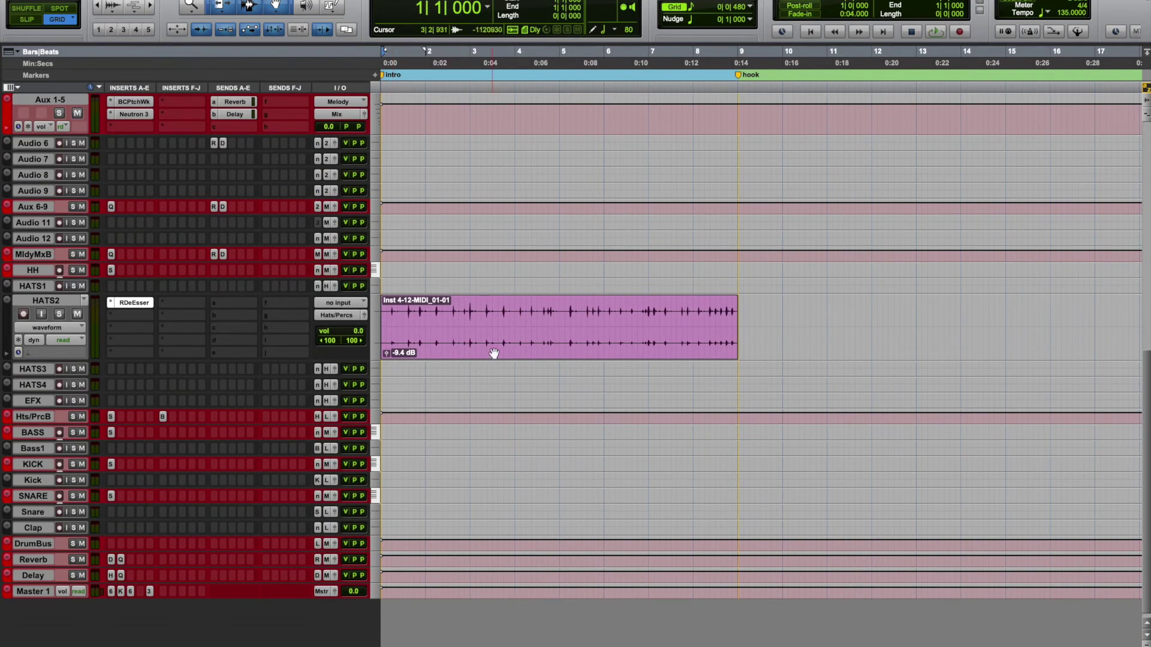
click(489, 359)
key(space)
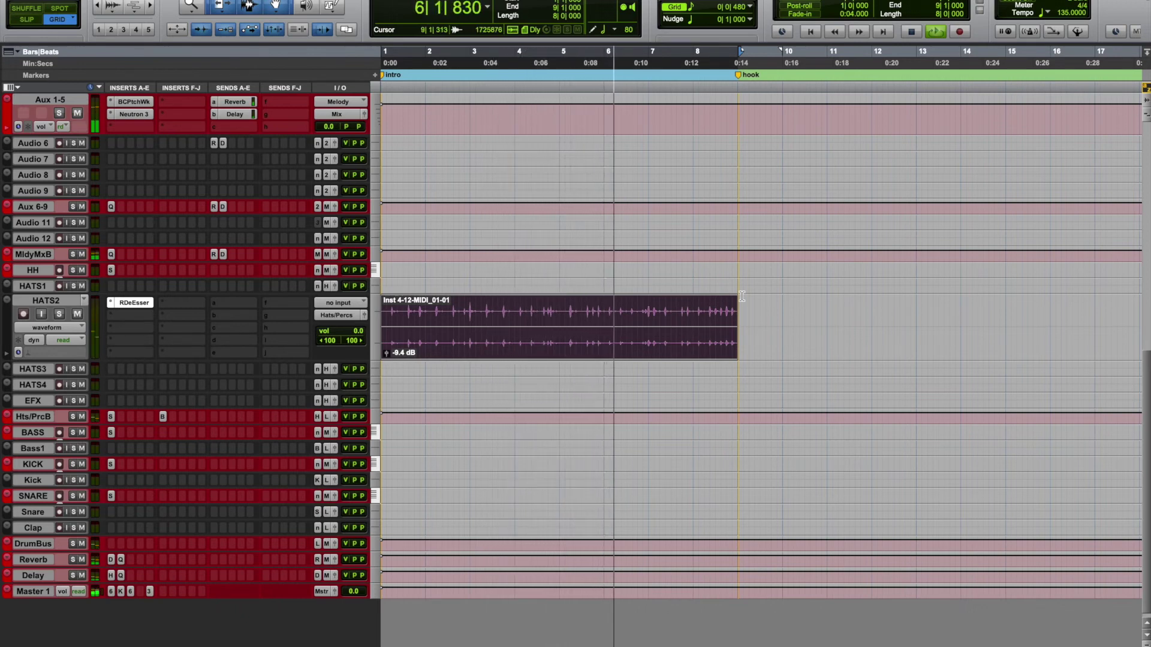
Zoom out and mute the VOX and BELLS tracks
key(r)
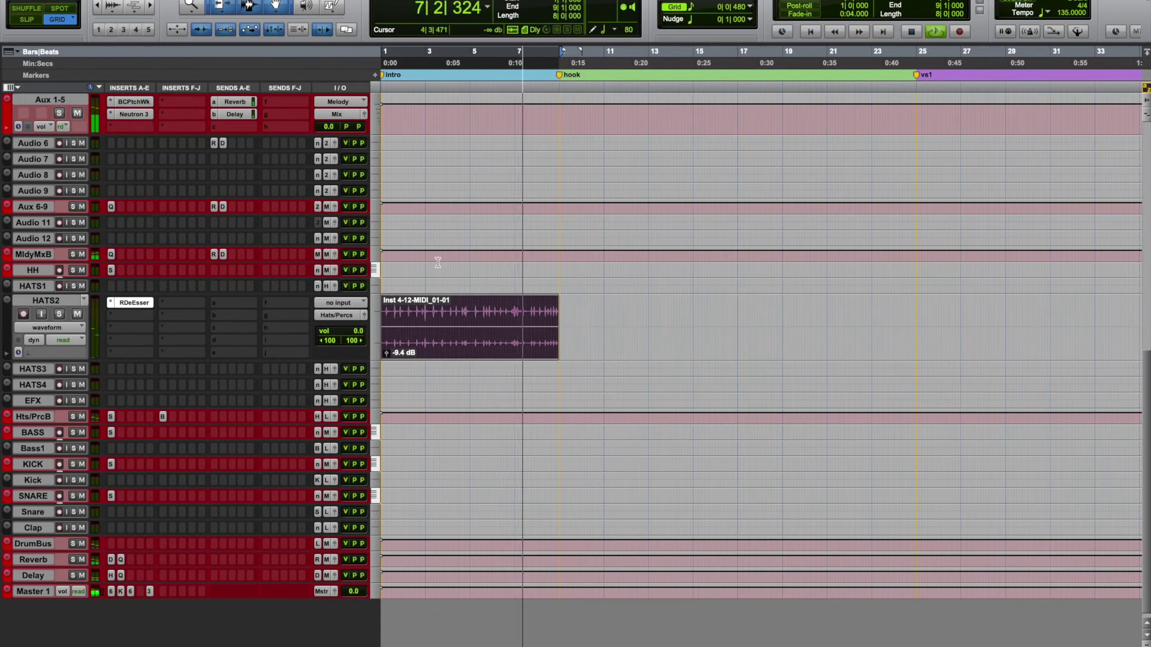
scroll(437, 262, up, 10)
click(78, 358)
click(79, 420)
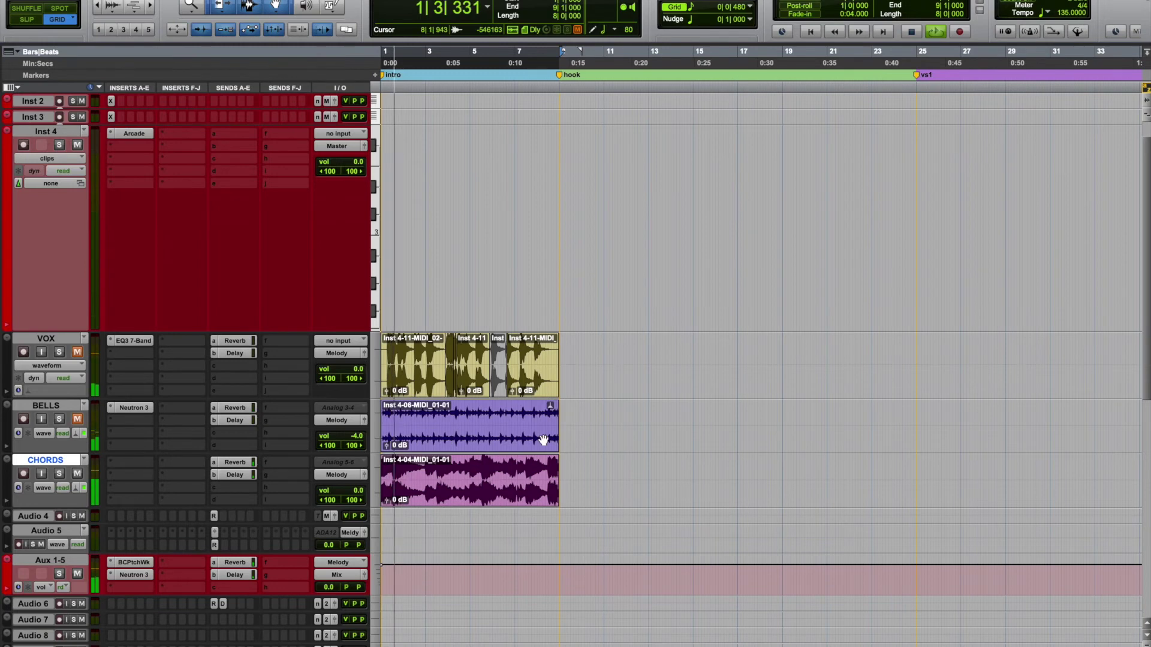
Unmute BELLS and VOX and stop playback
click(77, 419)
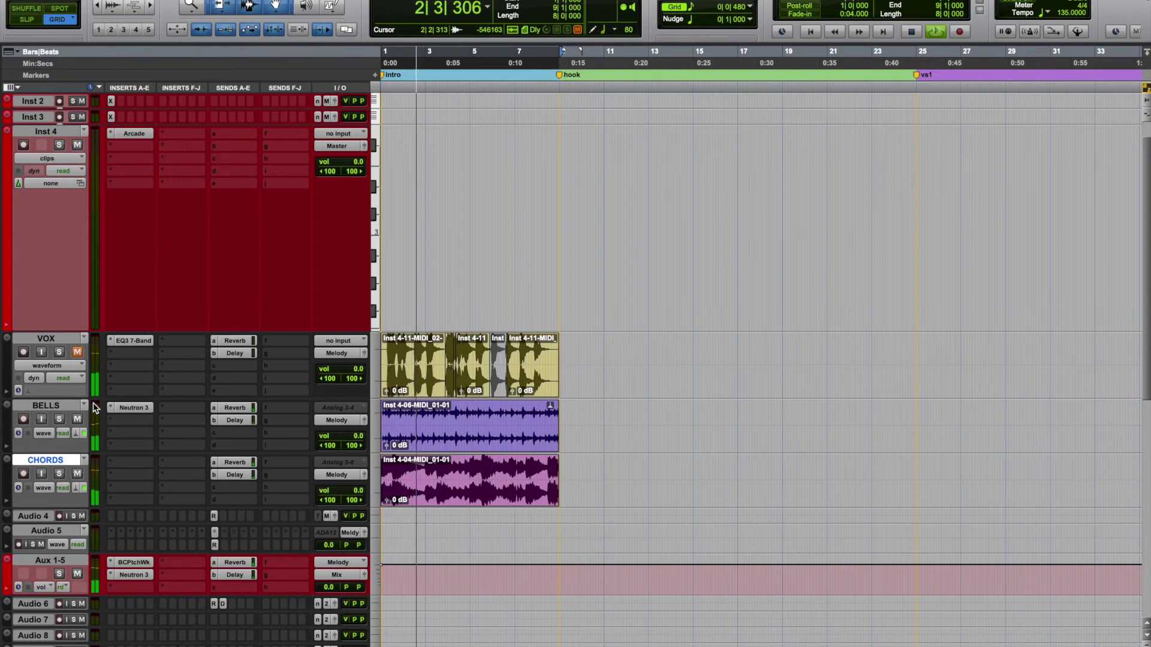
click(76, 352)
key(space)
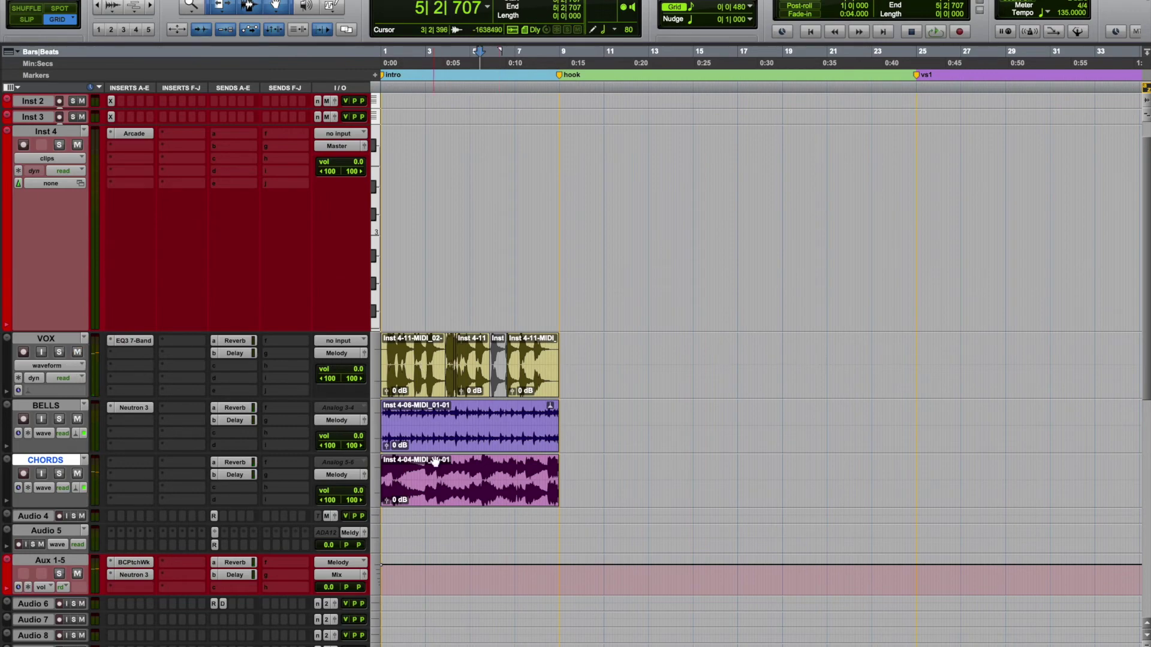
Replay the intro from the CHORDS clip at bar 1, toggling the metronome on and off
scroll(431, 448, down, 10)
click(502, 346)
key(space)
scroll(507, 342, up, 1)
scroll(507, 342, up, 5)
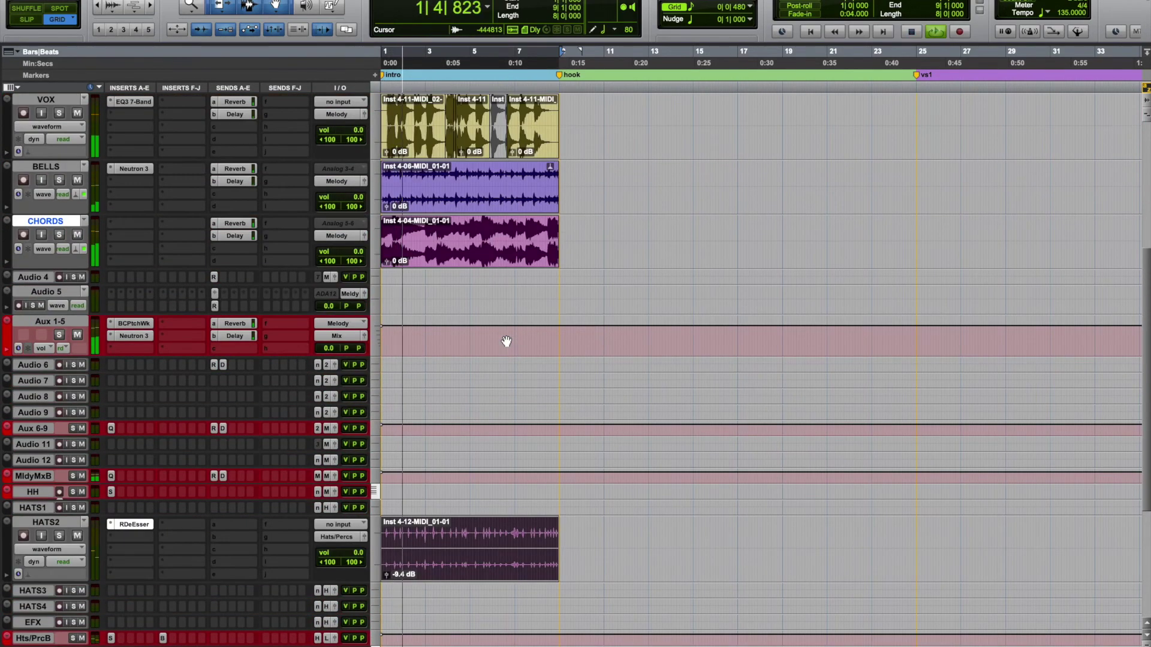
click(1029, 32)
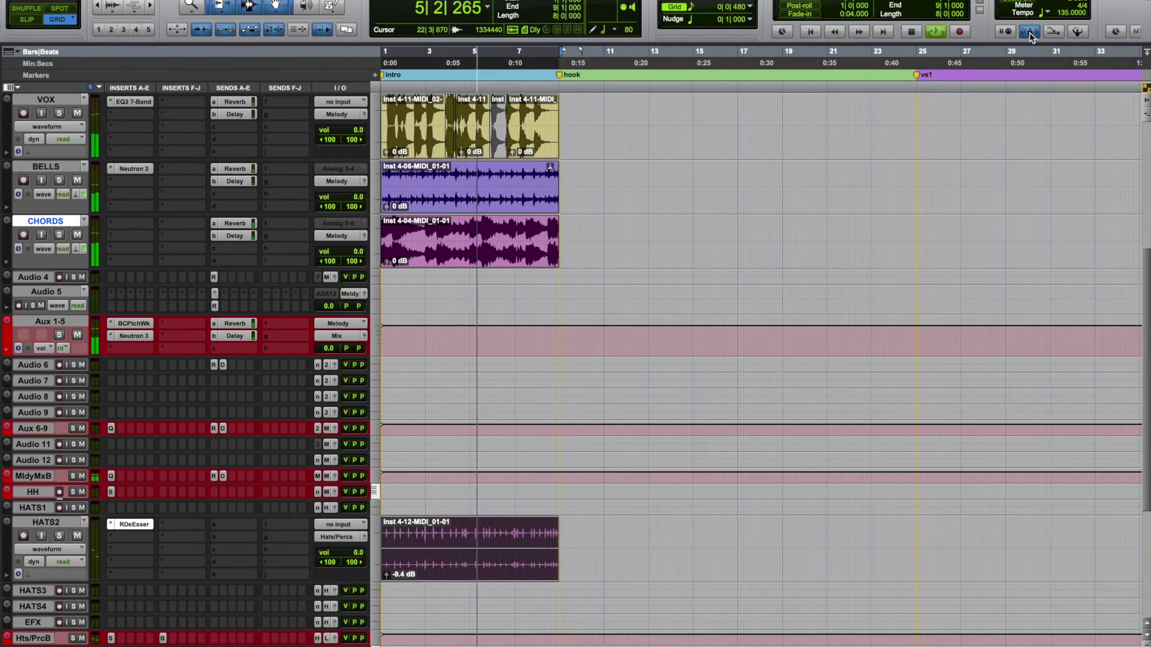
click(1028, 33)
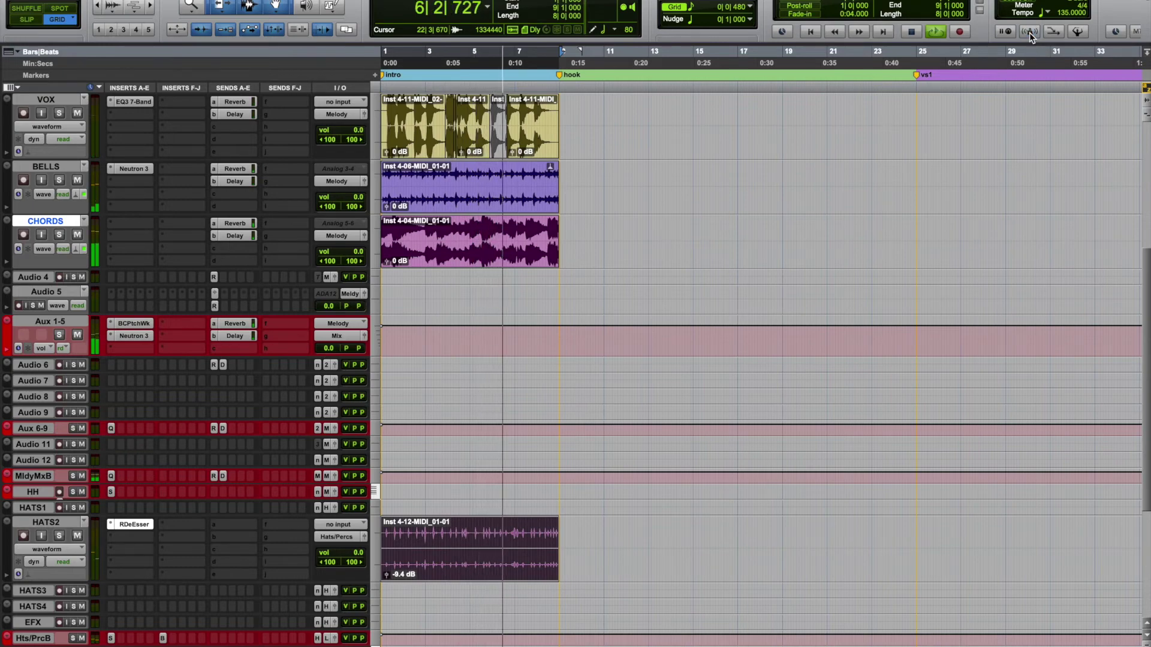
Set an edit point in the HATS2 clip and stop playback near bar 7
click(519, 548)
key(space)
scroll(232, 341, up, 5)
scroll(232, 341, down, 9)
scroll(233, 342, up, 3)
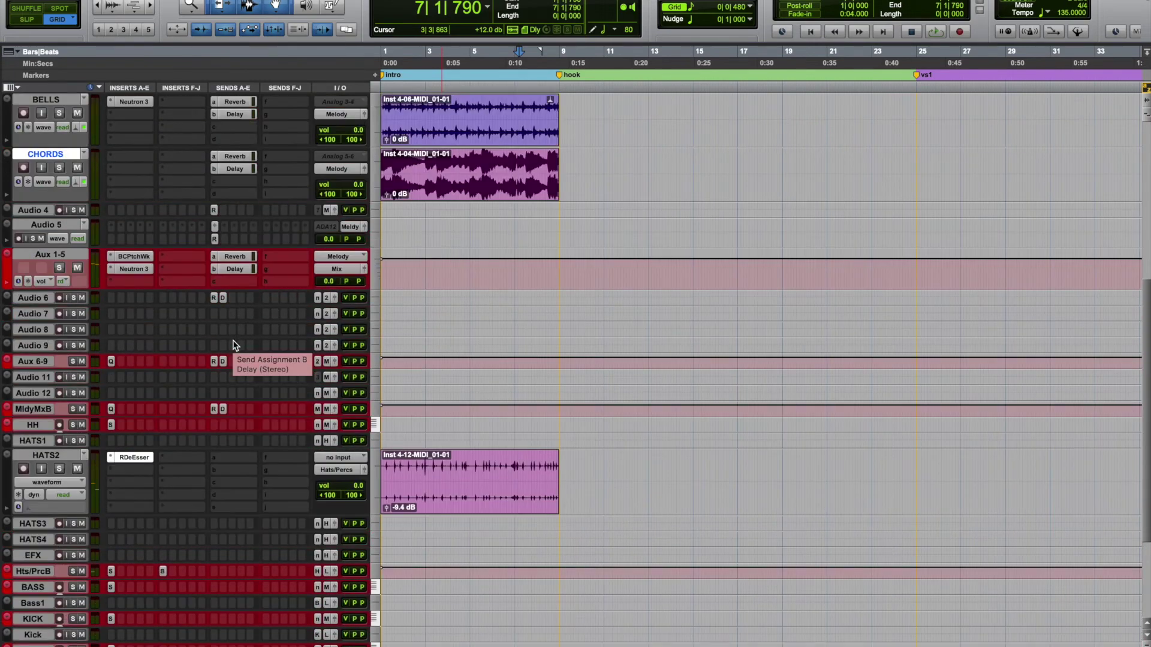
scroll(234, 345, up, 5)
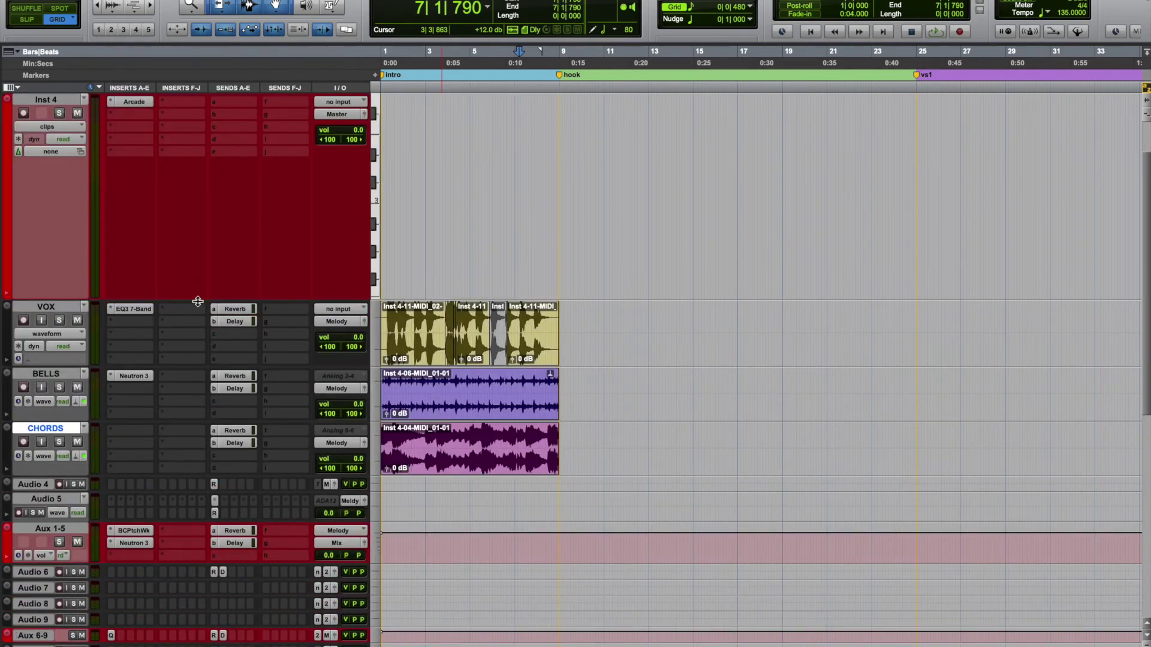
Shrink the Inst 4 track, show HH's velocity lane, and select bars 1–4 of HATS2
drag(190, 297, 192, 116)
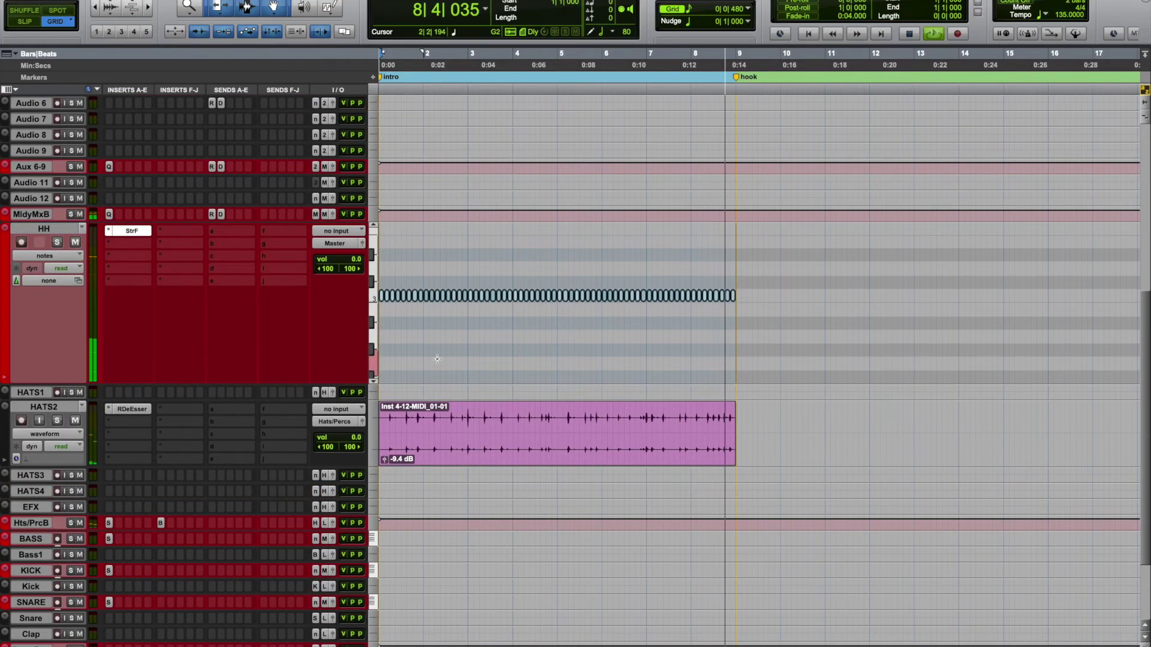
click(5, 378)
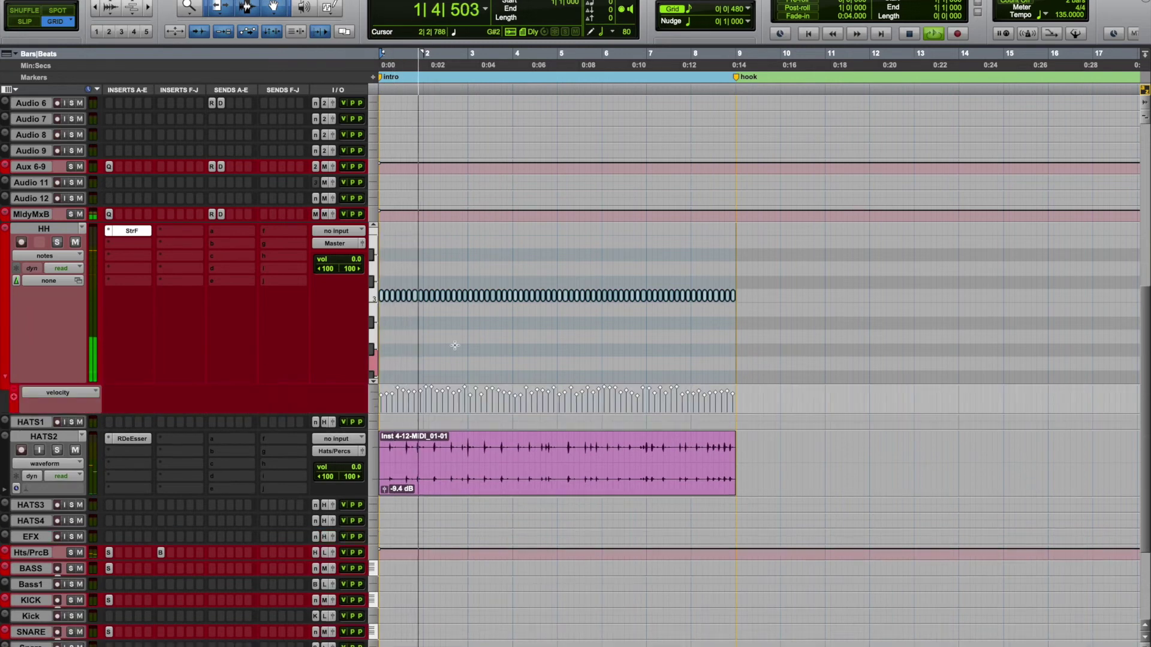
click(429, 278)
key(super+bracketright)
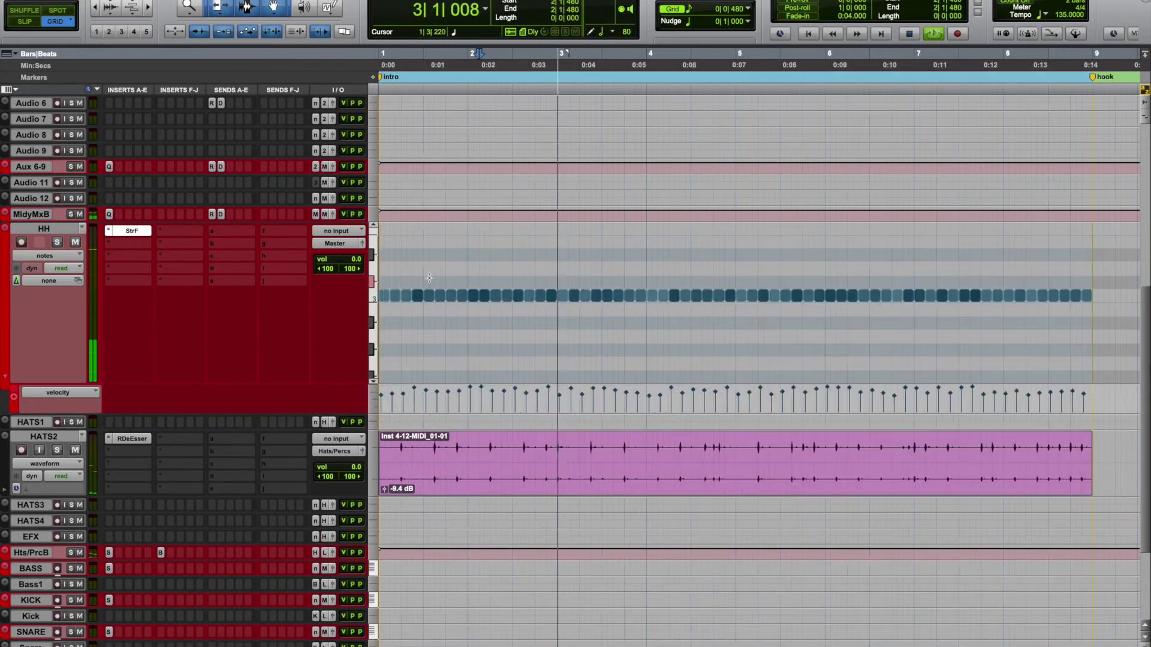
key(super+bracketright)
scroll(592, 279, down, 1)
key(space)
key(super+bracketleft)
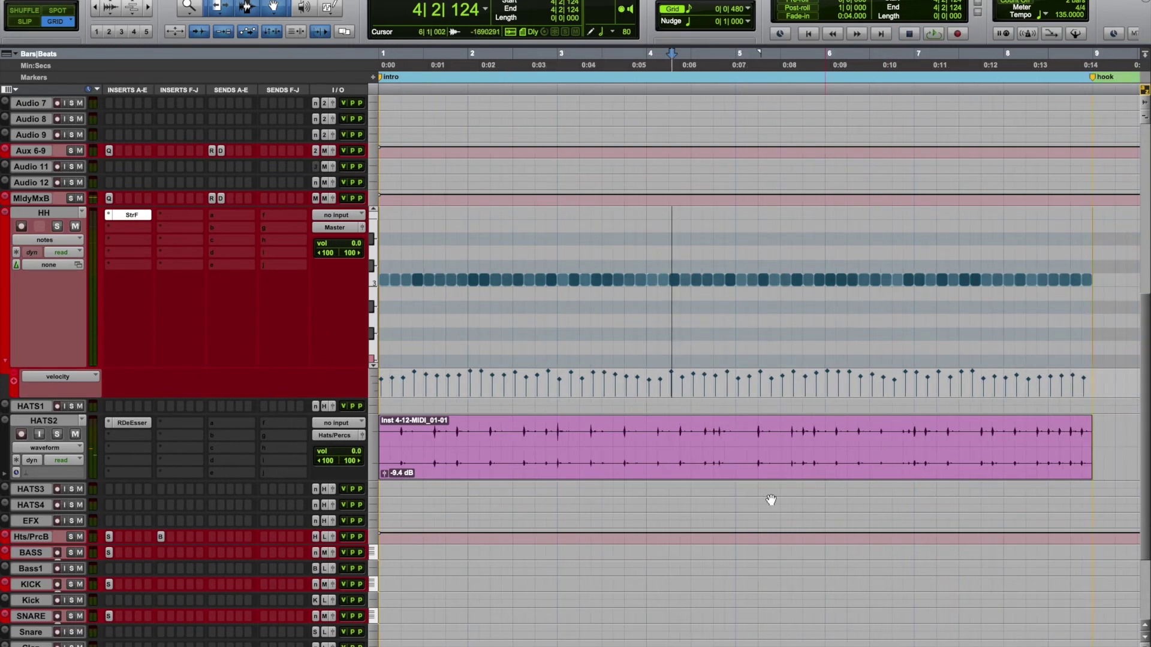
drag(729, 430, 164, 440)
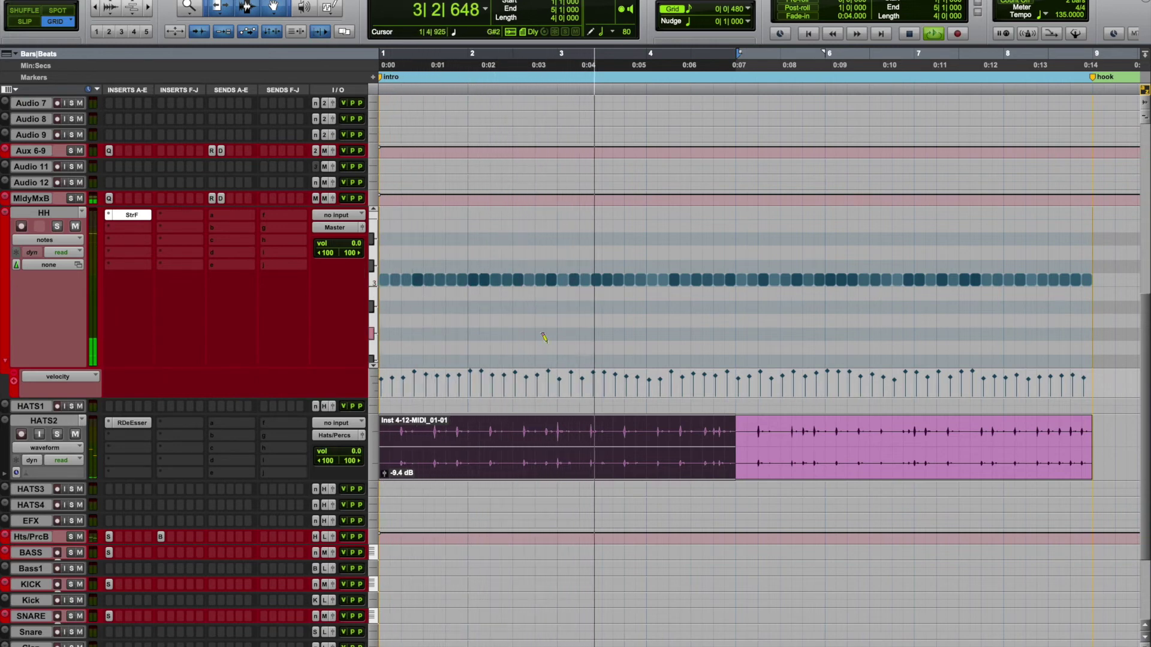
Pencil three new hi-hat notes into HH, then drag snare_06 from Splice onto the Snare track
click(604, 333)
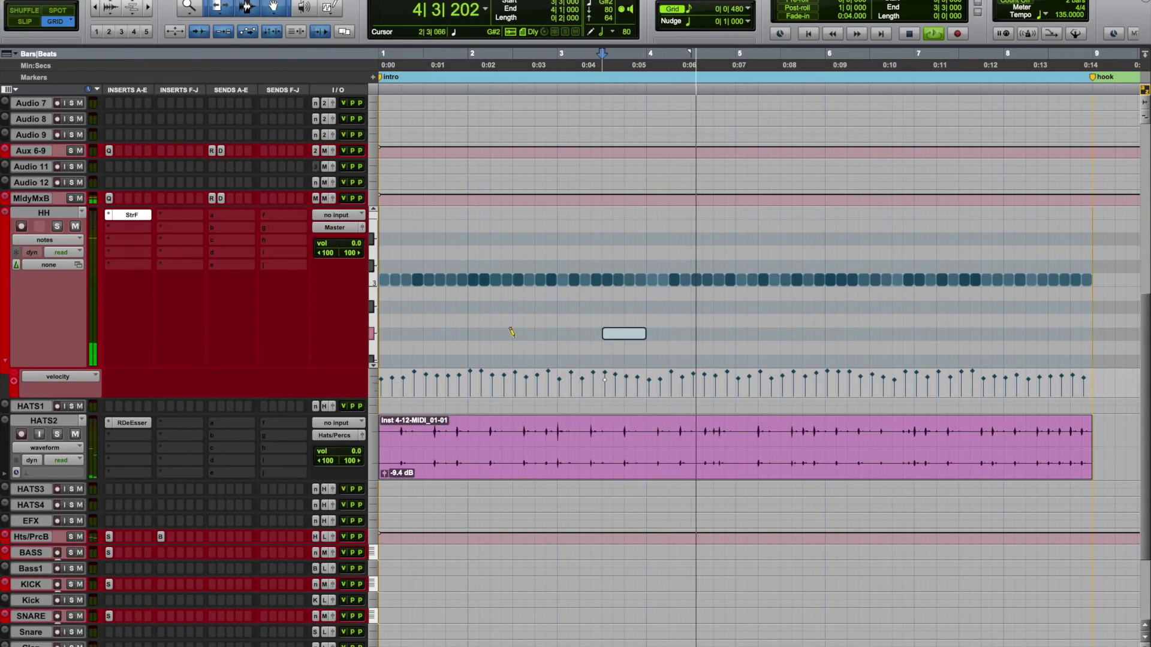
click(513, 333)
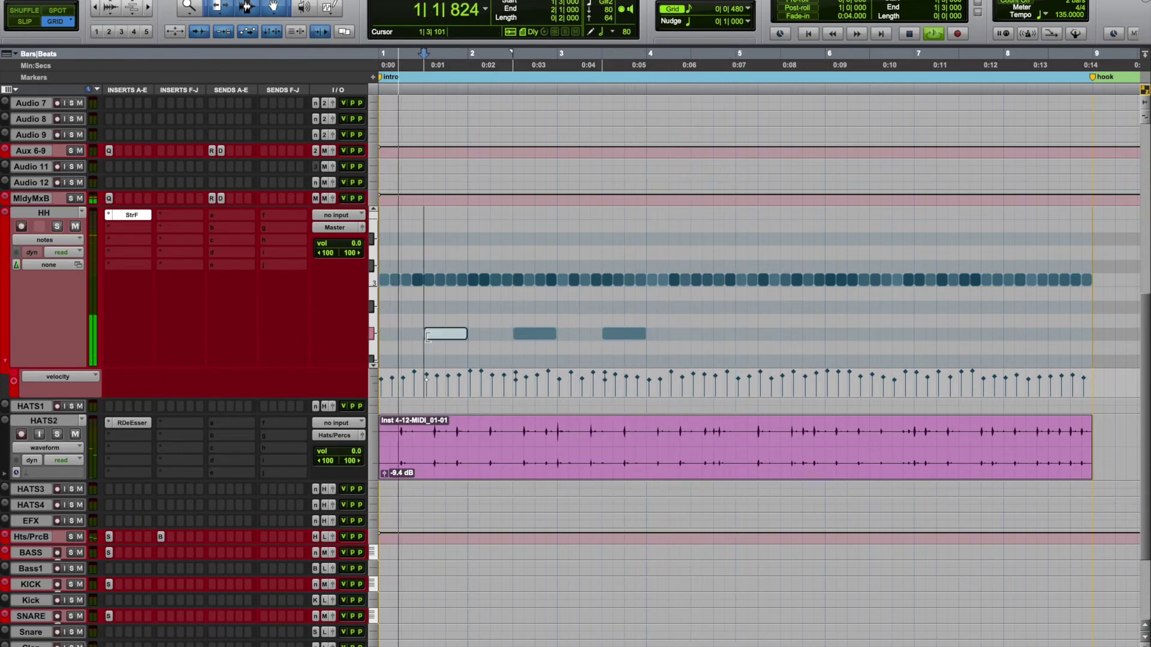
click(694, 334)
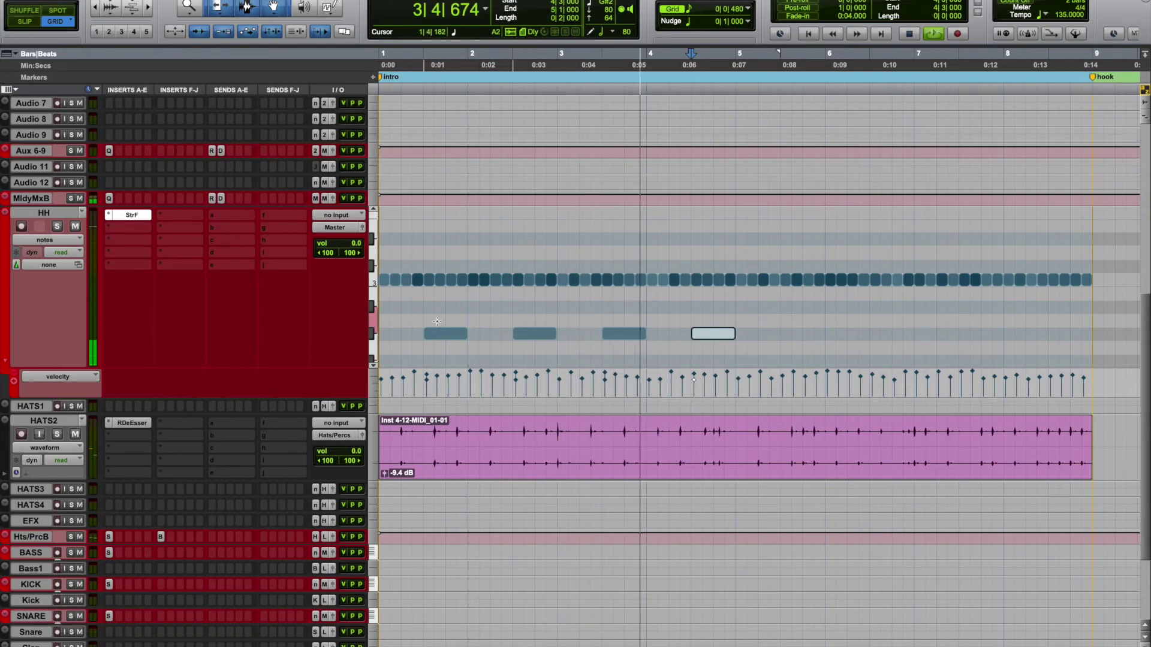
click(692, 9)
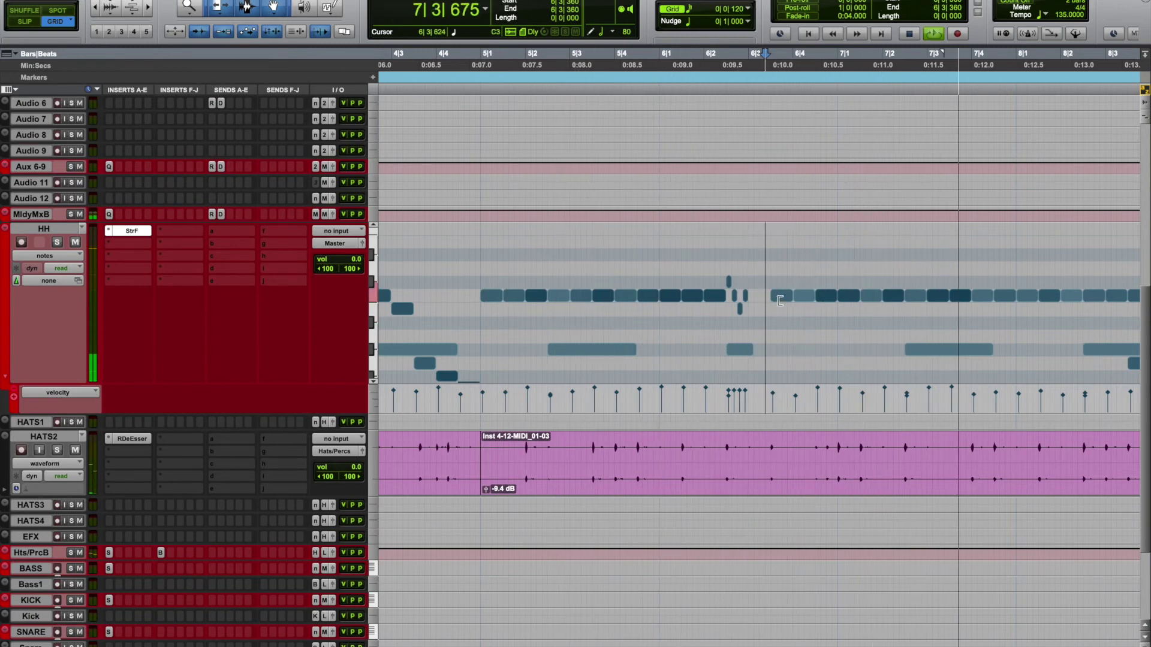
click(729, 267)
key(space)
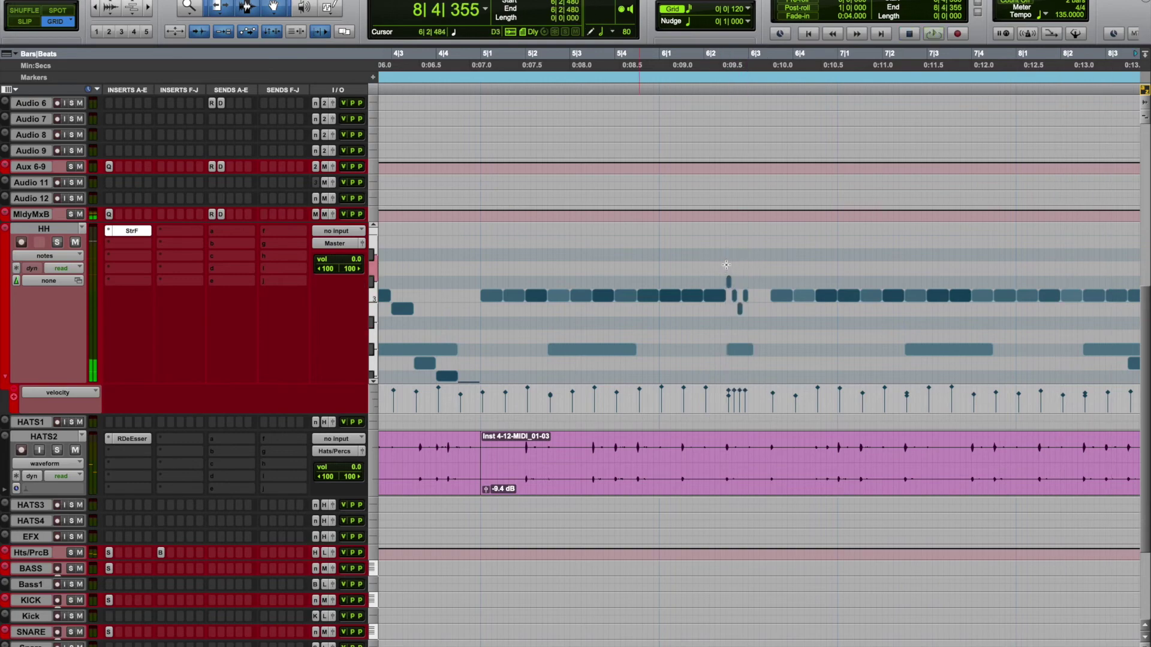
drag(729, 296, 751, 312)
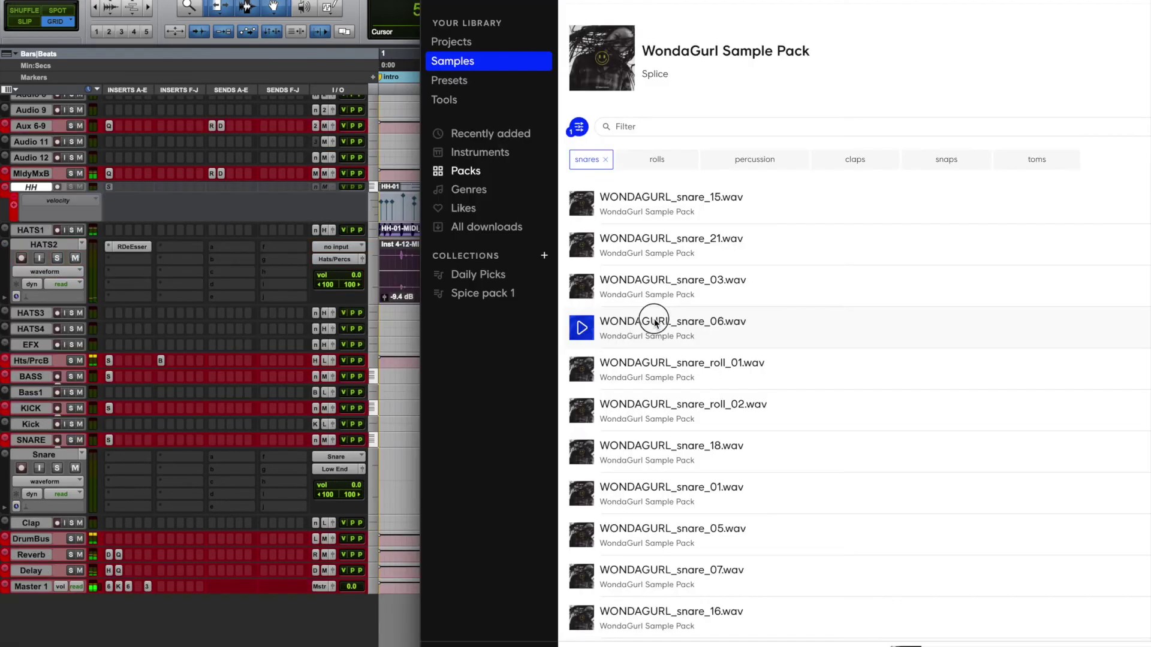
drag(598, 324, 437, 501)
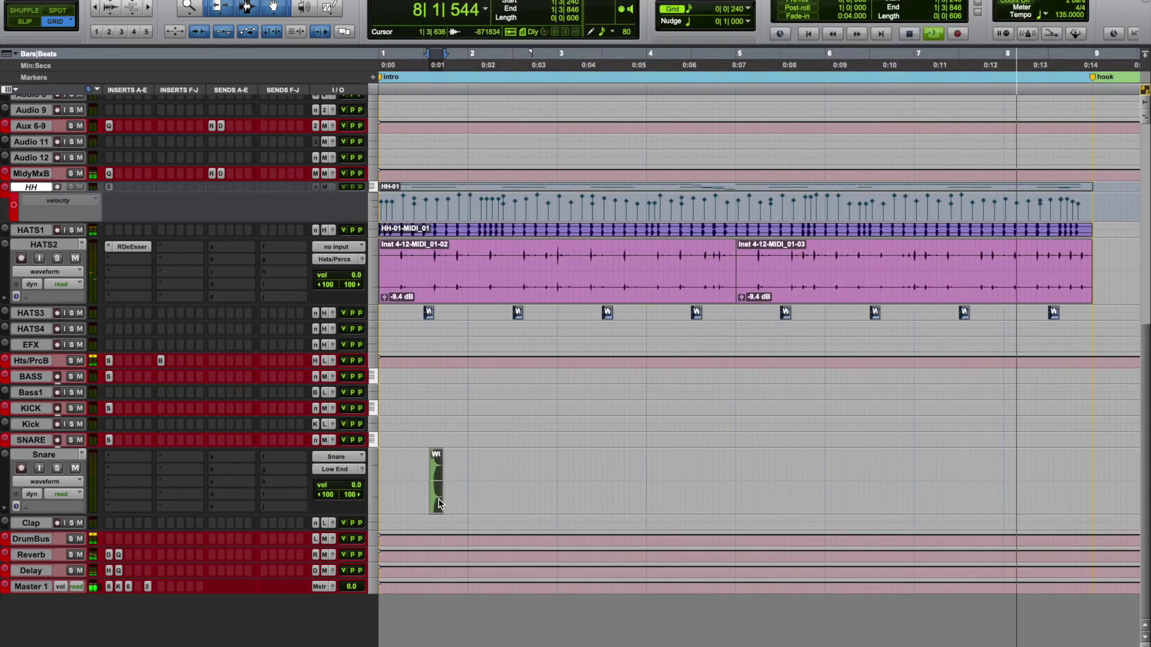
Place the snare clip at 1|3|000, trim it to end at 1|3|480, and set Snare volume to -15.2
key(super+bracketright)
key(super+bracketright)
drag(598, 502, 565, 476)
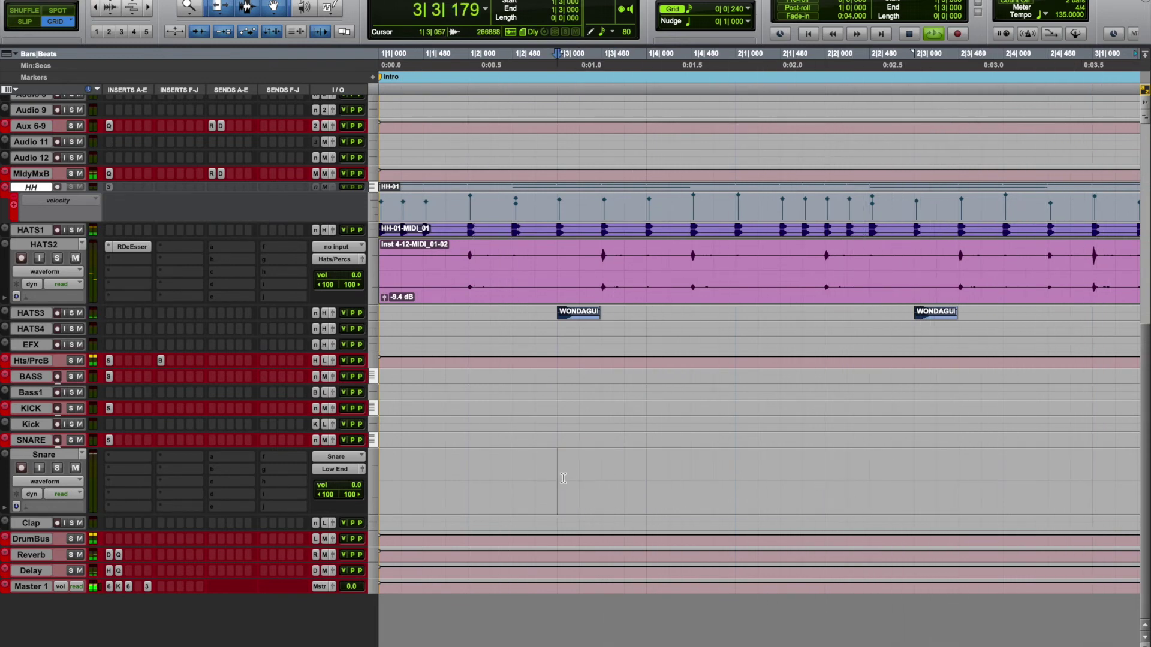
key(super+z)
drag(607, 476, 598, 478)
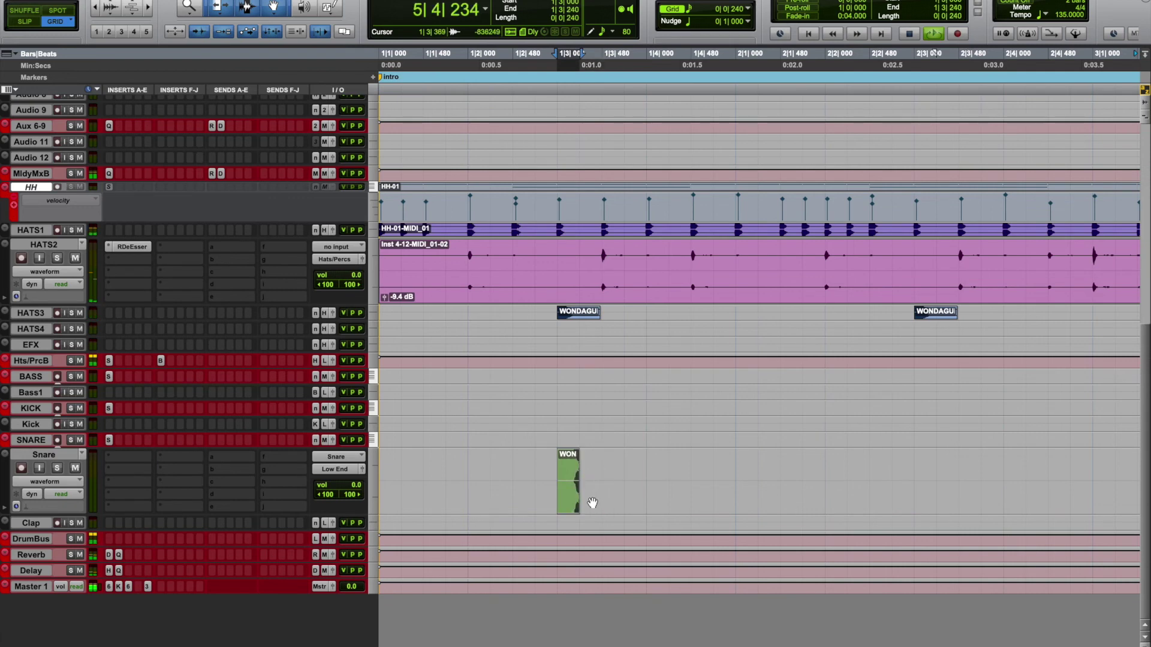
key(space)
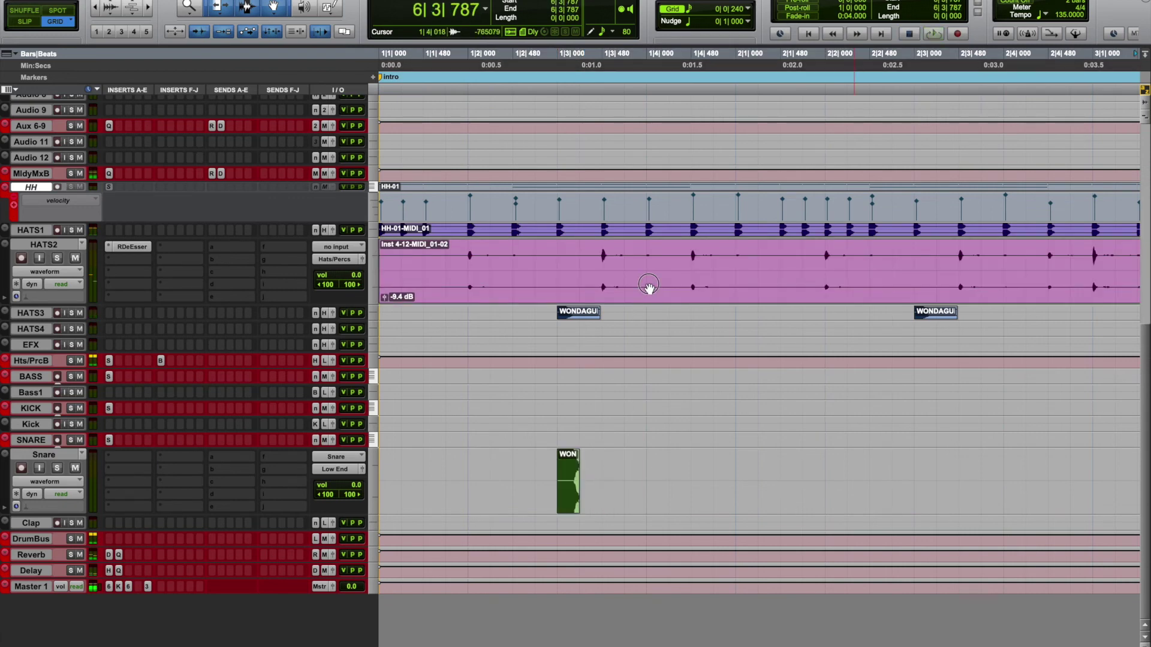
click(648, 286)
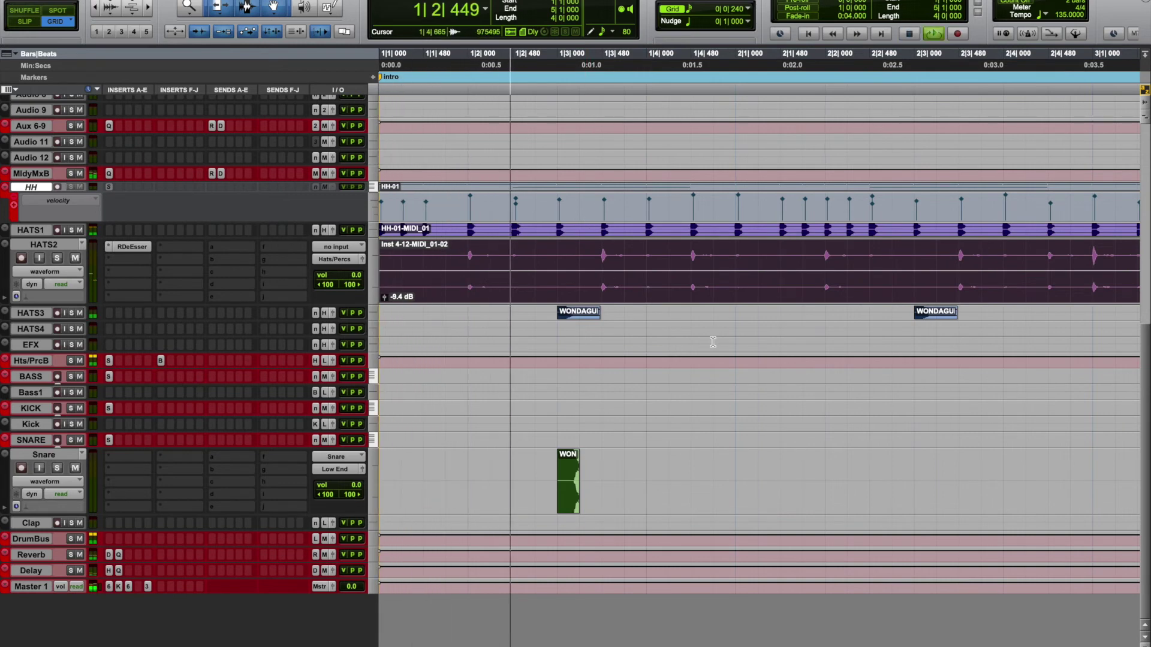
mouse_move(356, 485)
mouse_down()
mouse_move(359, 510)
mouse_move(358, 481)
mouse_up()
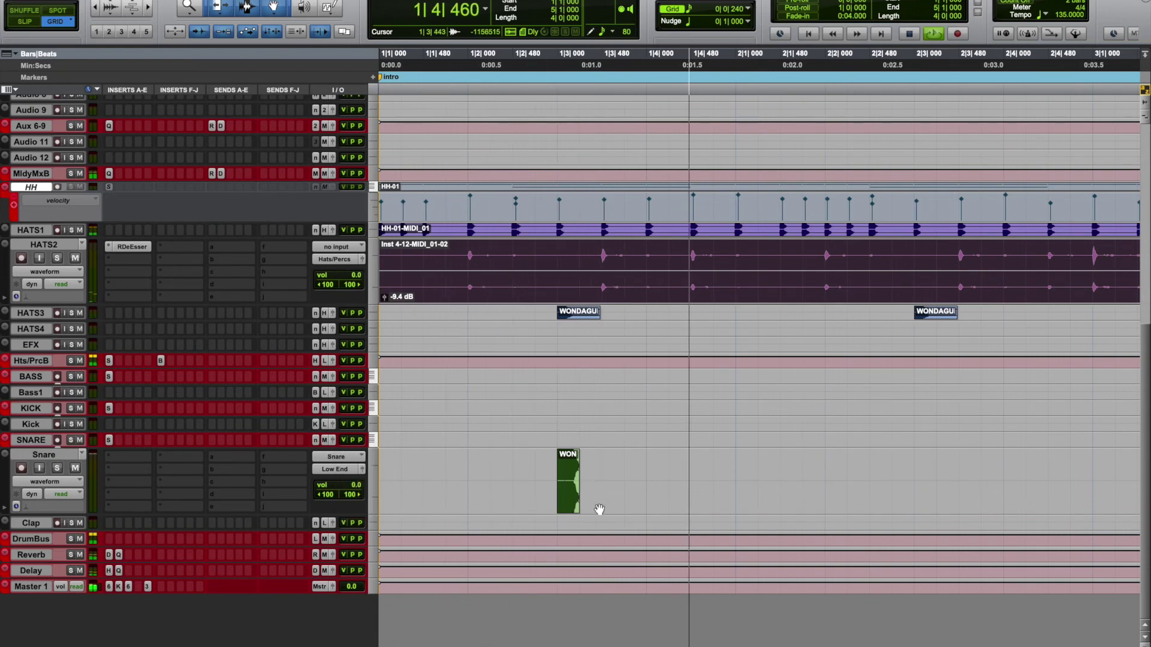
Duplicate the bar-1 snare hit with Cmd+D so it repeats through bar 8
key(super+bracketleft)
key(super+bracketleft)
key(super+bracketleft)
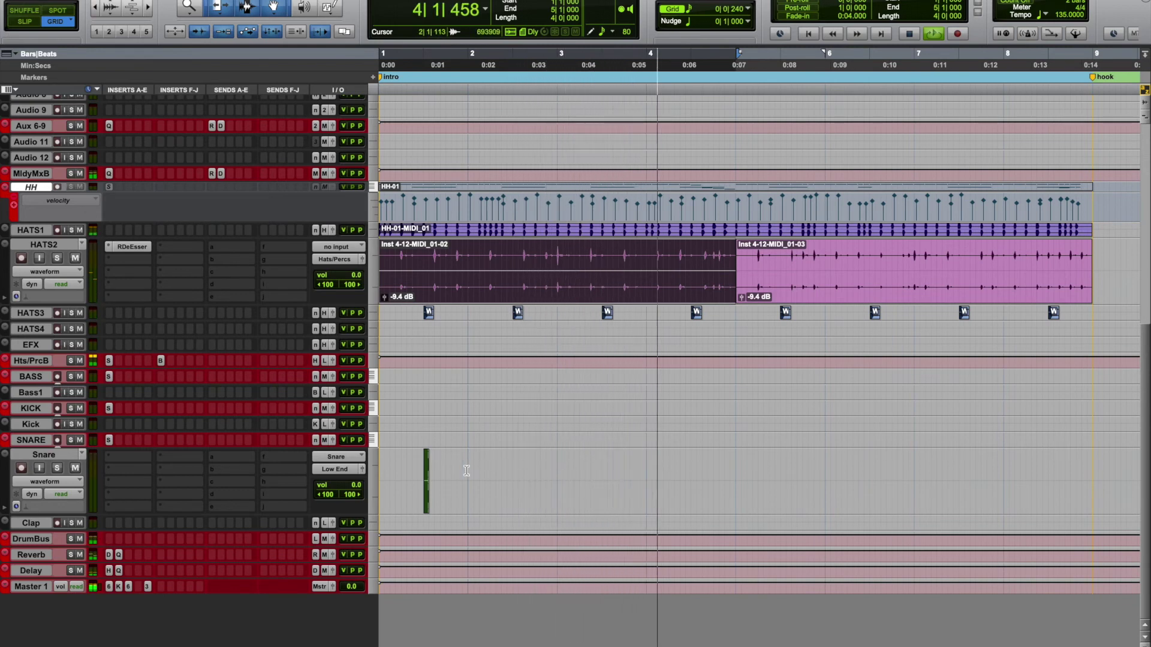
drag(468, 470, 379, 474)
key(super+d)
key(super+d)
key(super+d)
key(super+d)
key(super+d)
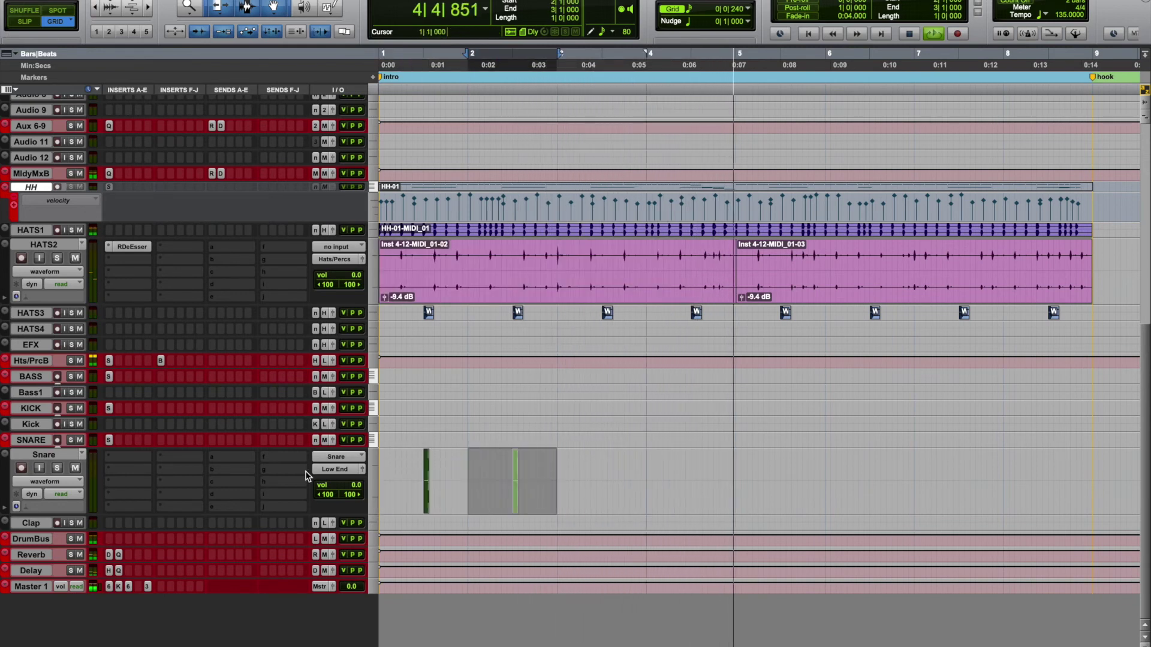
key(super+d)
key(super+d)
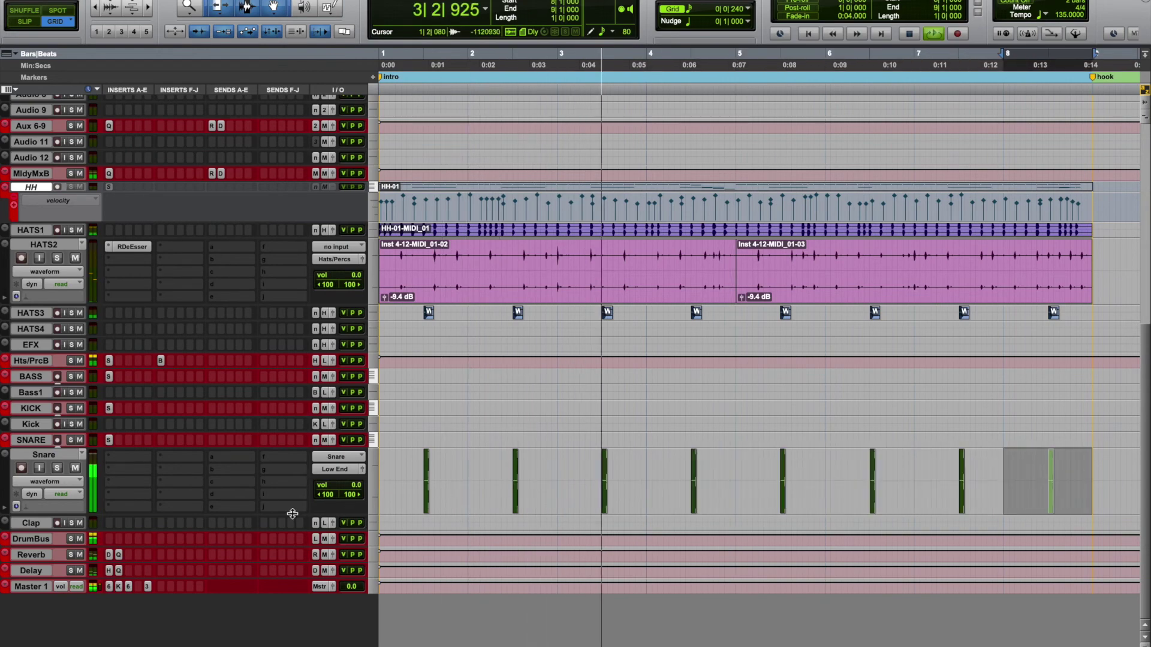
key(ctrl+Down)
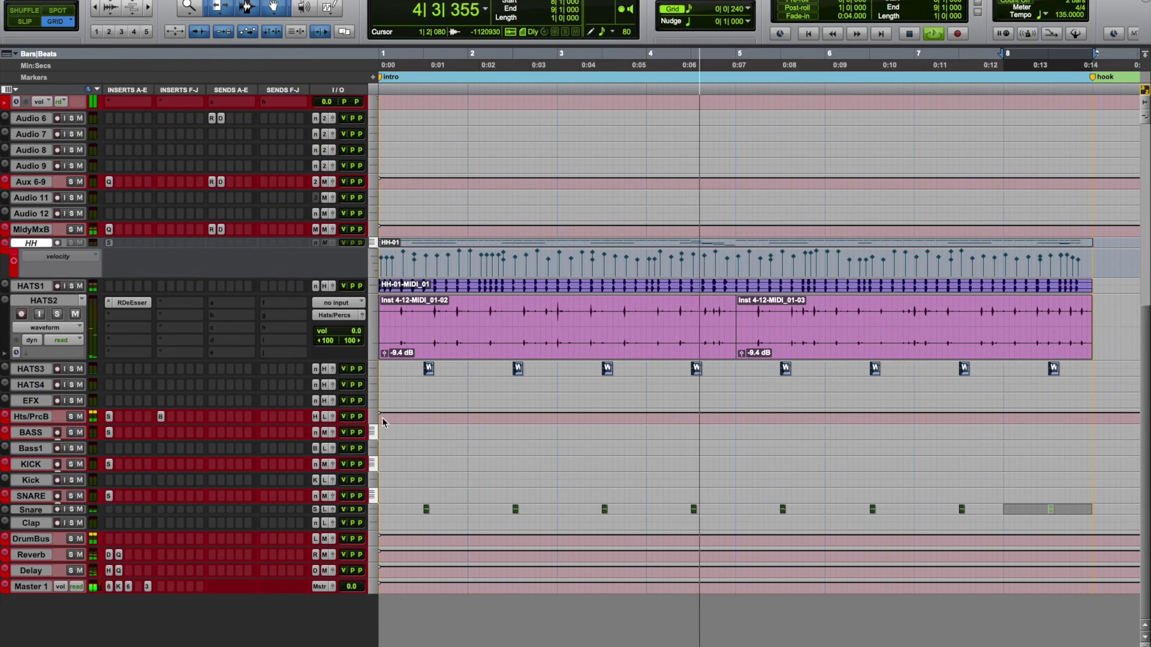
Set the grid to 1/32 note and zoom in around bars 7–8
click(708, 13)
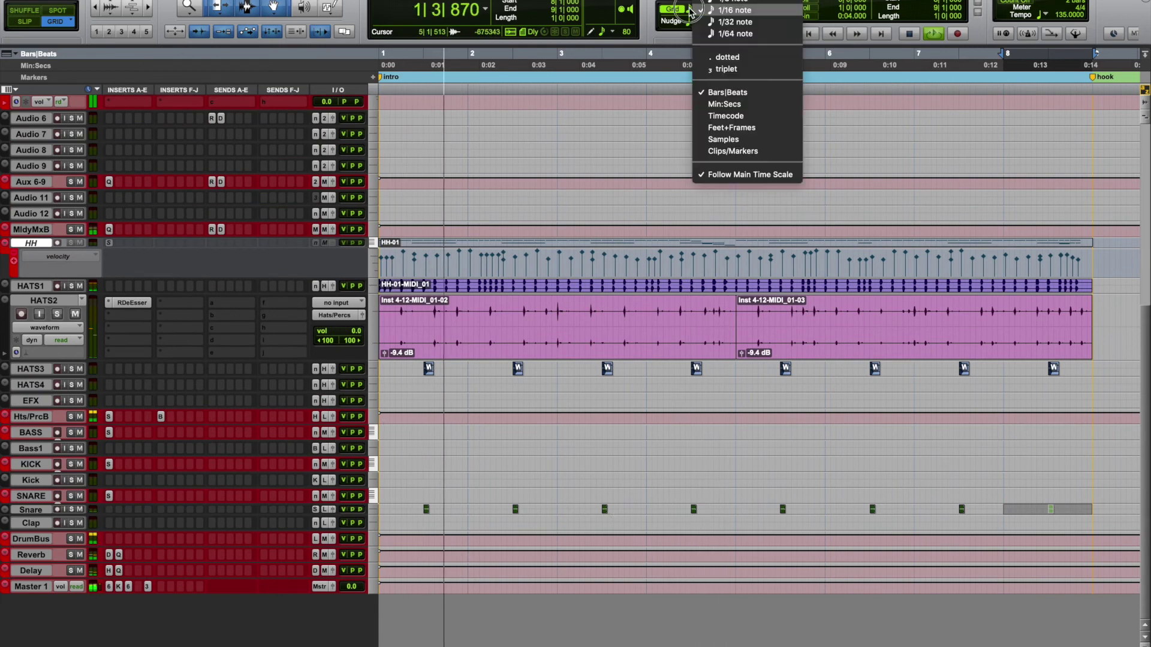
click(695, 22)
key(super+])
key(super+])
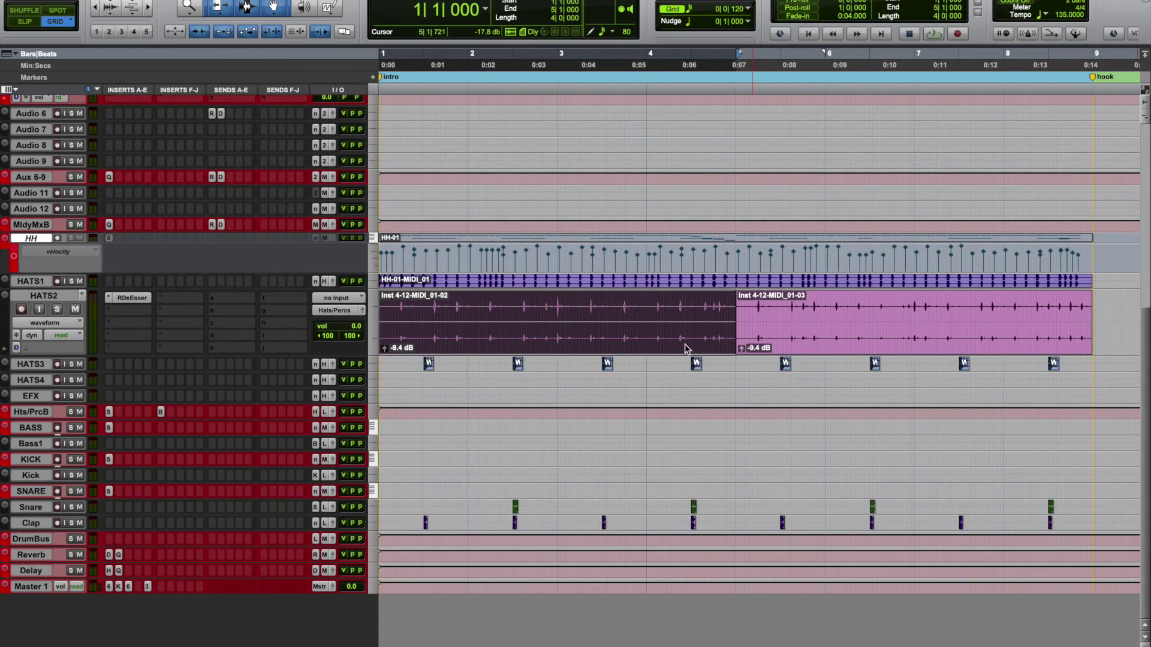
Add a shortened kick one-shot just before bar 9, then replay the intro from bar 1
key(space)
click(1078, 473)
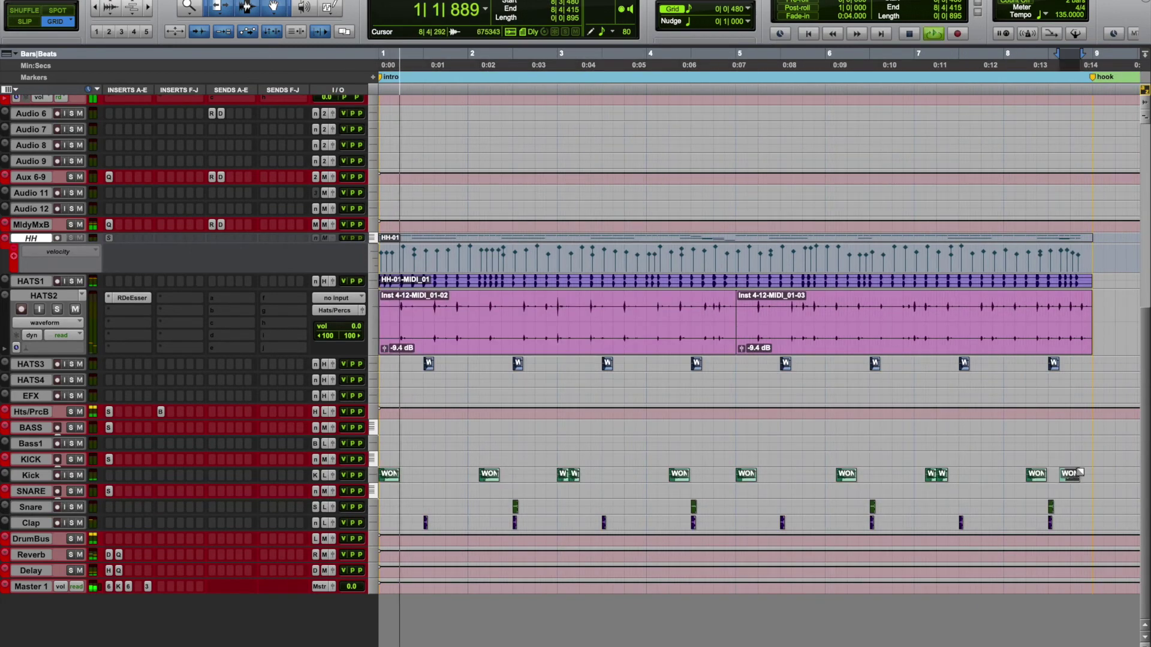
drag(1078, 473, 1090, 477)
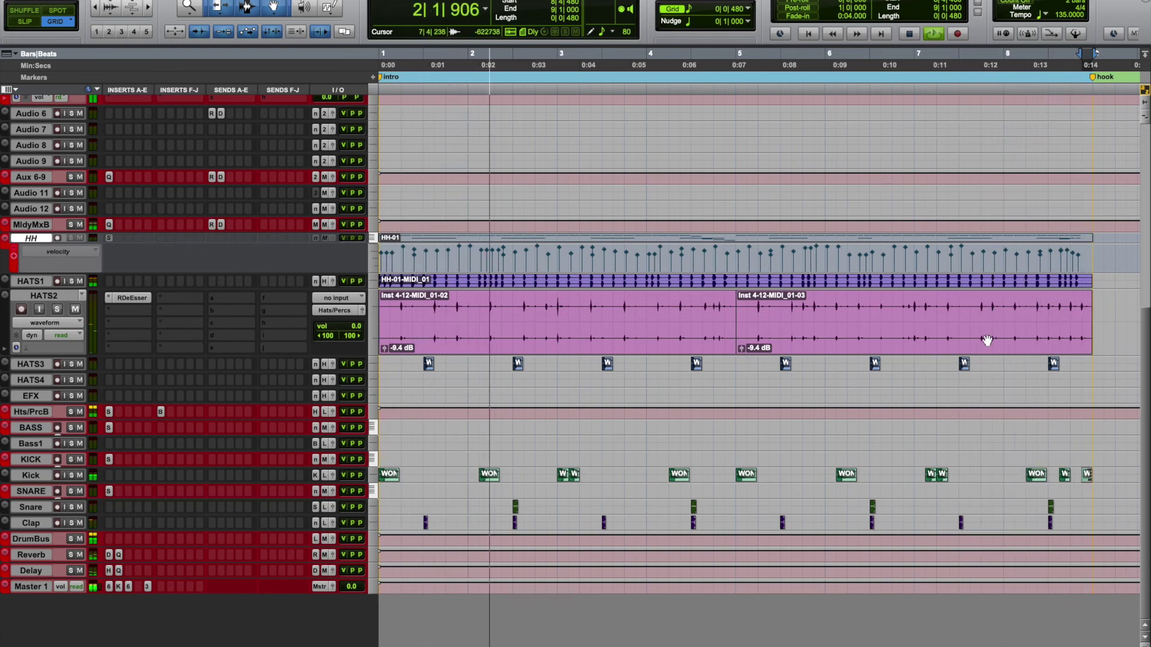
click(899, 343)
key(space)
click(646, 337)
key(space)
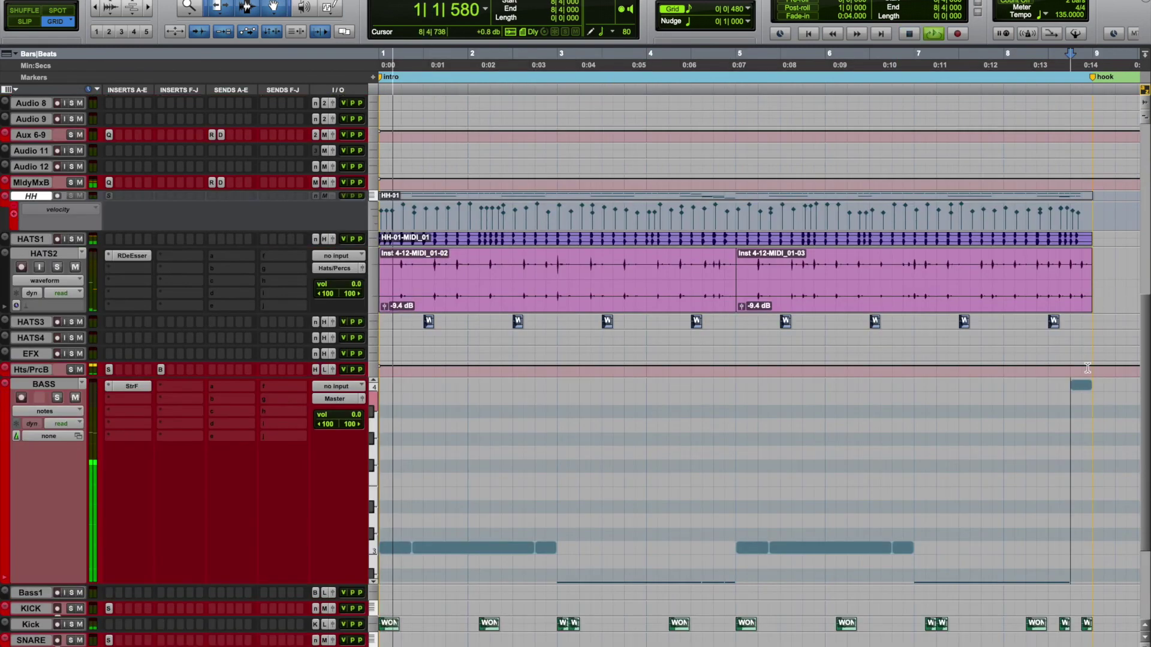
Rework the final BASS notes: add one near bar 8|4, raise the last from D3 to F3, lower another
click(1080, 493)
drag(1083, 508, 1083, 534)
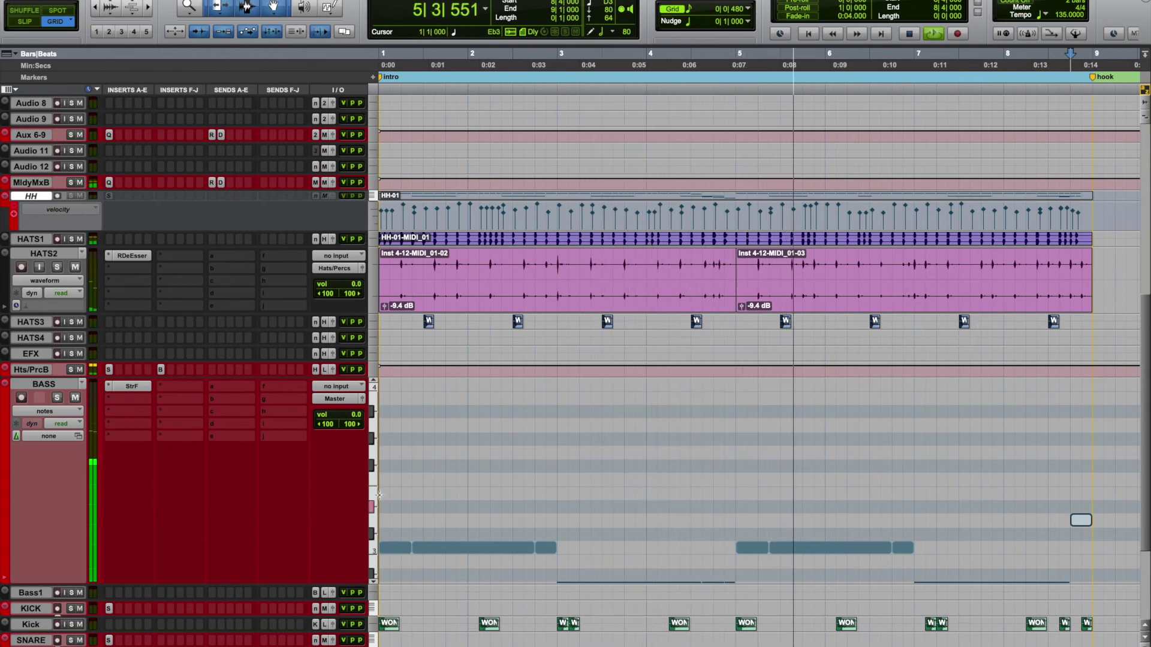
scroll(379, 493, down, 3)
scroll(379, 492, down, 4)
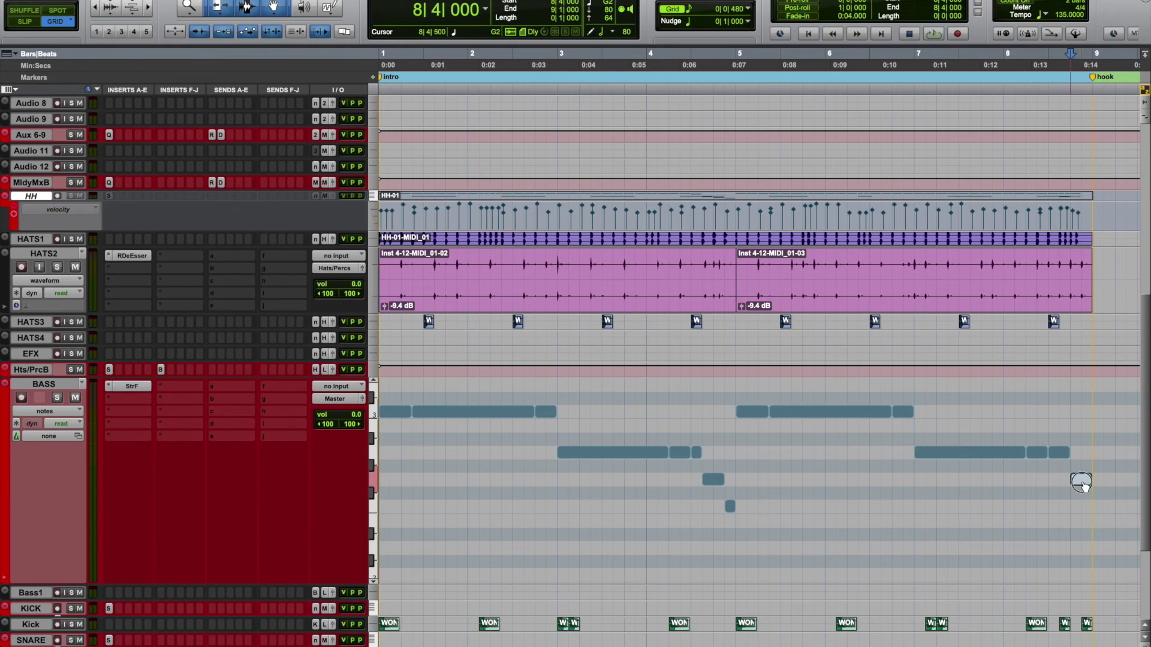
drag(1081, 375, 1089, 432)
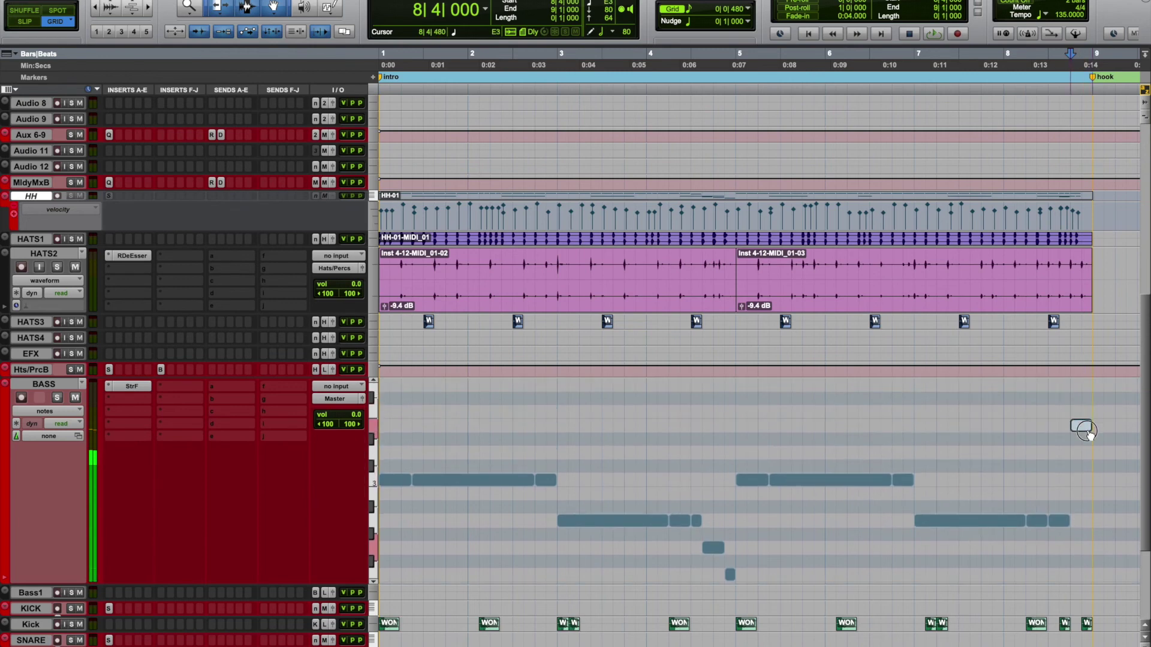
key(space)
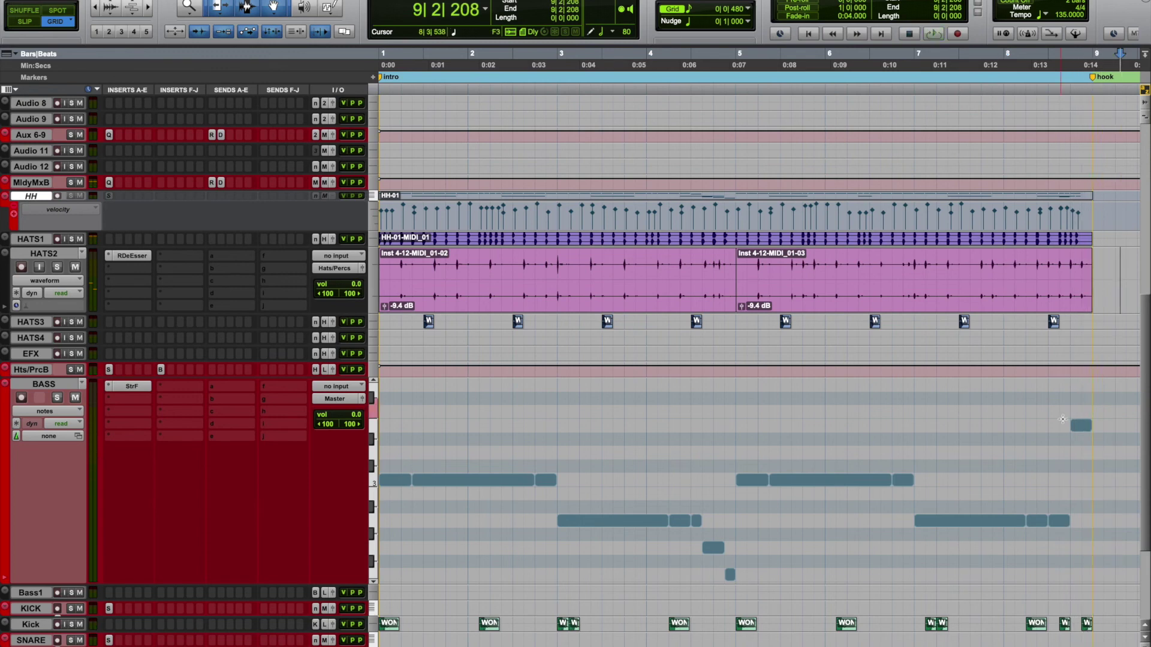
click(935, 296)
shift+click(693, 306)
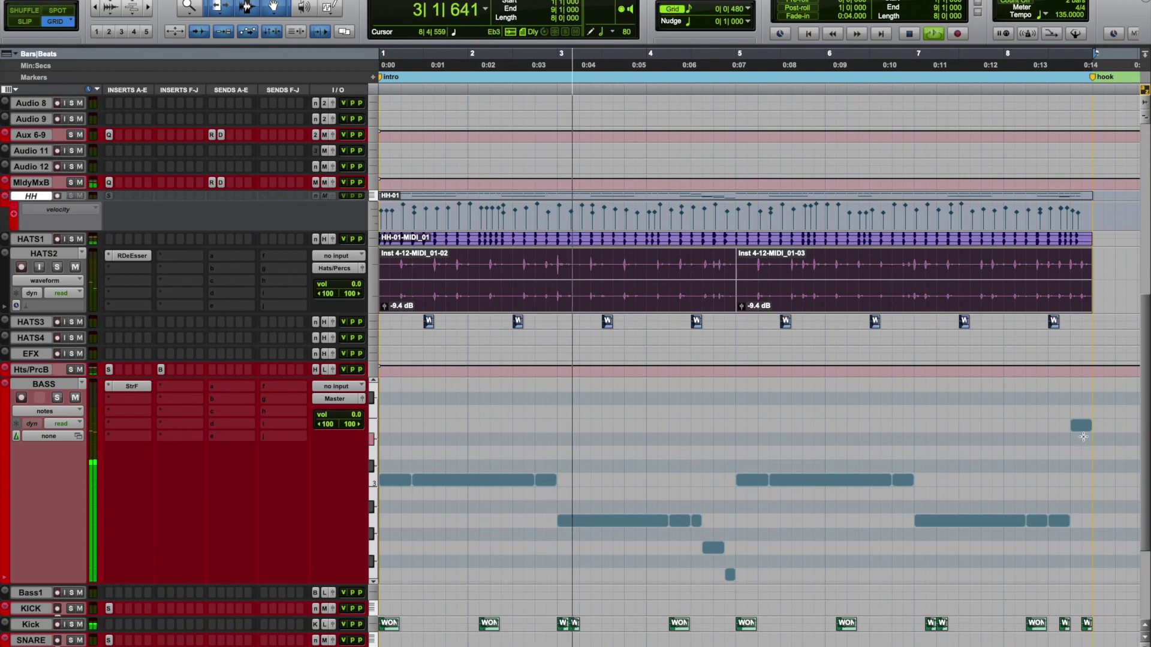
drag(1081, 427, 1086, 512)
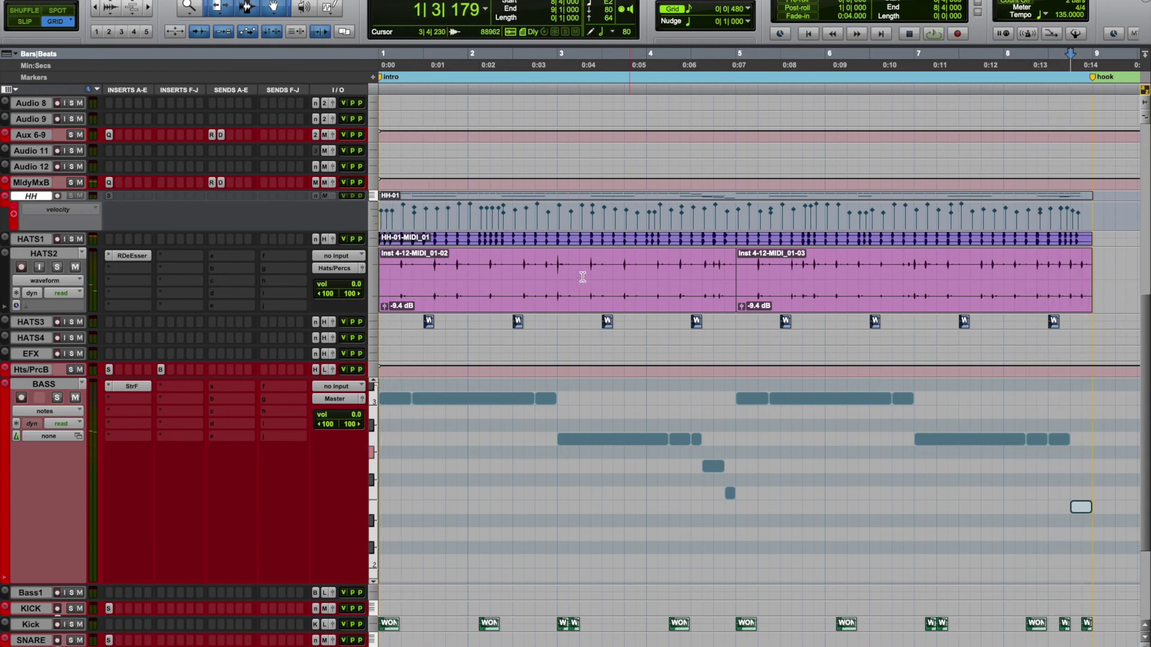
Switch the BASS track to clips view and shrink it to a single row
click(57, 411)
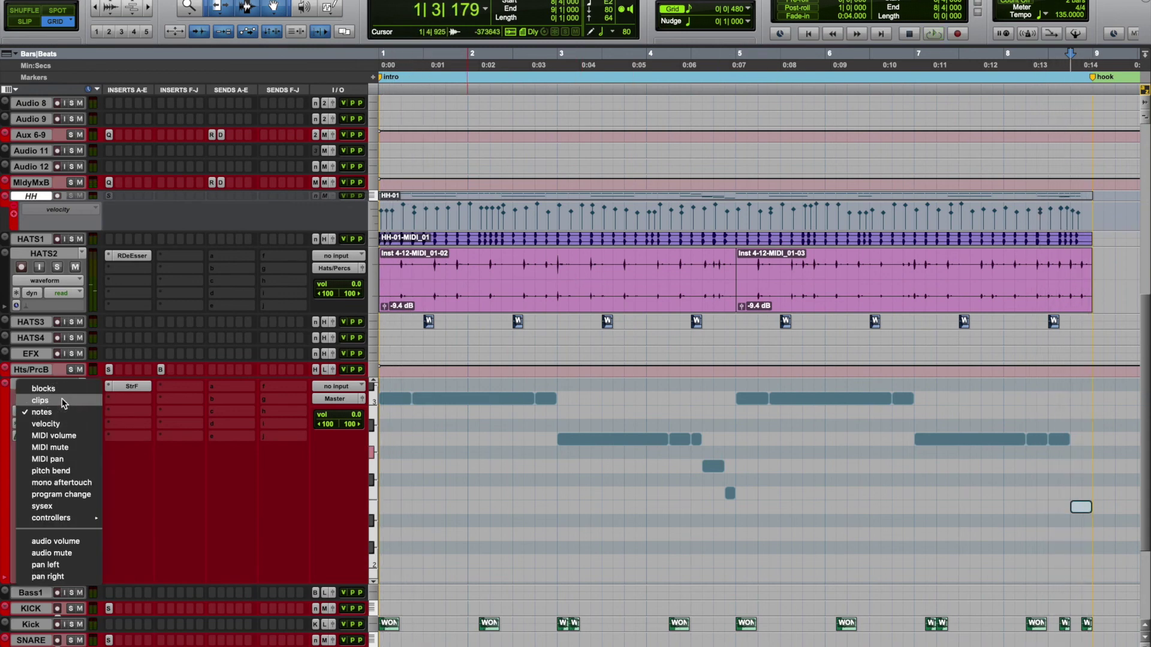
click(63, 402)
drag(179, 583, 179, 395)
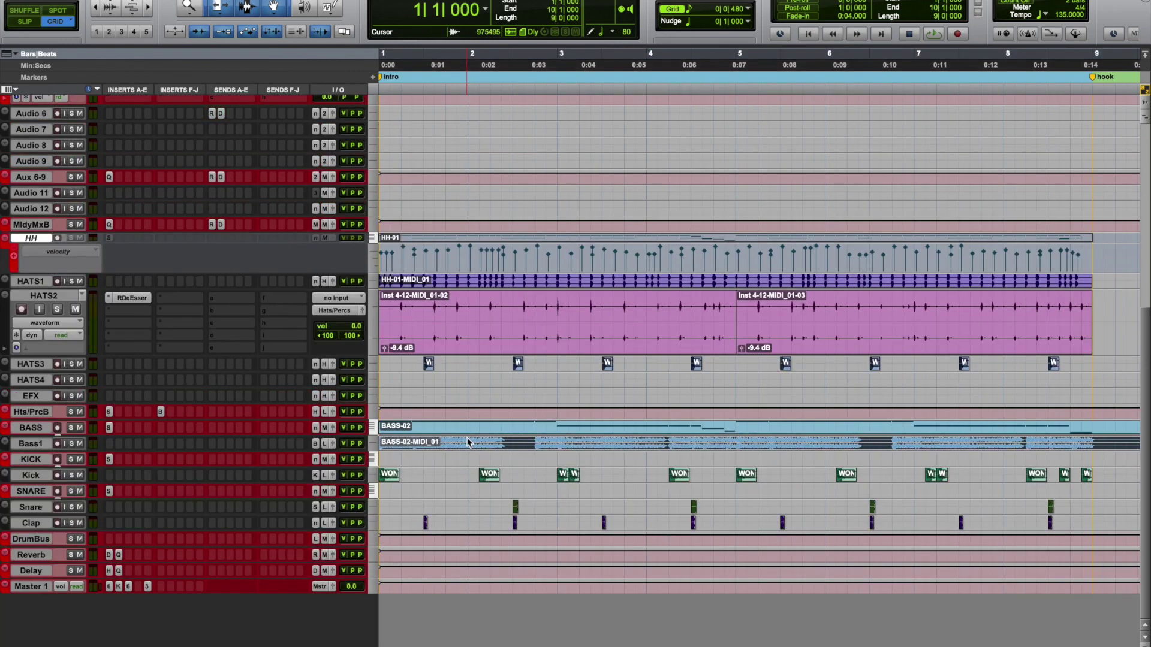
Delete bars 9–11 on the bass tracks so the bass clips end at bar 9
key(super+bracketleft)
key(super+bracketleft)
drag(559, 429, 611, 447)
key(Delete)
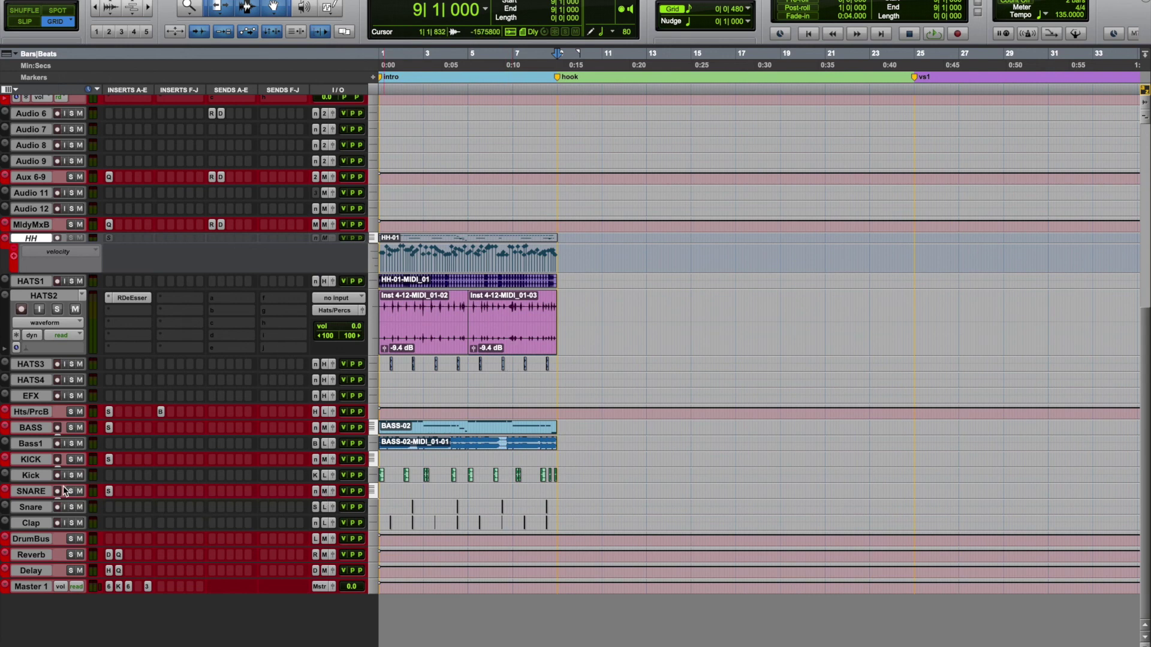
Hide the SNARE, KICK and HH tracks, and hide and deactivate BASS, HATS4 and EFX
right_click(36, 493)
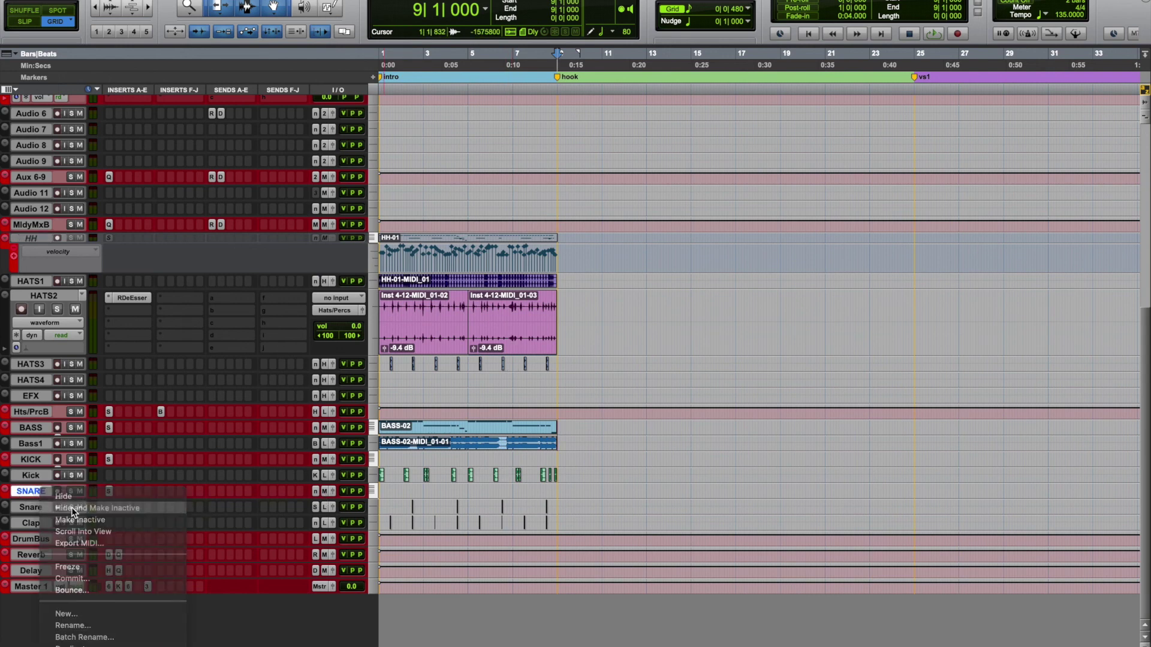
click(71, 507)
right_click(33, 478)
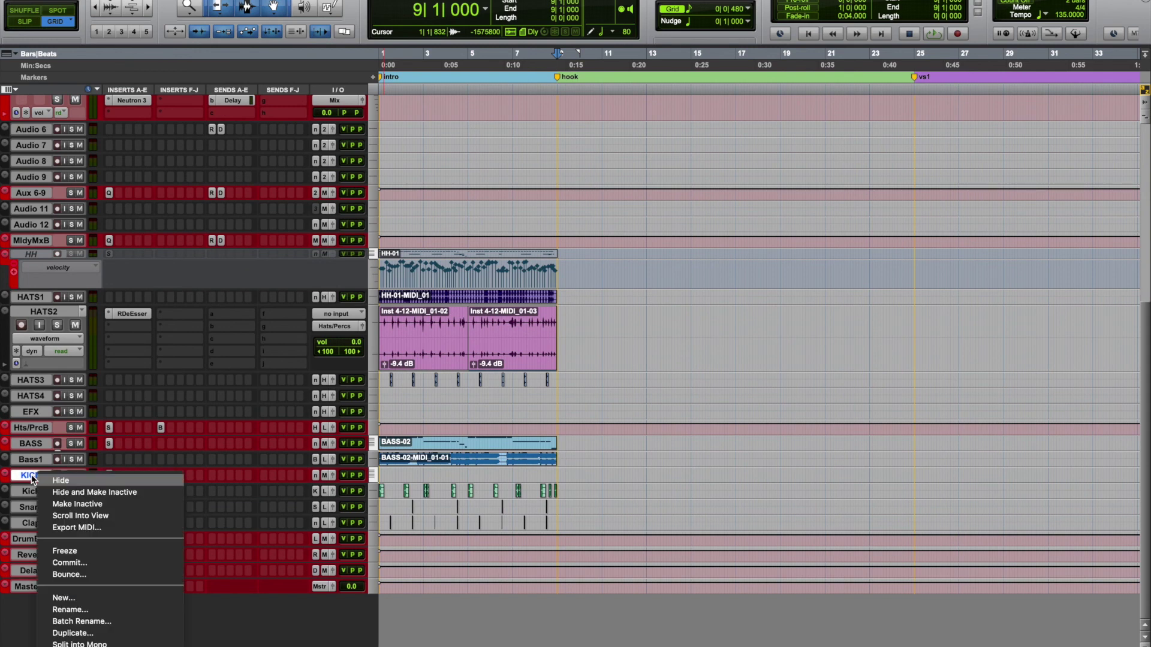
click(68, 491)
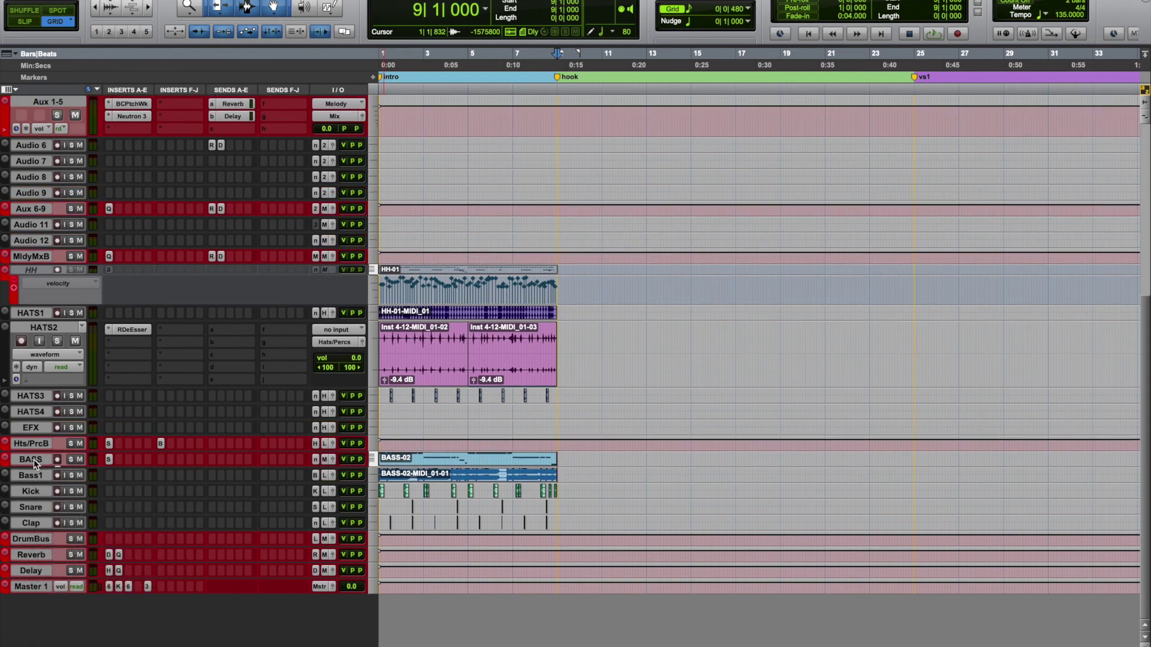
right_click(34, 459)
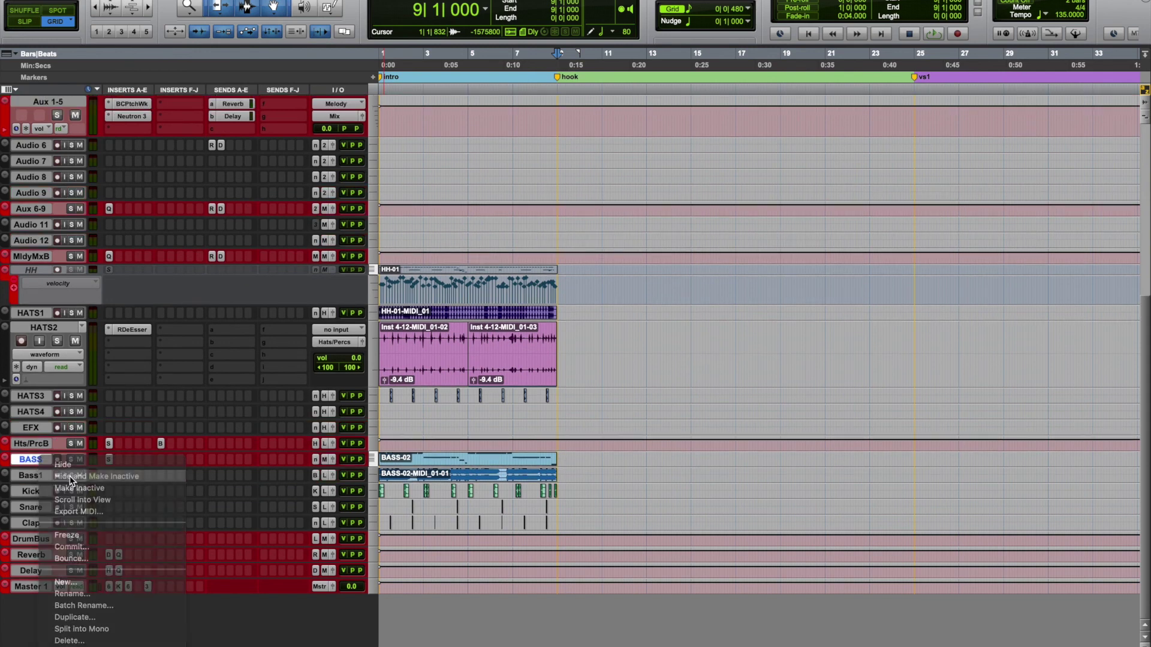
click(78, 477)
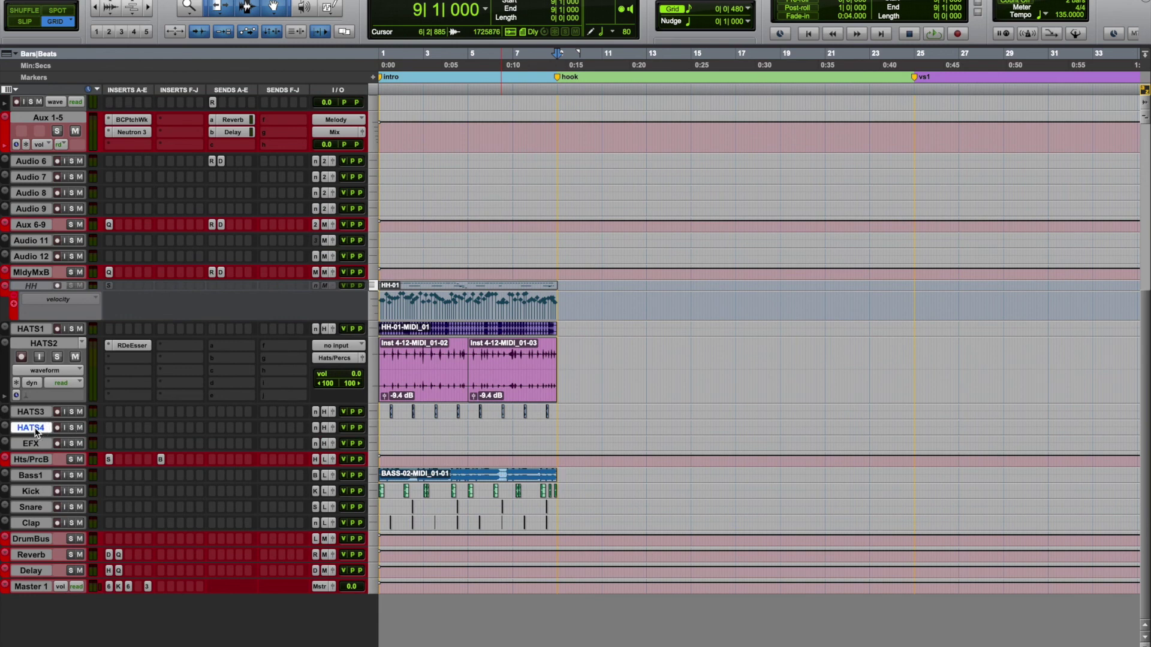
right_click(35, 447)
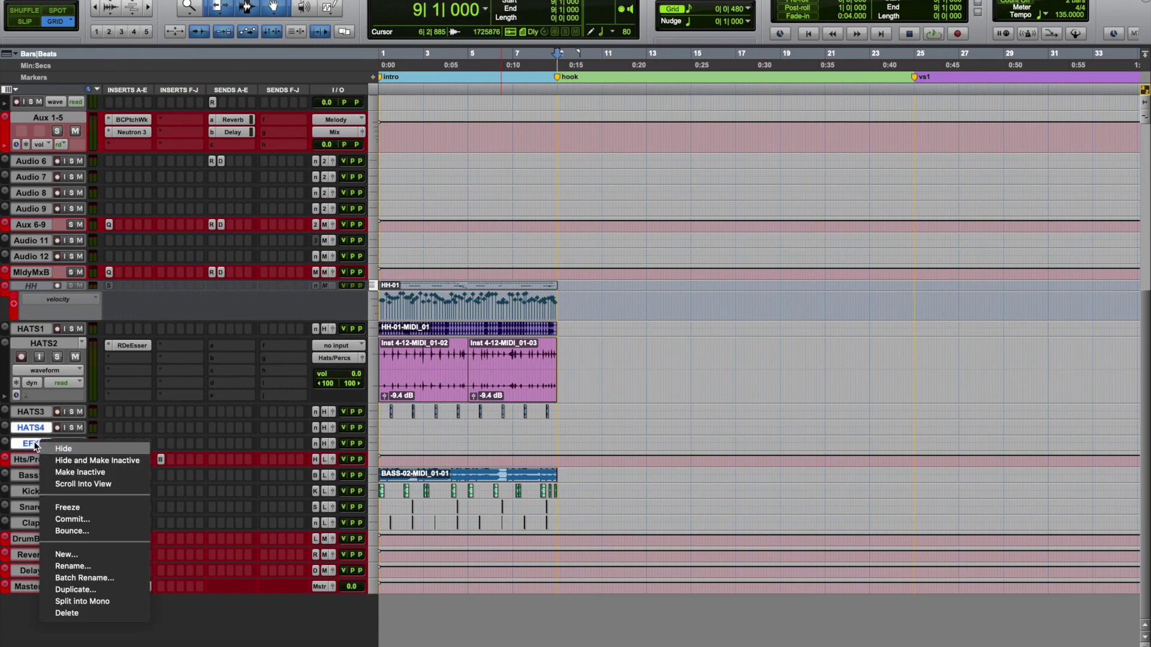
click(88, 459)
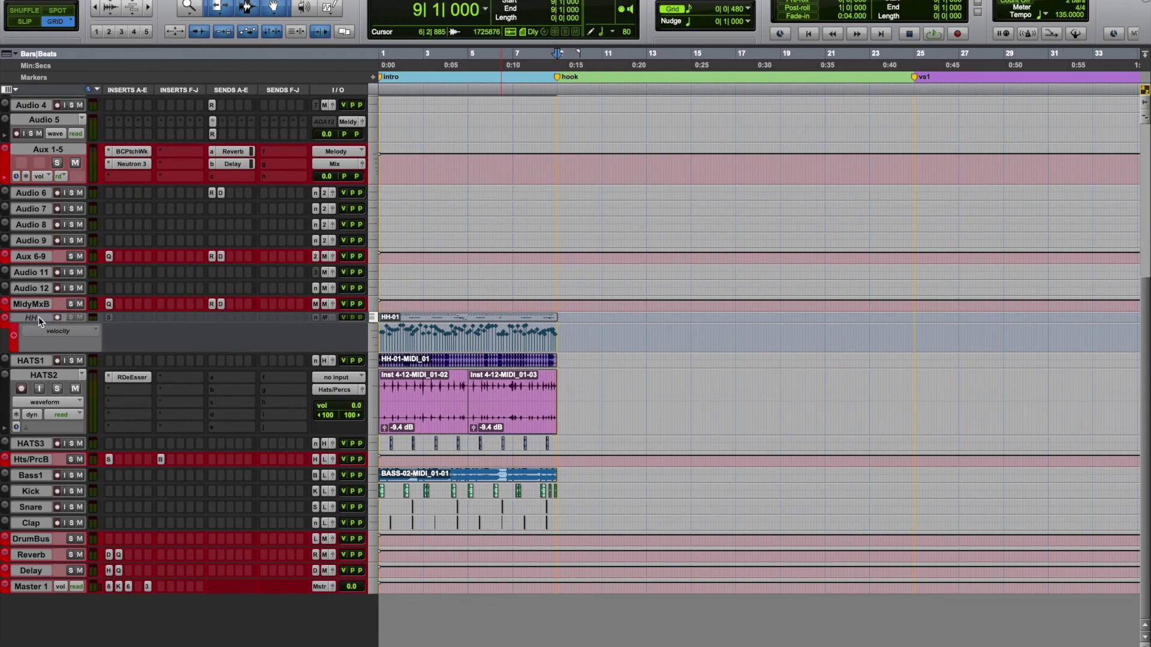
right_click(38, 316)
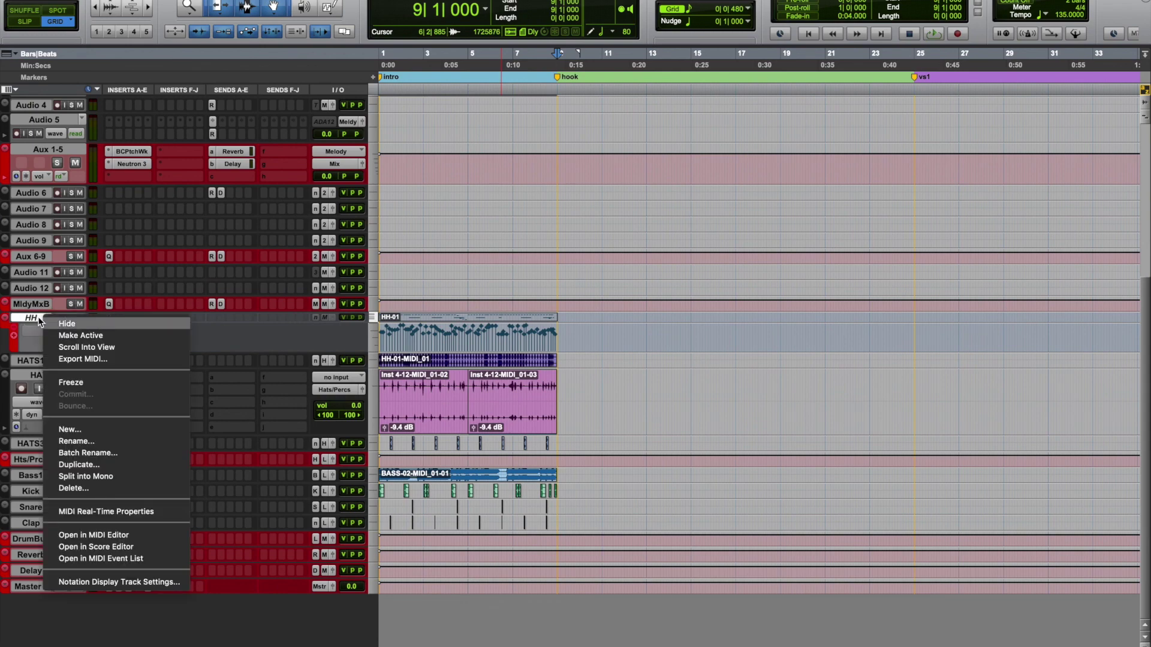
click(76, 326)
Hide Audio 4–12, Aux 6–9 and Inst 1–4, then select the BELLS and first VOX clips
drag(31, 329, 34, 235)
right_click(34, 237)
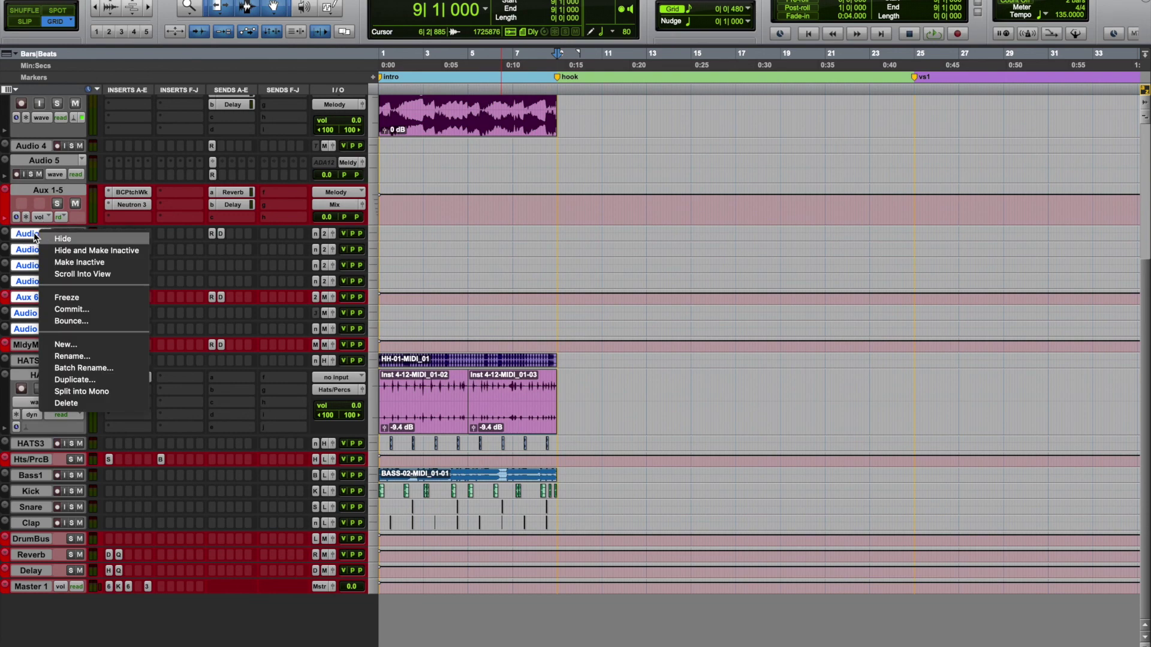
click(78, 247)
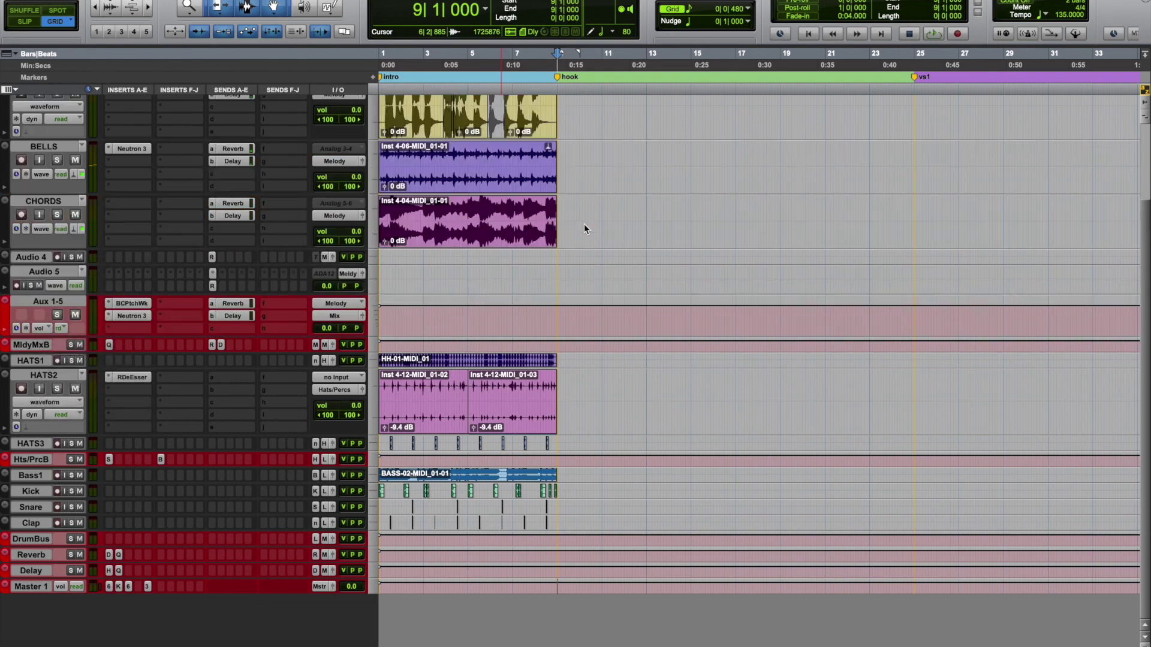
right_click(39, 271)
click(72, 284)
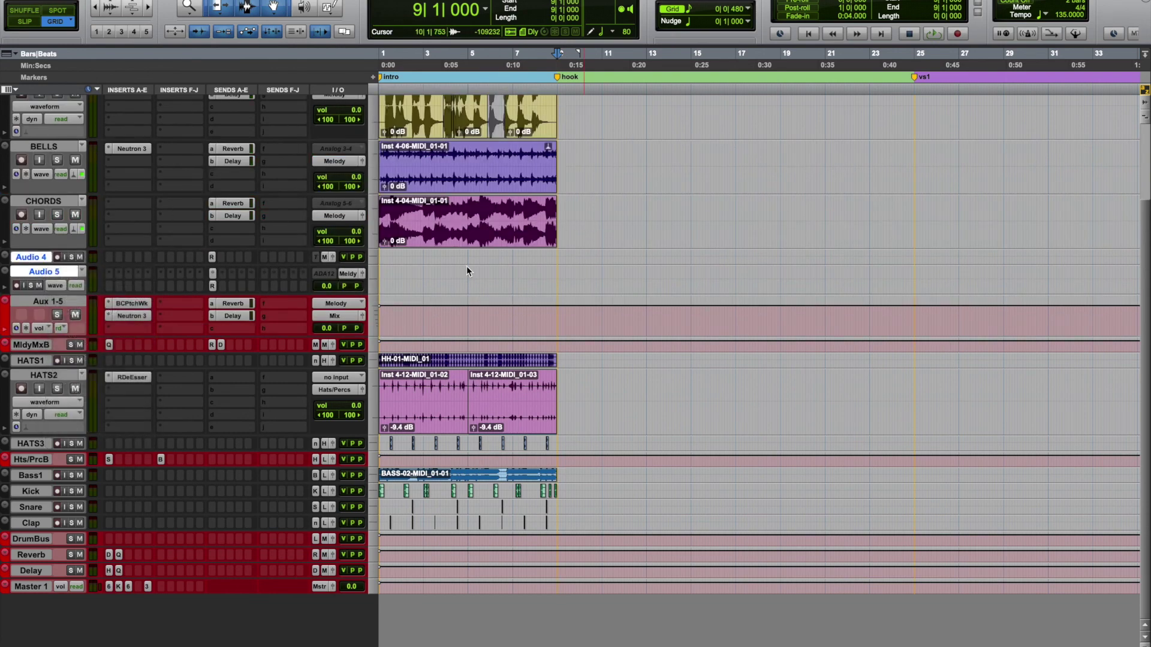
scroll(145, 179, up, 2)
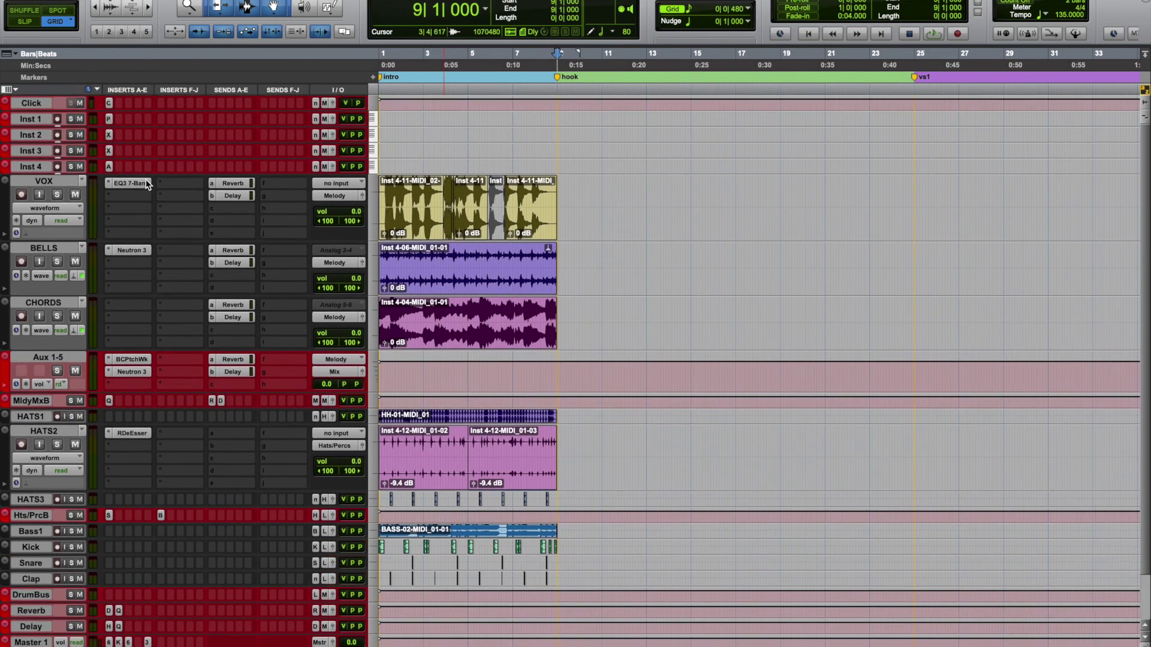
right_click(35, 117)
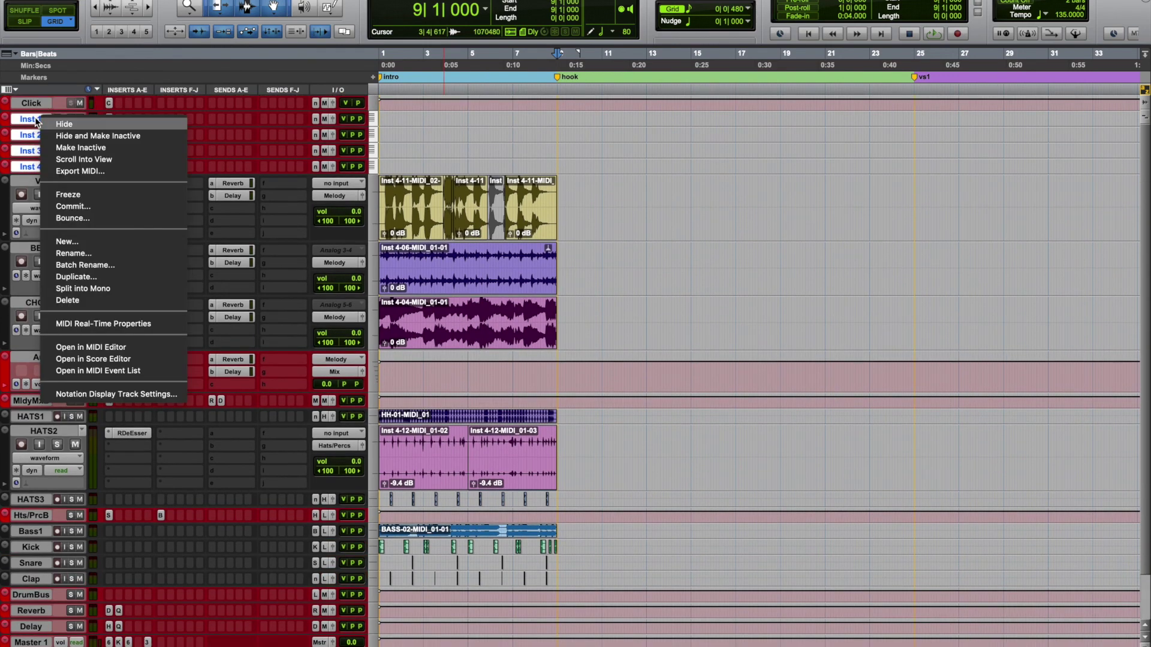
click(80, 134)
click(497, 226)
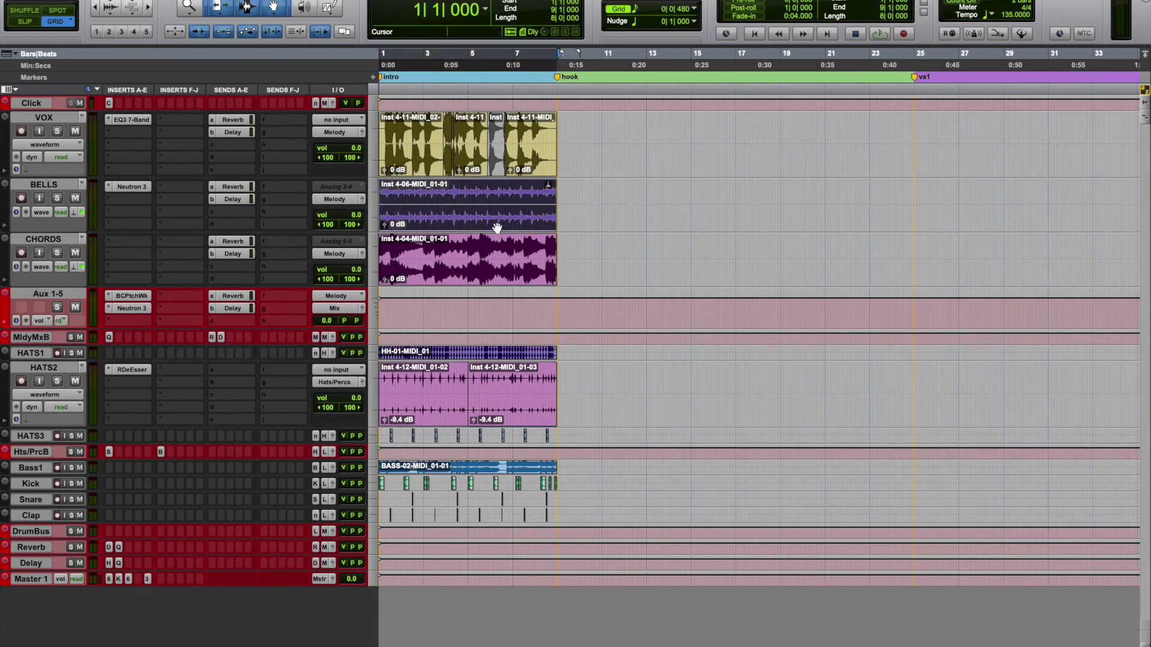
click(415, 151)
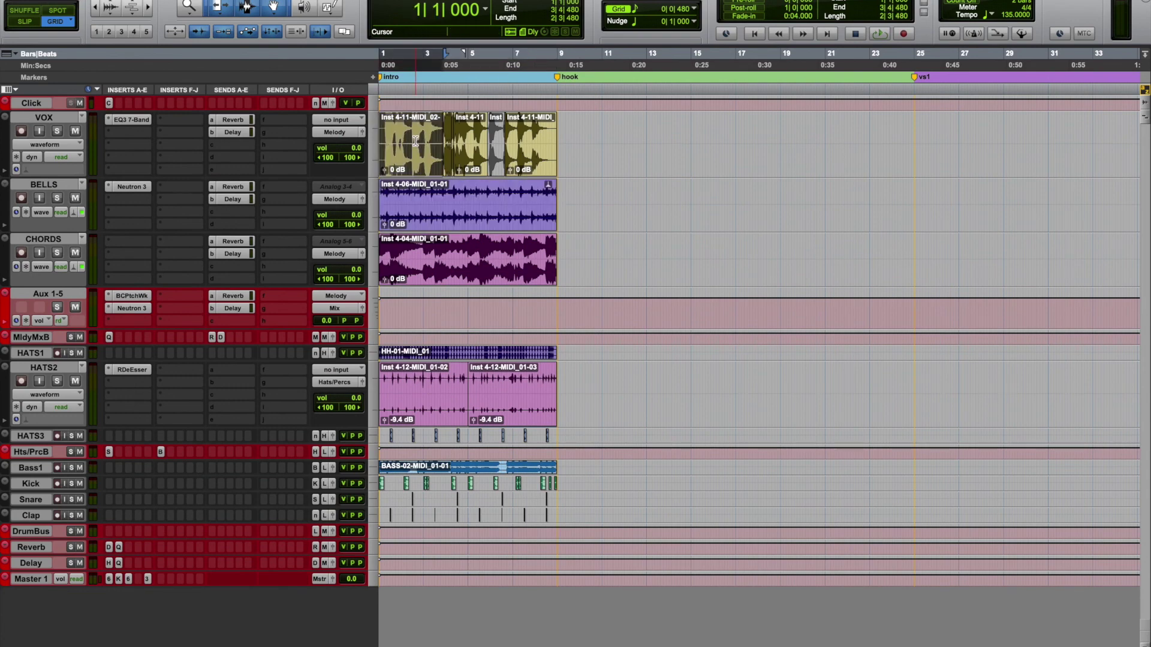